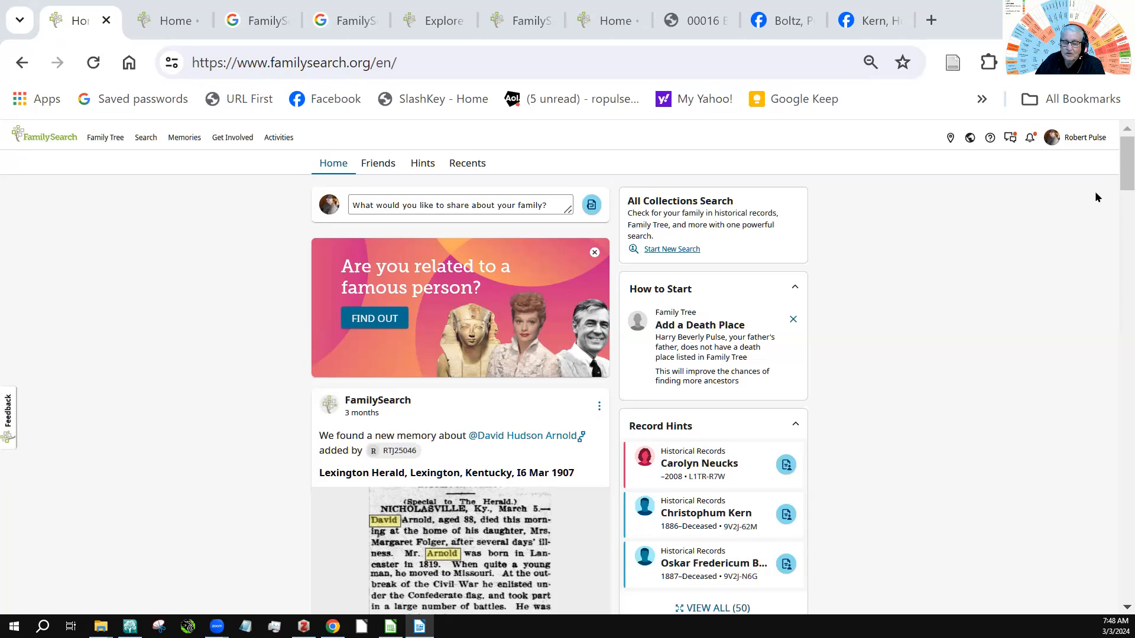
Open the FamilySearch Labs experiments page from the home page.
{"action": "left_click", "coordinate": [1118, 153]}
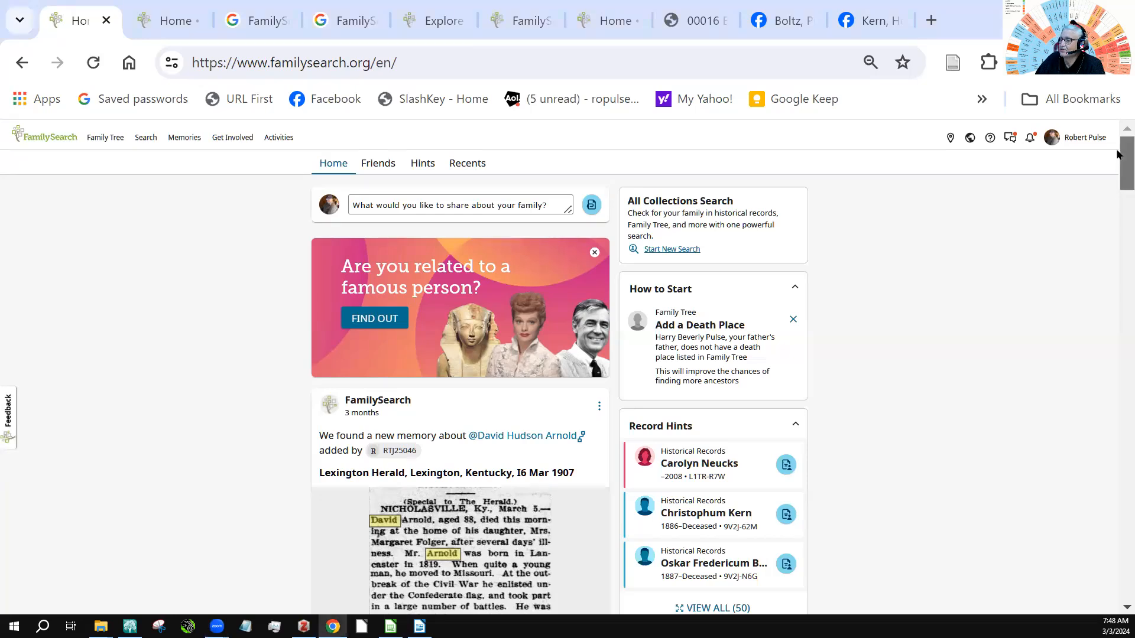
{"action": "left_click_drag", "start_coordinate": [1118, 153], "coordinate": [1117, 223]}
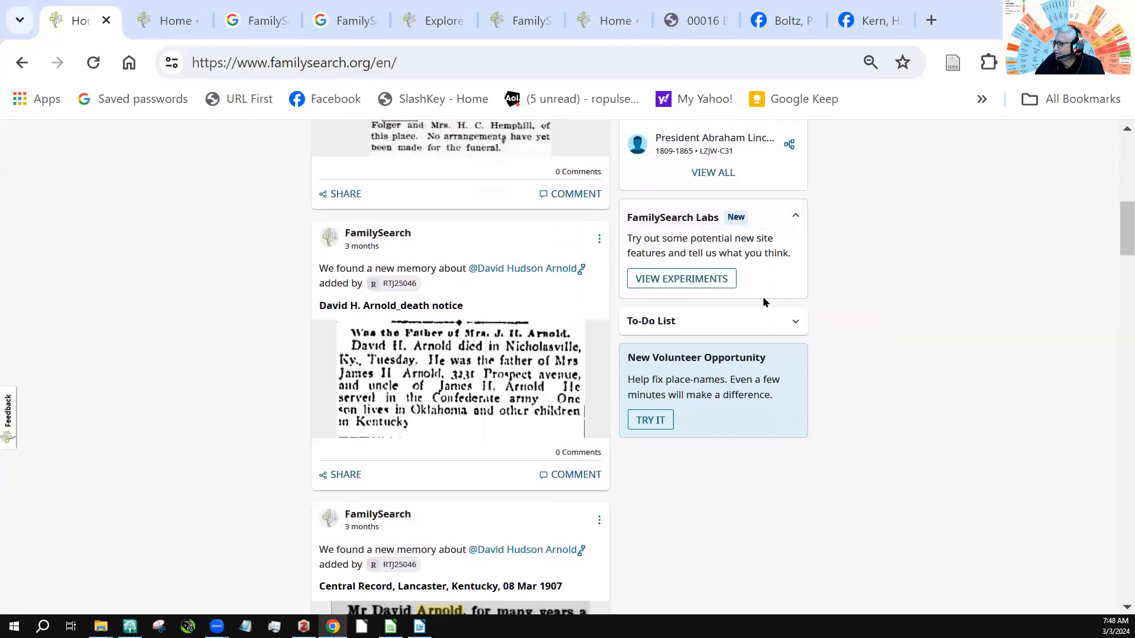
{"action": "left_click", "coordinate": [672, 284]}
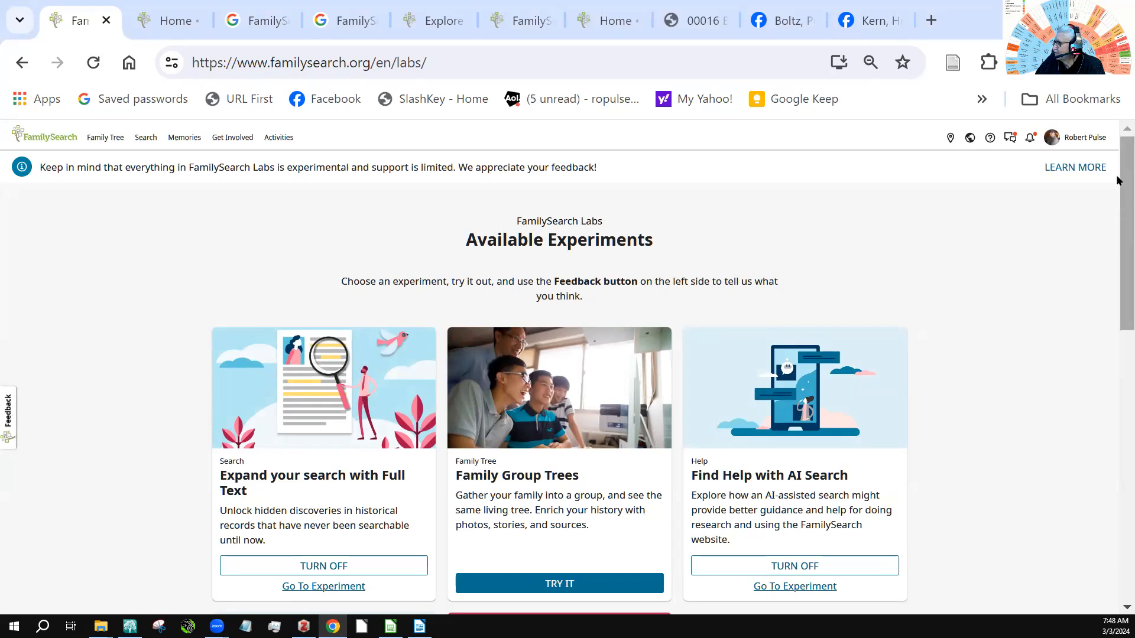
Review the available Labs experiments and go to the "Expand your search with Full Text" experiment.
{"action": "scroll", "coordinate": [1117, 190], "scroll_direction": "down", "scroll_amount": 3}
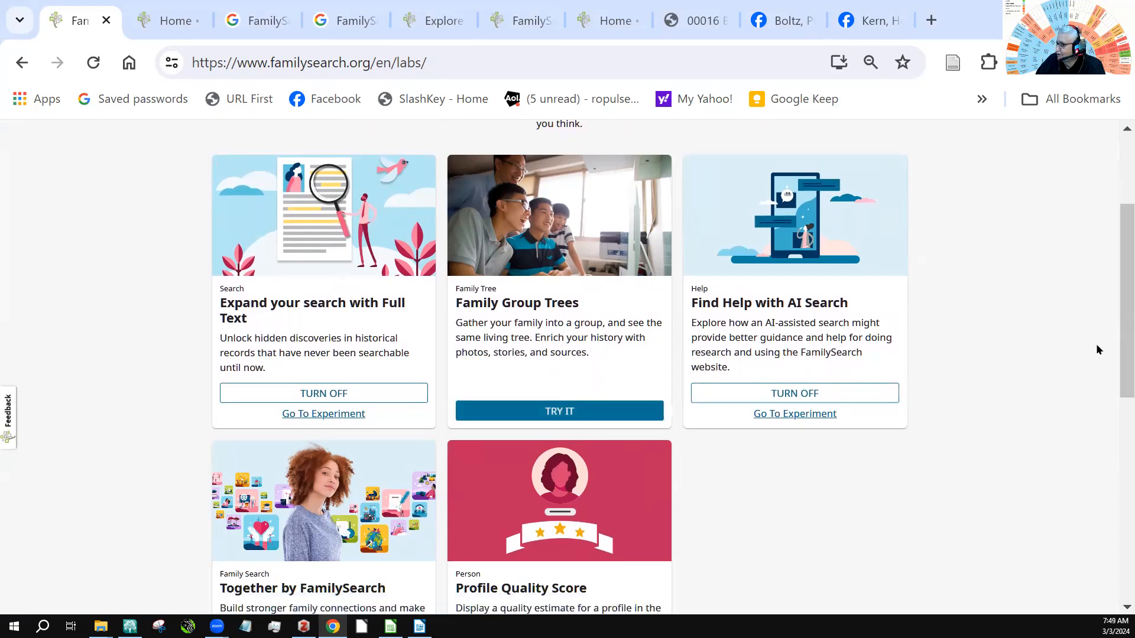
{"action": "scroll", "coordinate": [1116, 254], "scroll_direction": "down", "scroll_amount": 3}
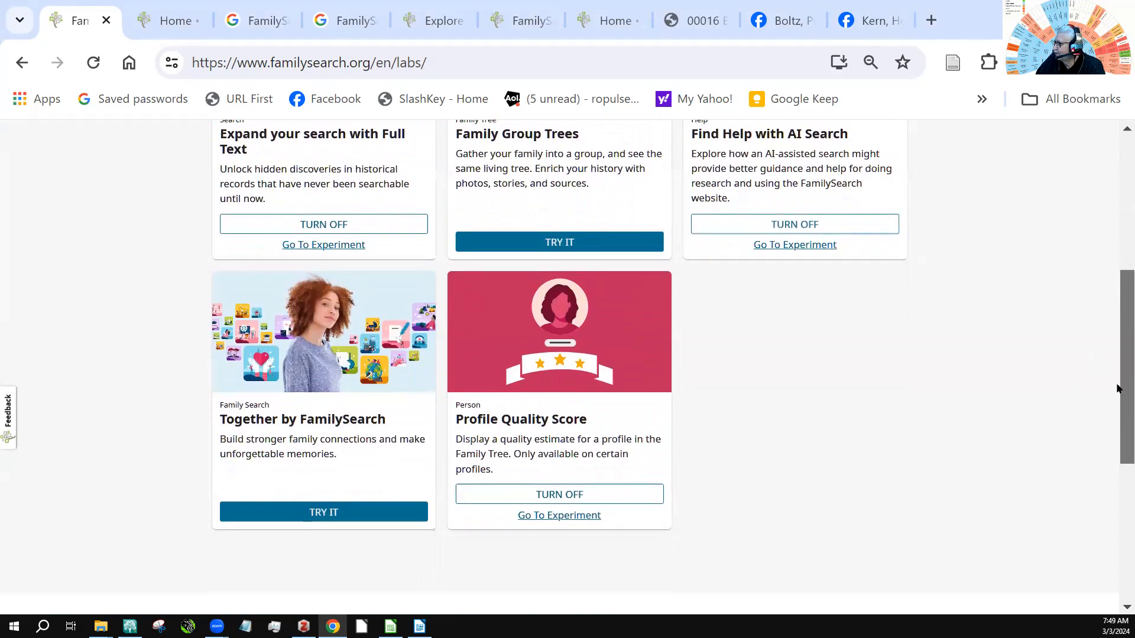
{"action": "left_click_drag", "start_coordinate": [1120, 387], "coordinate": [1117, 322]}
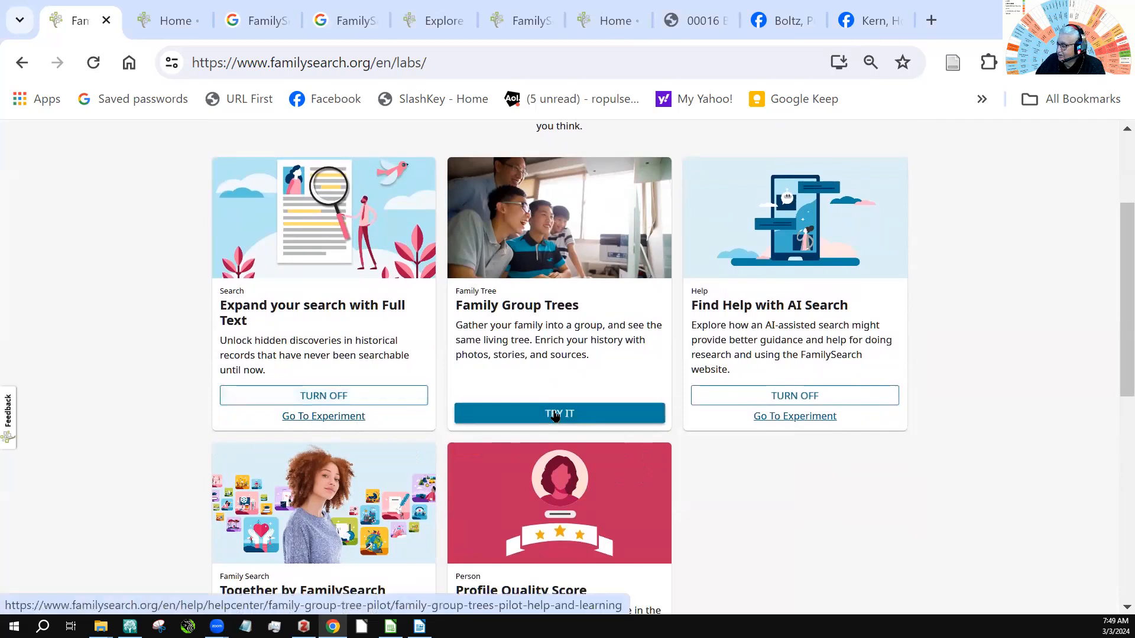
{"action": "left_click", "coordinate": [306, 417]}
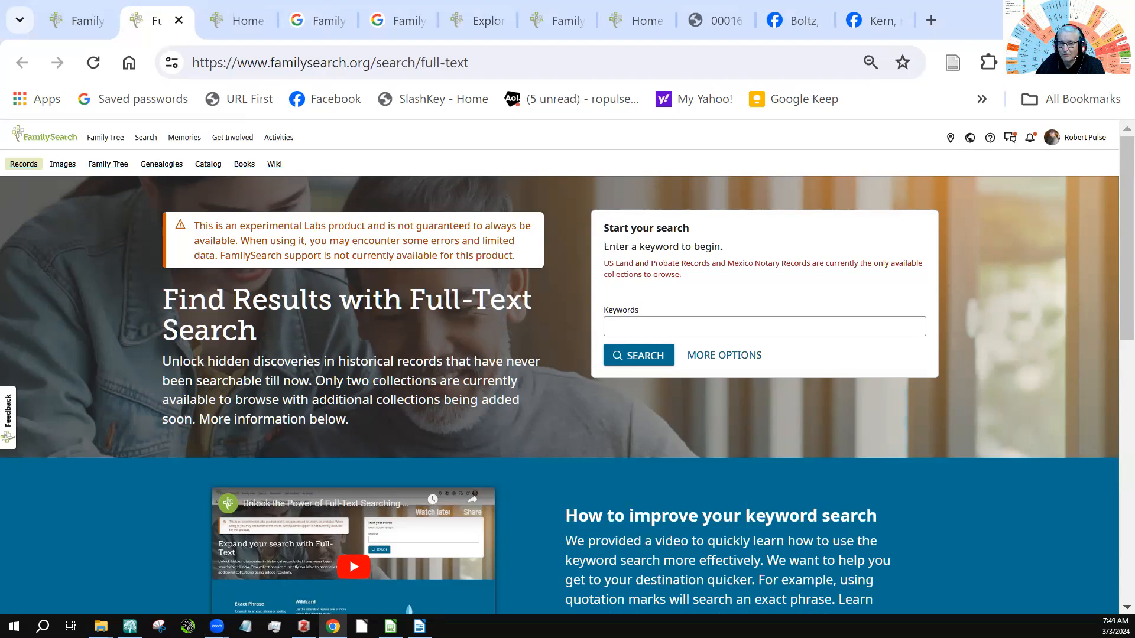
Switch to RootsMagic, open the great-grandfather's record from the pedigree, and view his alternate name dated from 1876 to 1935.
{"action": "key", "text": "alt+Tab"}
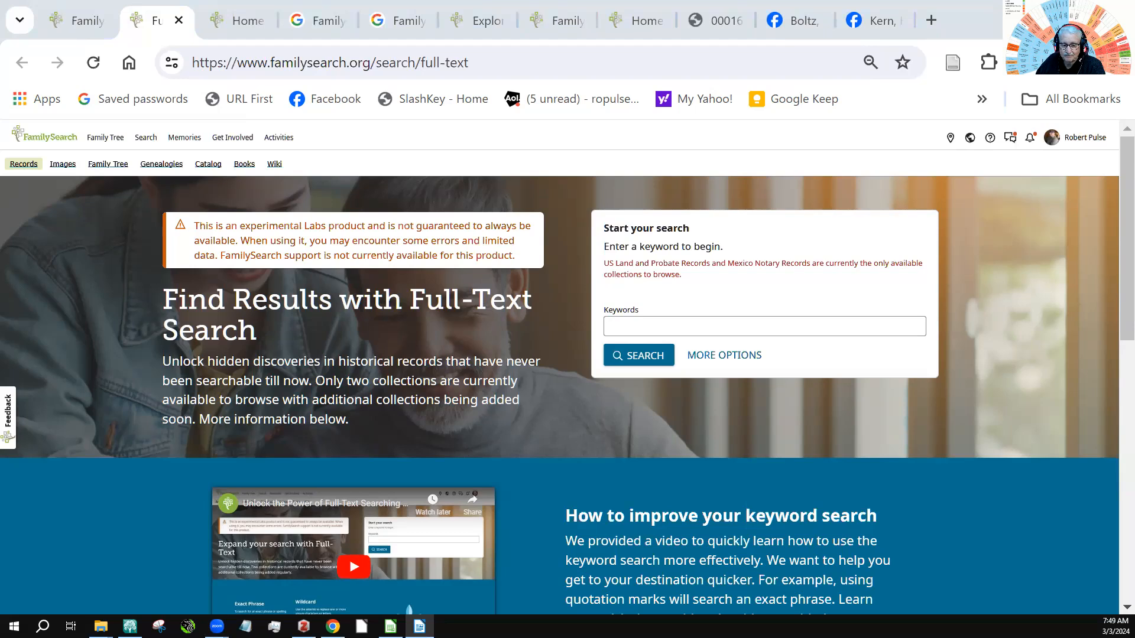
{"action": "key", "text": "alt+Tab"}
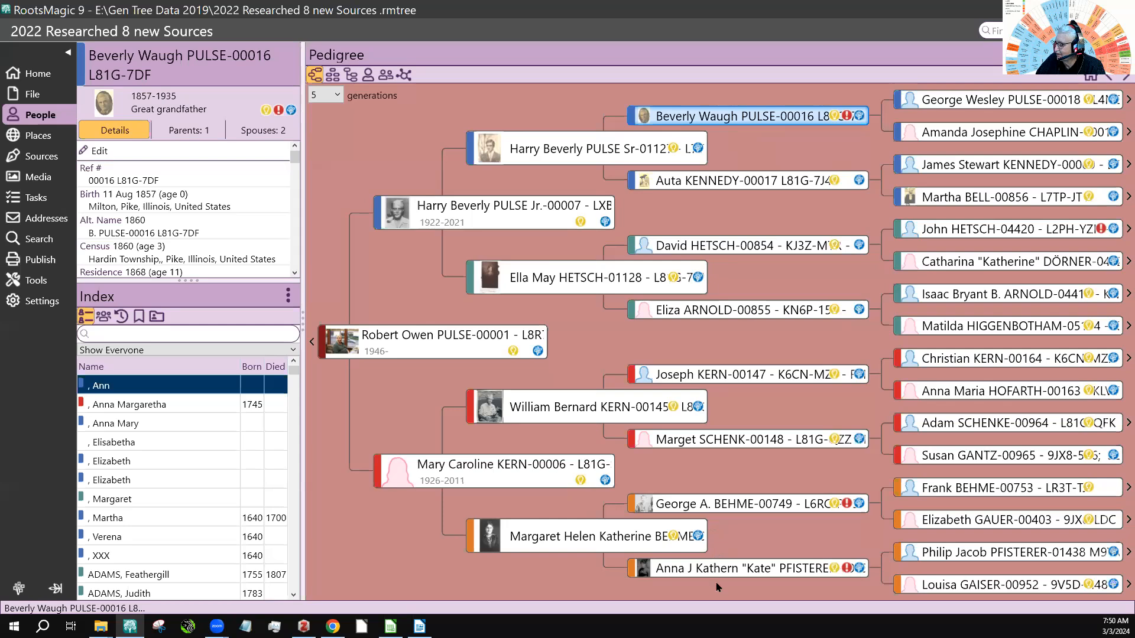
{"action": "double_click", "coordinate": [744, 117]}
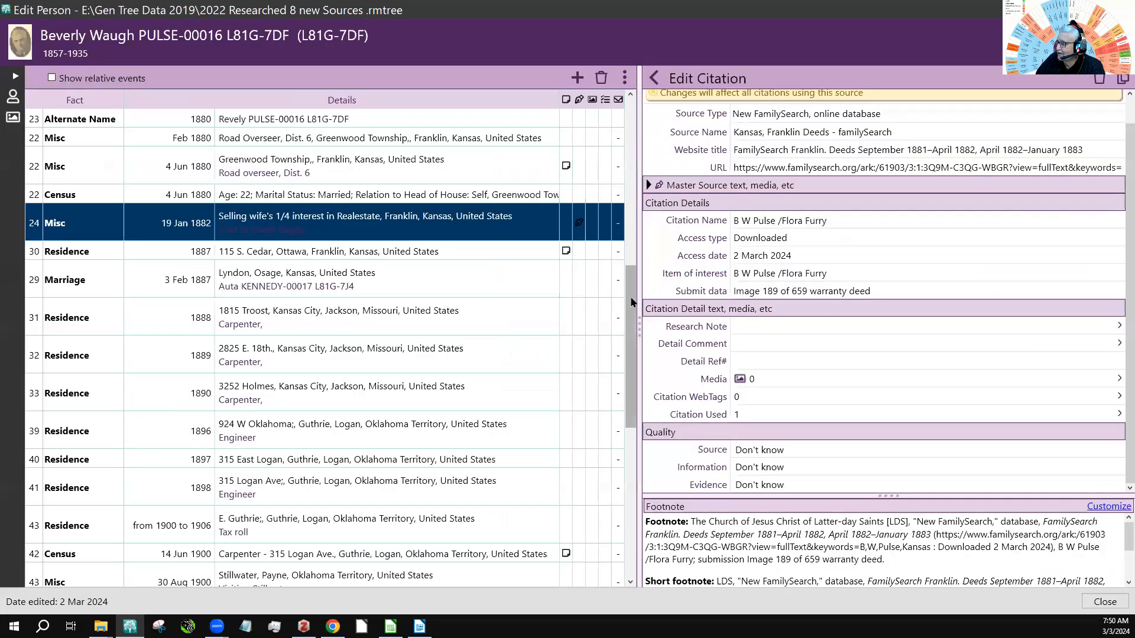
{"action": "scroll", "coordinate": [627, 310], "scroll_direction": "down", "scroll_amount": 3}
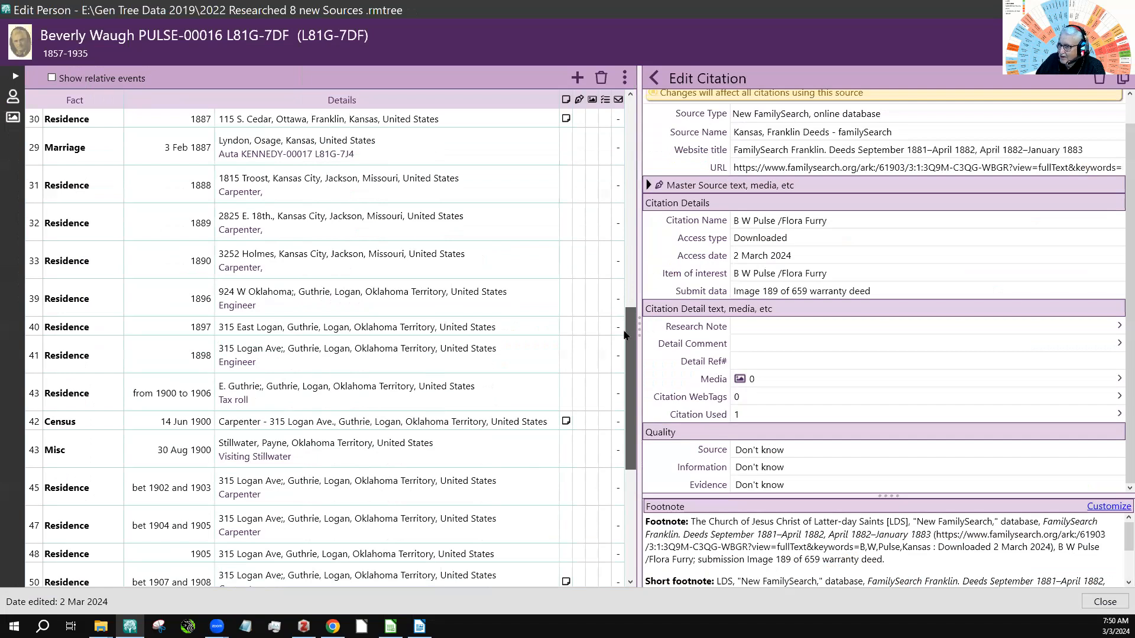
{"action": "left_click_drag", "start_coordinate": [624, 335], "coordinate": [631, 257]}
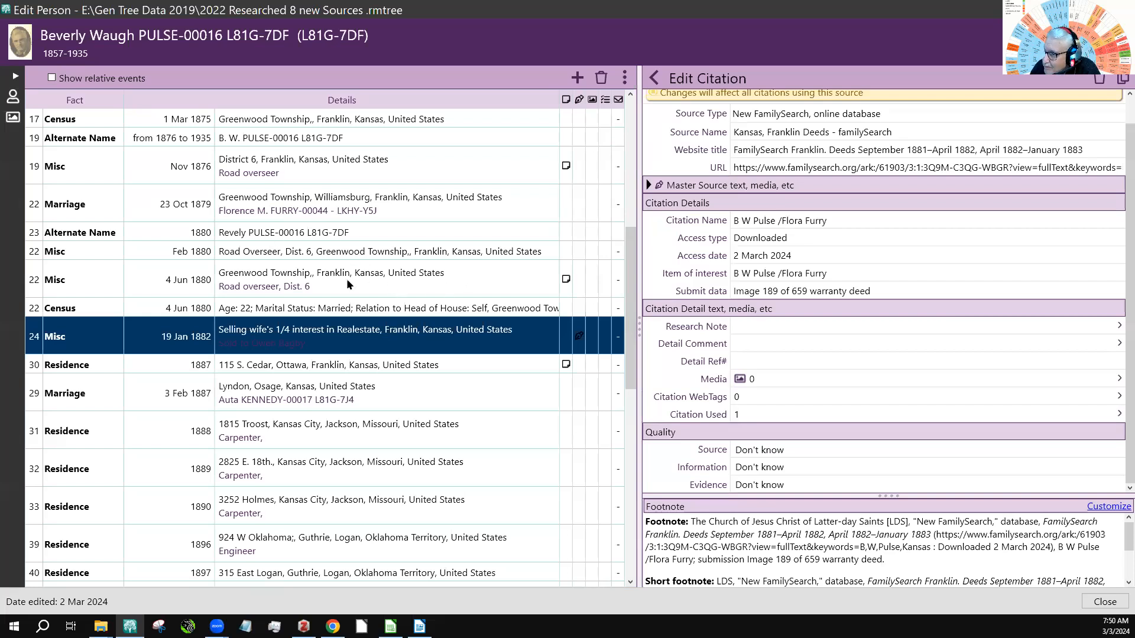
{"action": "scroll", "coordinate": [381, 293], "scroll_direction": "up", "scroll_amount": 2}
{"action": "scroll", "coordinate": [381, 293], "scroll_direction": "up", "scroll_amount": 4}
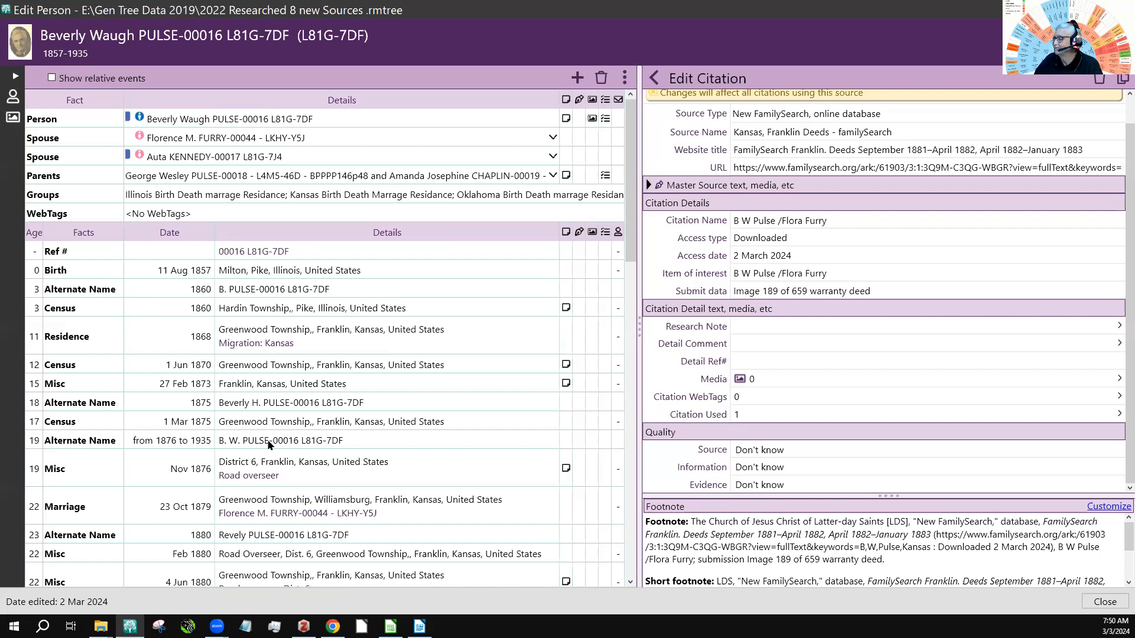
{"action": "left_click", "coordinate": [378, 447]}
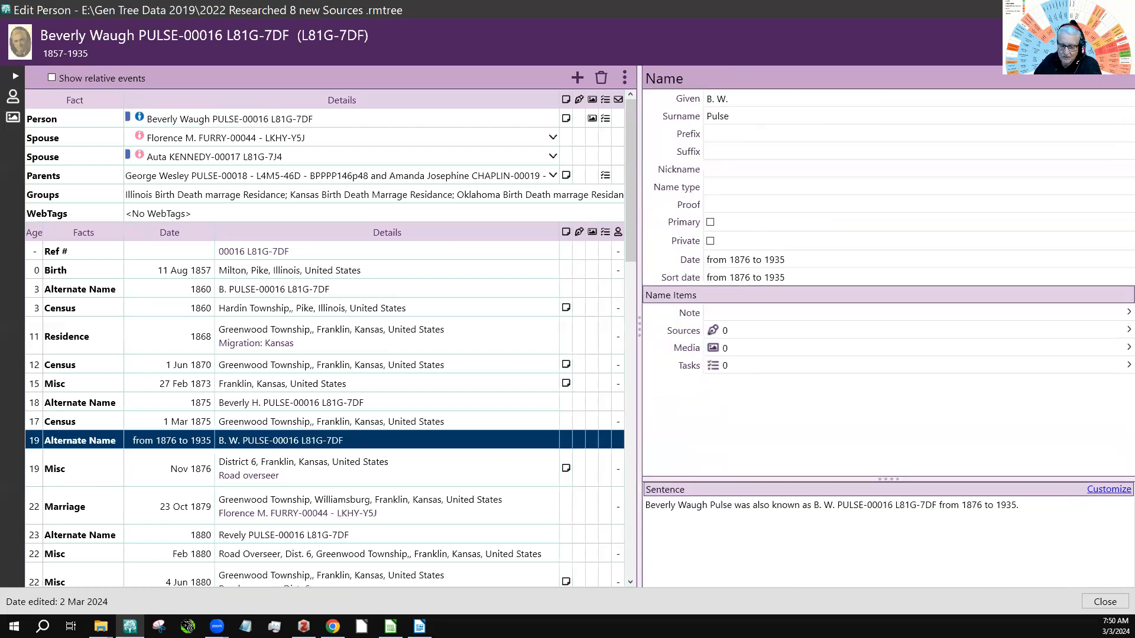
Switch back to the FamilySearch full-text search in Chrome and run a keyword search for the ancestor's initials and surname.
{"action": "key", "text": "alt+Tab"}
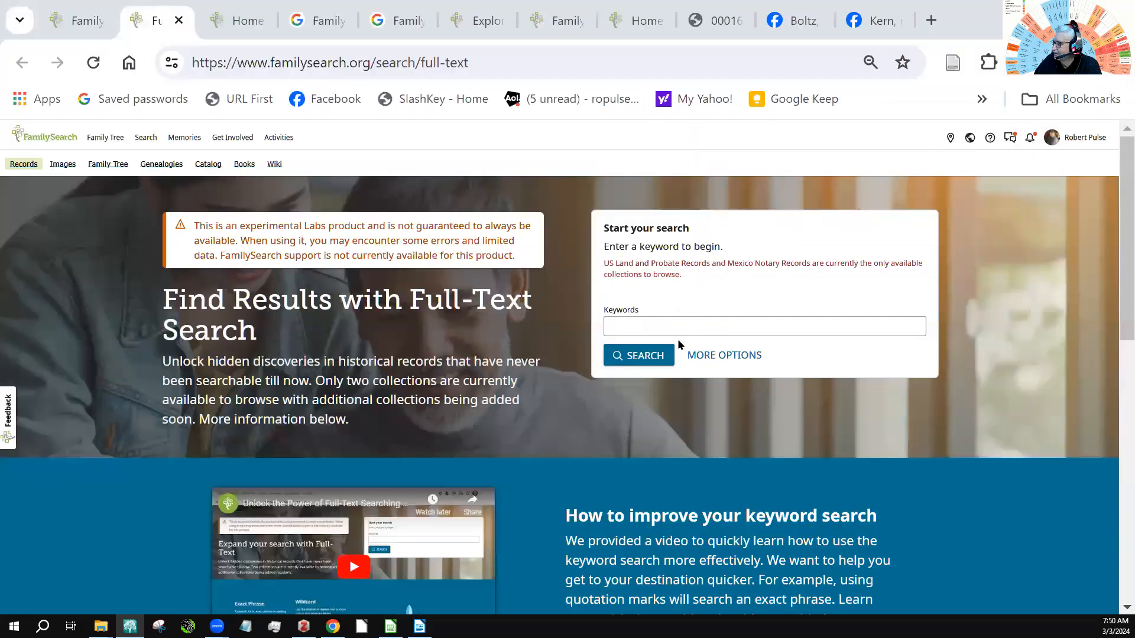
{"action": "left_click", "coordinate": [651, 326]}
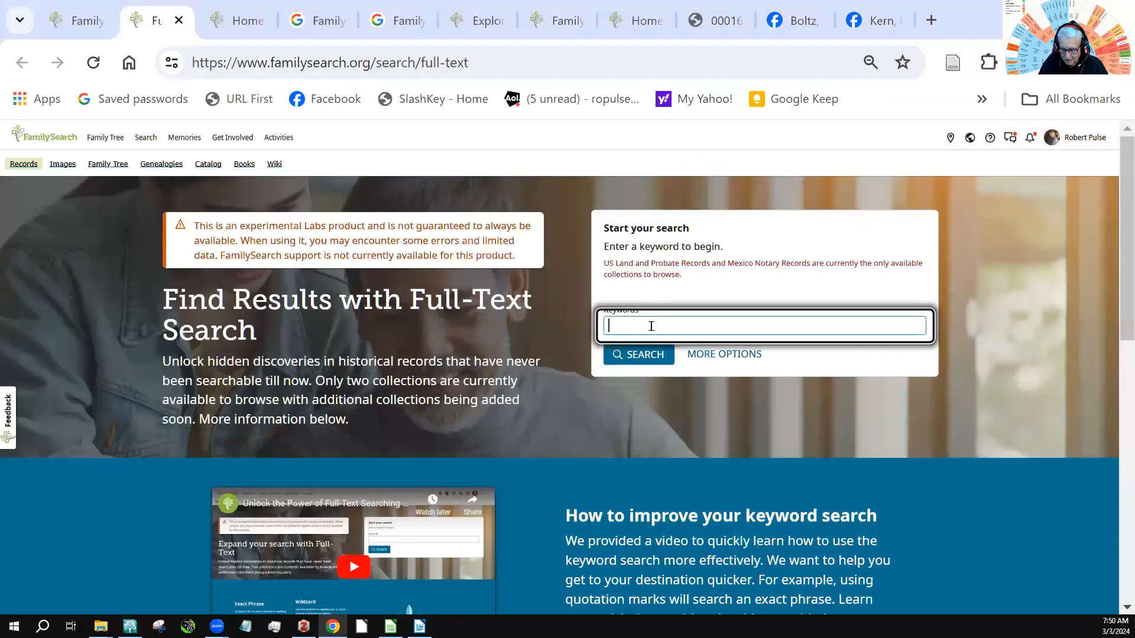
{"action": "type", "text": "B W"}
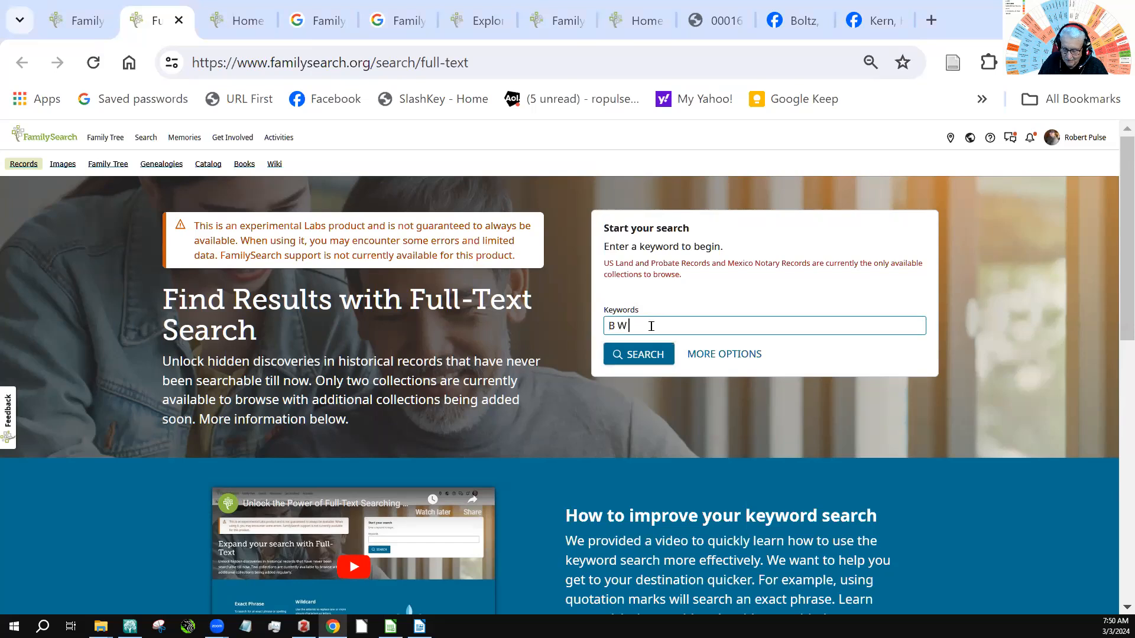
{"action": "type", "text": " Pulse"}
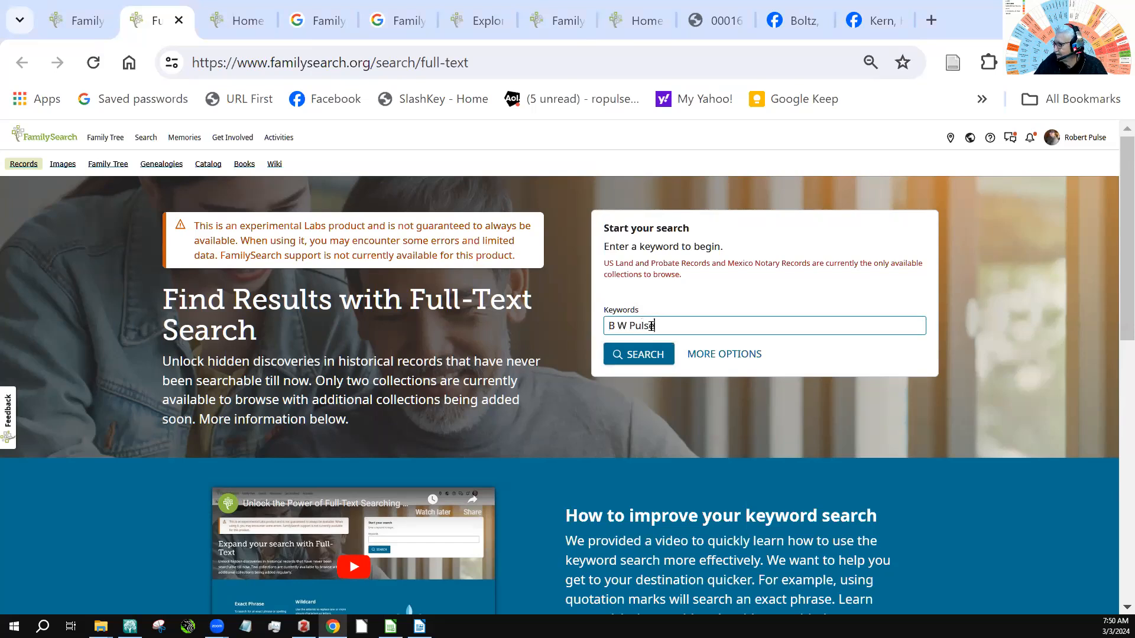
{"action": "left_click", "coordinate": [647, 365]}
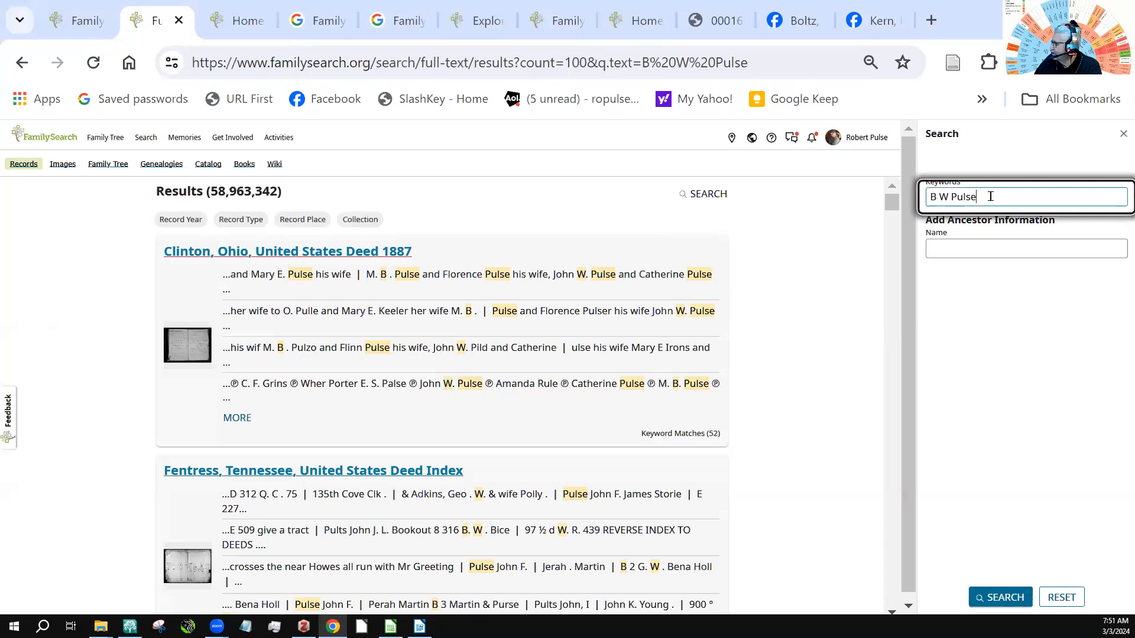
Move the ancestor's name from the keywords to the ancestor name, set the keyword to Kansas, and rerun the search.
{"action": "left_click_drag", "start_coordinate": [990, 197], "coordinate": [929, 197]}
{"action": "key", "text": "ctrl+c"}
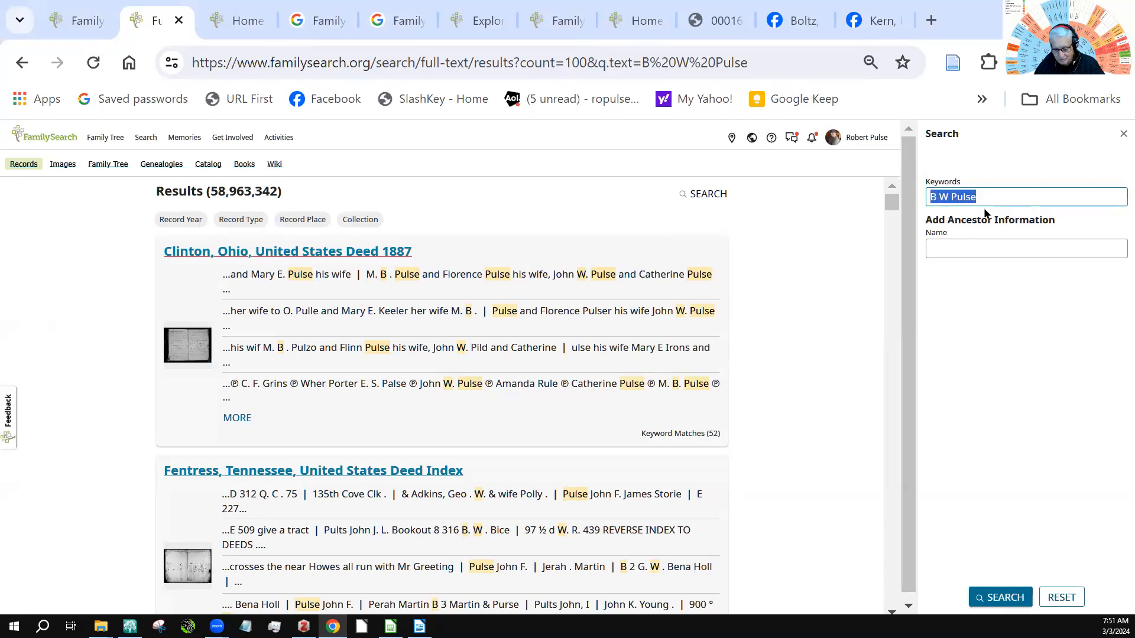
{"action": "key", "text": "BackSpace"}
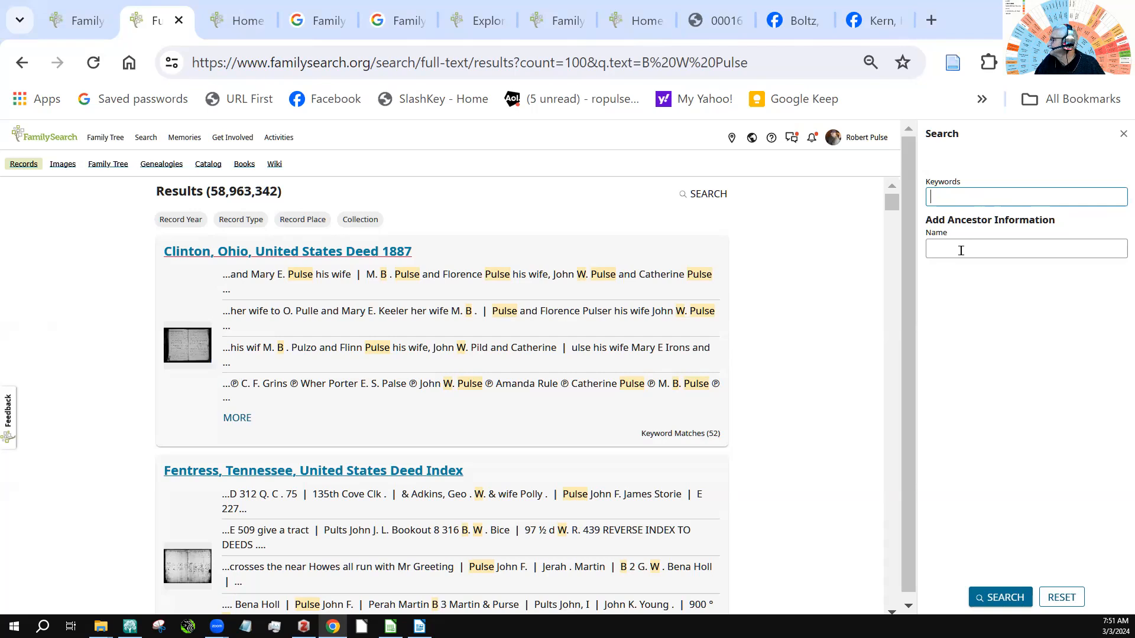
{"action": "left_click", "coordinate": [961, 251]}
{"action": "key", "text": "ctrl+v"}
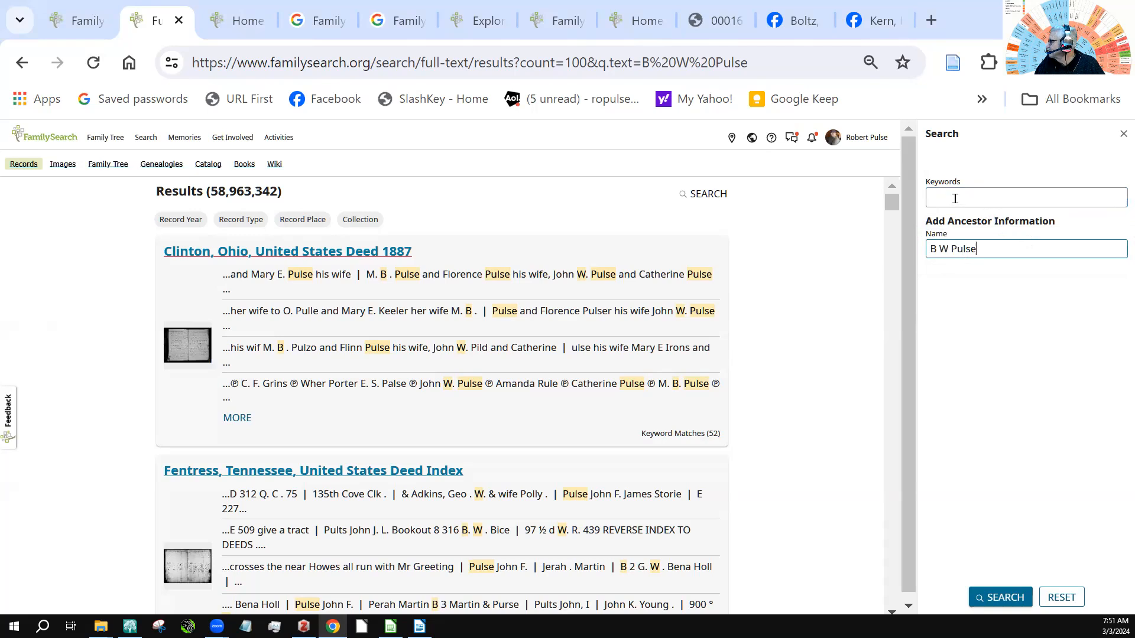
{"action": "left_click", "coordinate": [974, 199]}
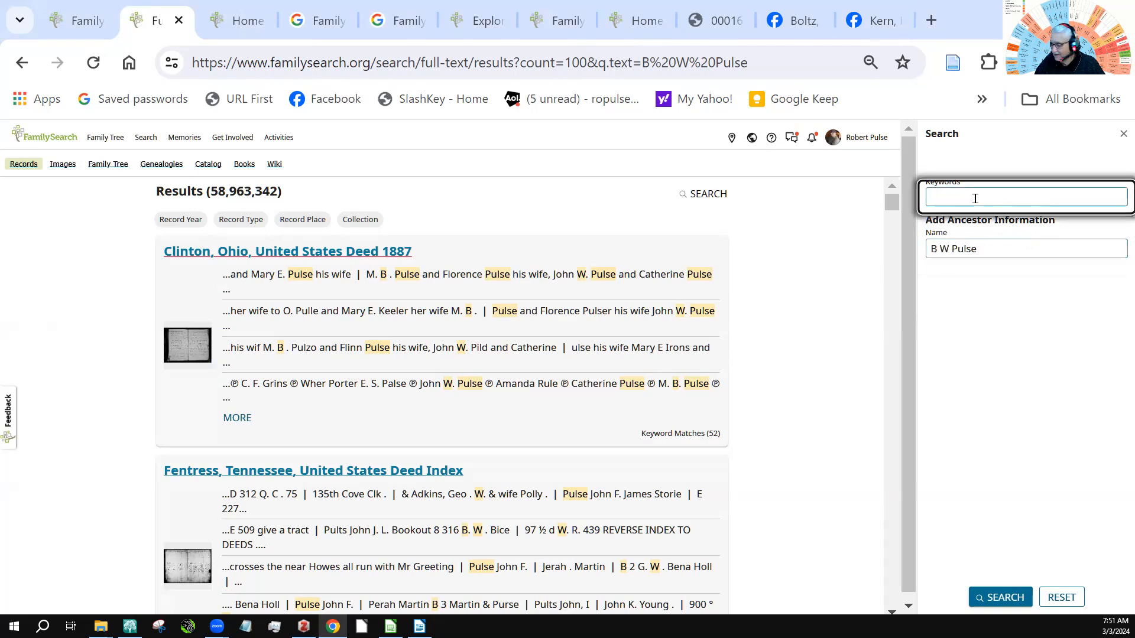
{"action": "type", "text": "Kansas"}
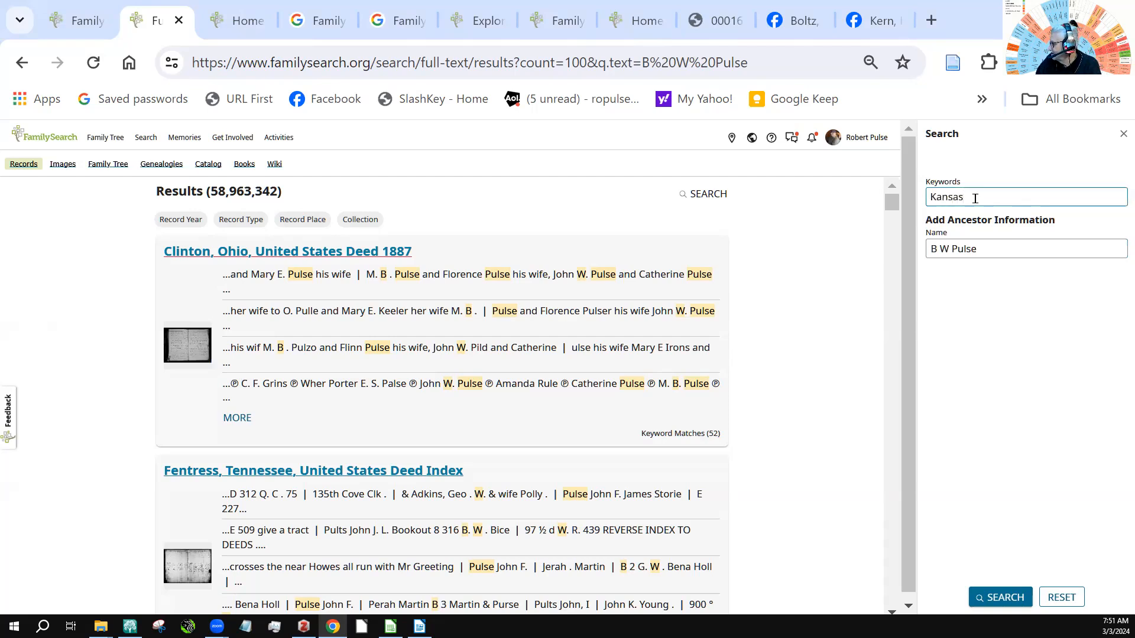
{"action": "left_click", "coordinate": [1005, 599]}
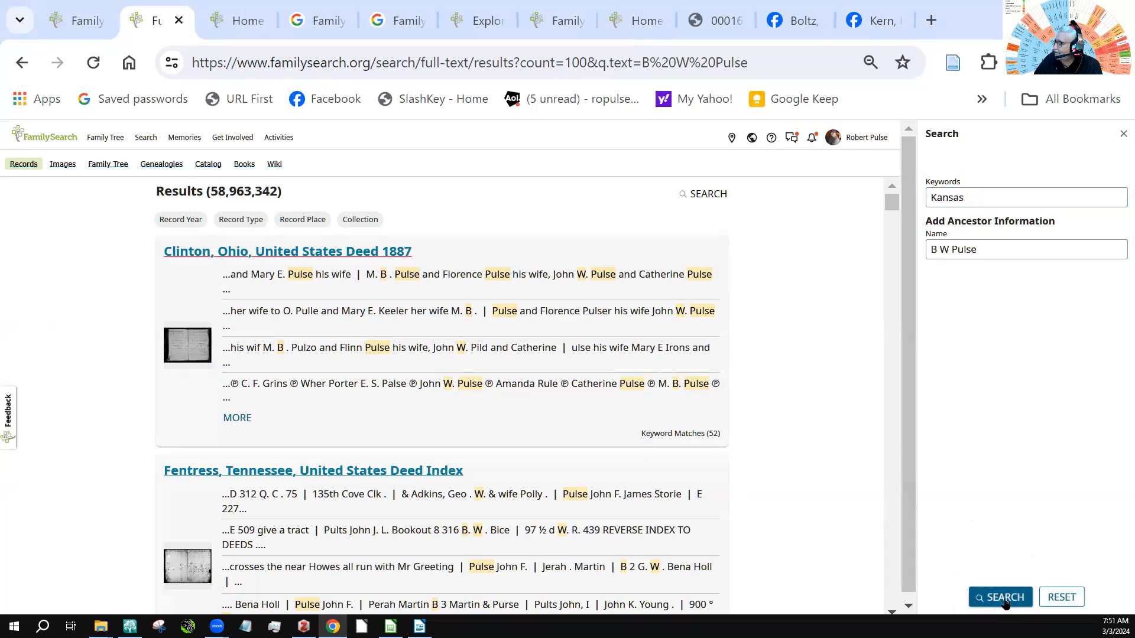
{"action": "left_click", "coordinate": [1005, 599]}
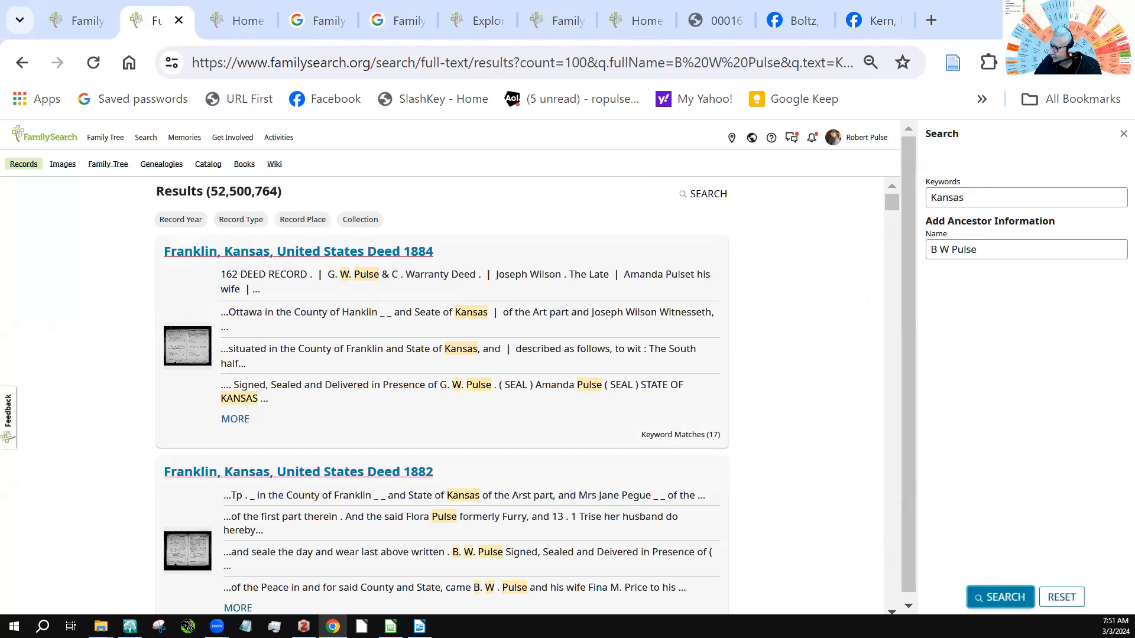
Look through the search results and open the "Franklin, Kansas, United States Deed 1882" record.
{"action": "left_click", "coordinate": [891, 612]}
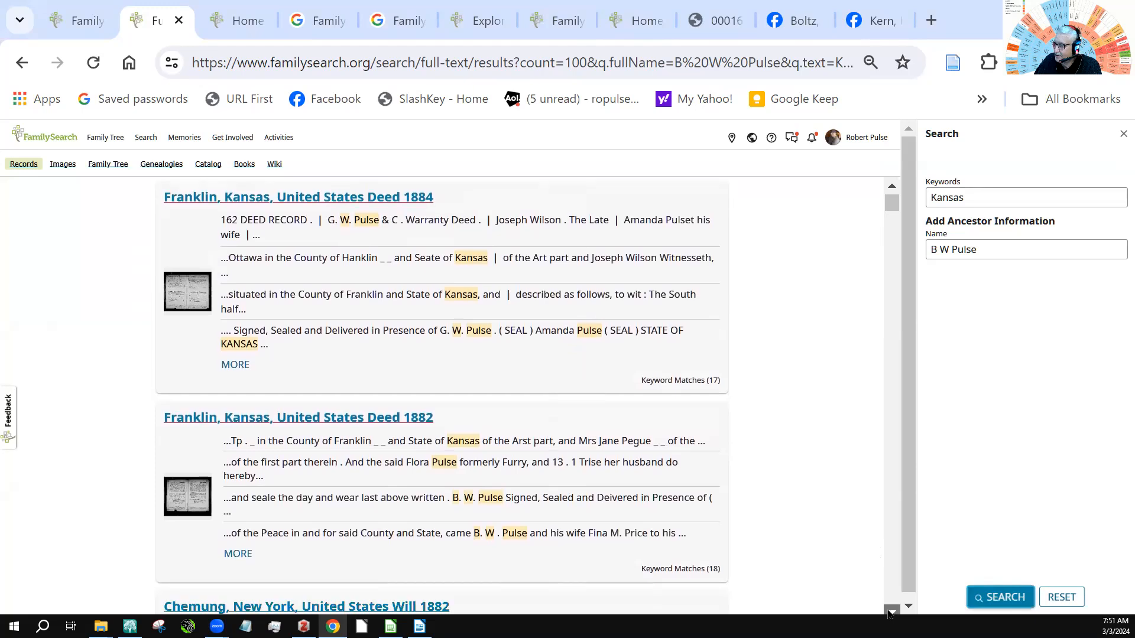
{"action": "scroll", "coordinate": [891, 612], "scroll_direction": "down", "scroll_amount": 5}
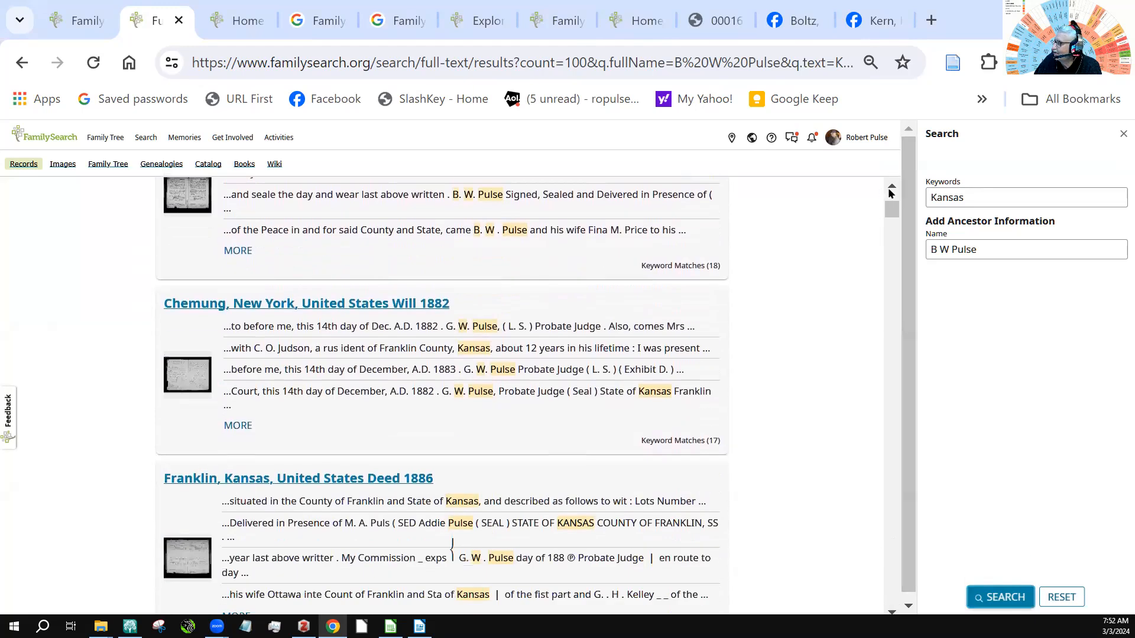
{"action": "left_click", "coordinate": [892, 187]}
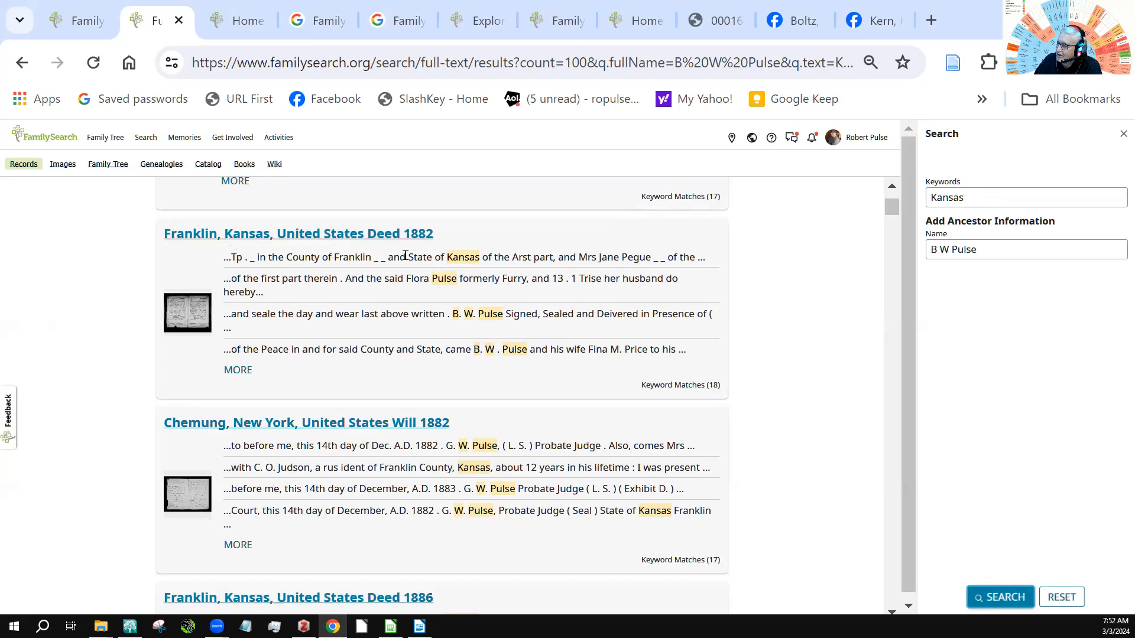
{"action": "left_click", "coordinate": [311, 235]}
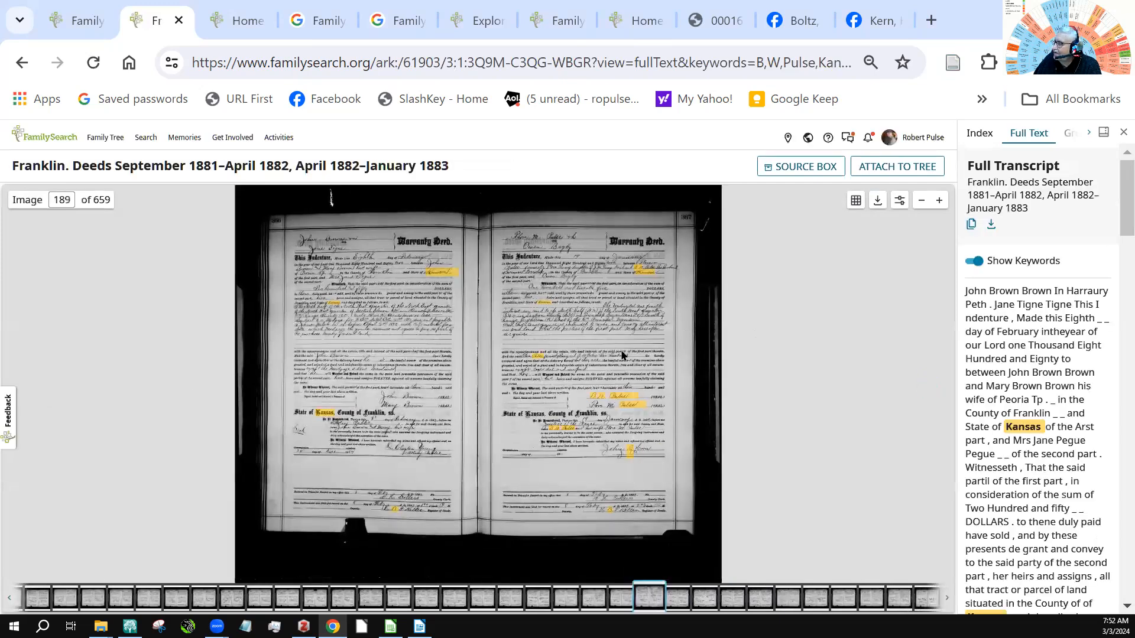
Examine the warranty deed on image 189 and read its full transcript around the highlighted ancestor keywords.
{"action": "scroll", "coordinate": [620, 354], "scroll_direction": "up", "scroll_amount": 2}
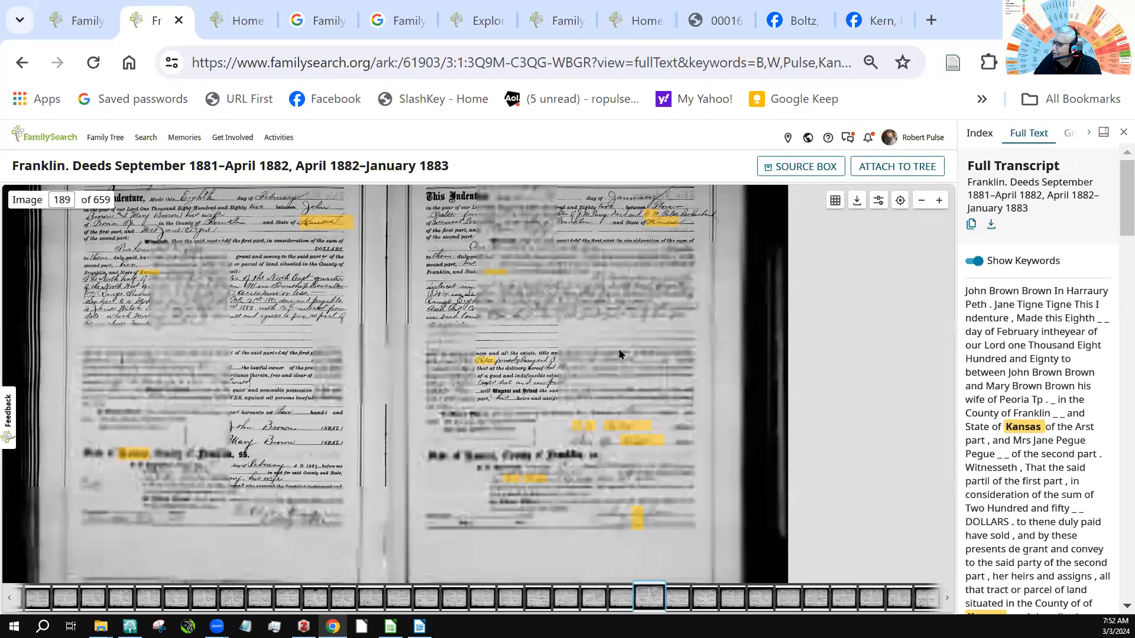
{"action": "scroll", "coordinate": [620, 354], "scroll_direction": "down", "scroll_amount": 2}
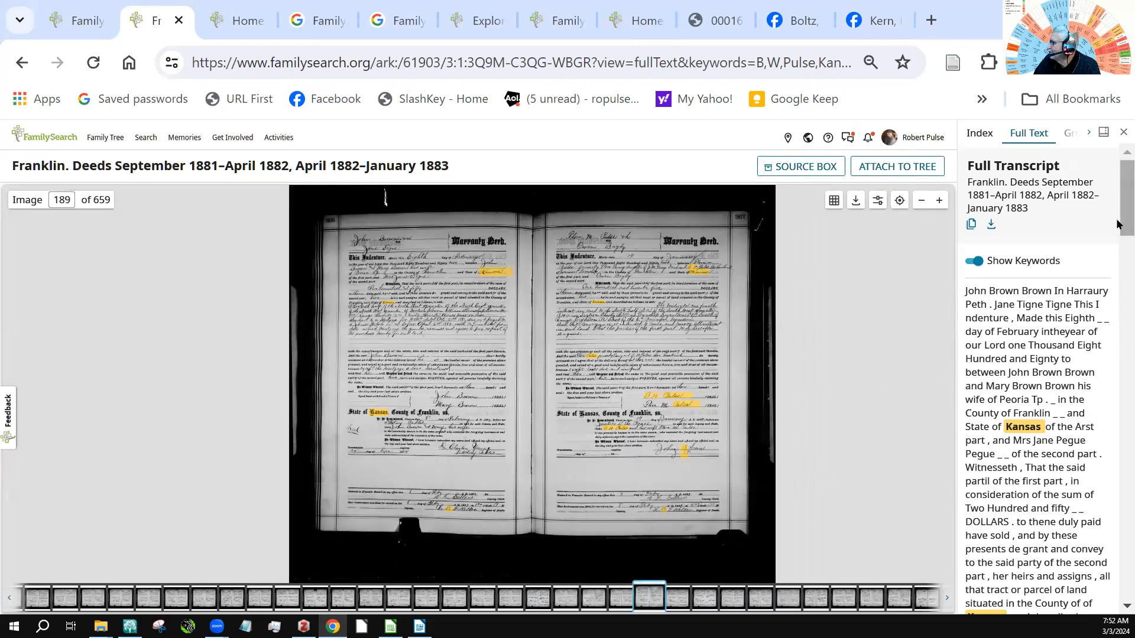
{"action": "scroll", "coordinate": [1117, 187], "scroll_direction": "down", "scroll_amount": 1}
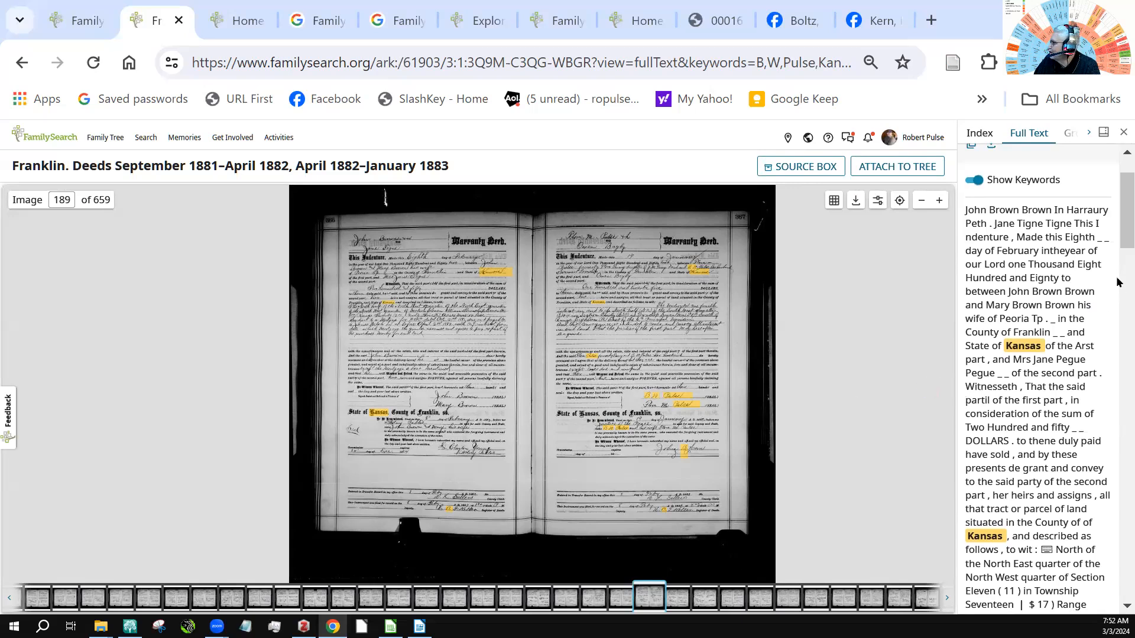
{"action": "left_click_drag", "start_coordinate": [1116, 203], "coordinate": [1117, 490]}
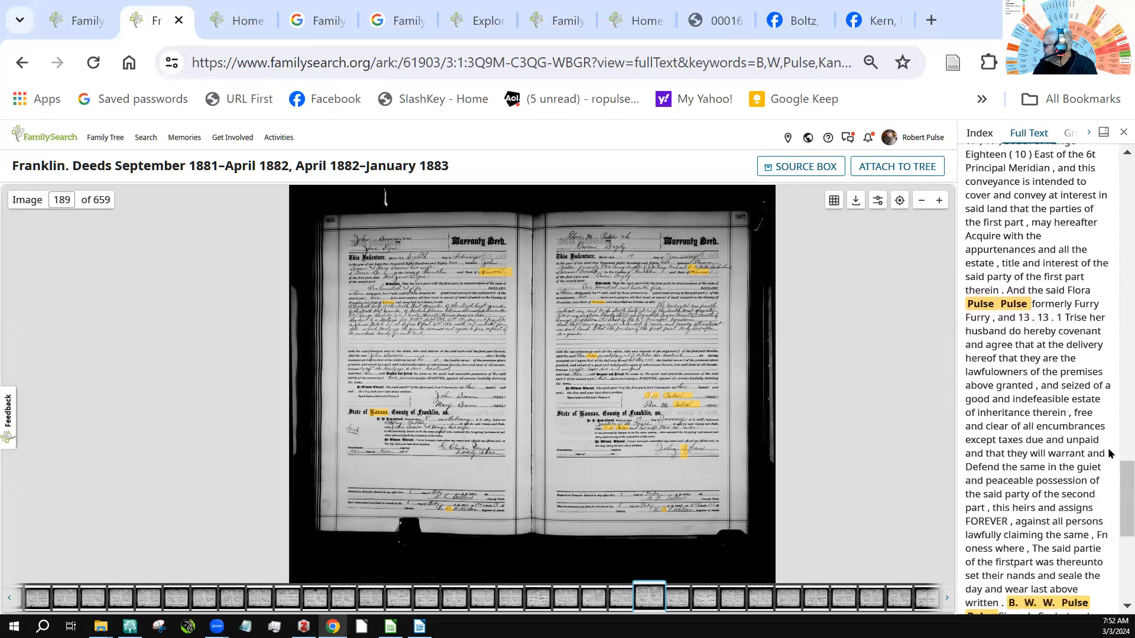
{"action": "left_click_drag", "start_coordinate": [1117, 465], "coordinate": [1118, 488]}
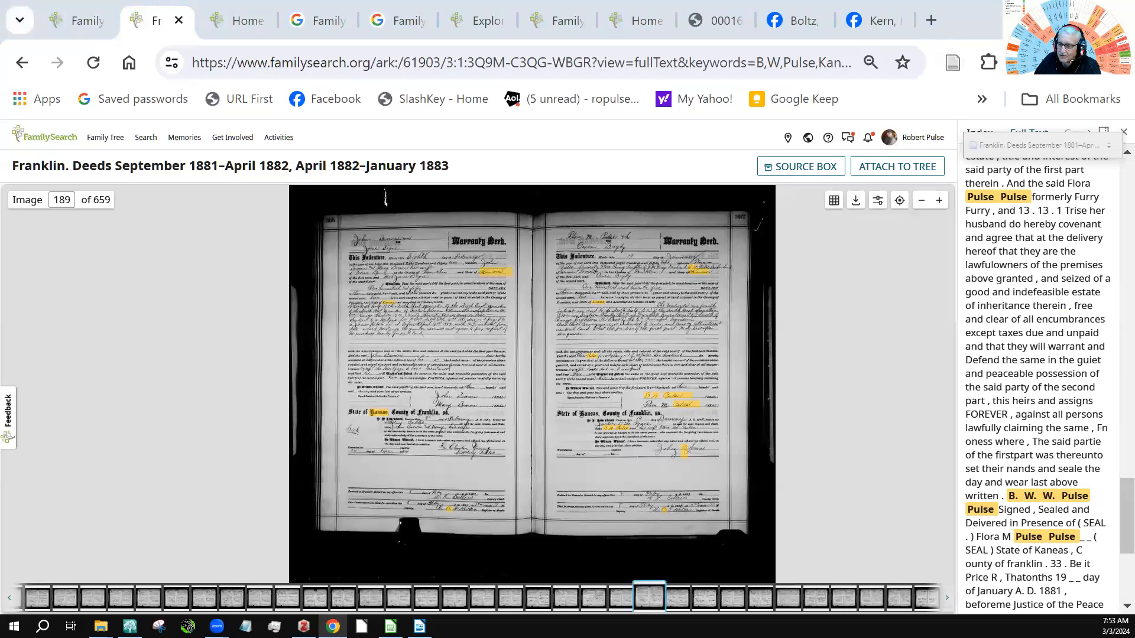
Switch to Zotero, compare the two Franklin deeds items in collection 00016, and move the one added 3/3/2024 to the trash.
{"action": "left_click", "coordinate": [304, 627]}
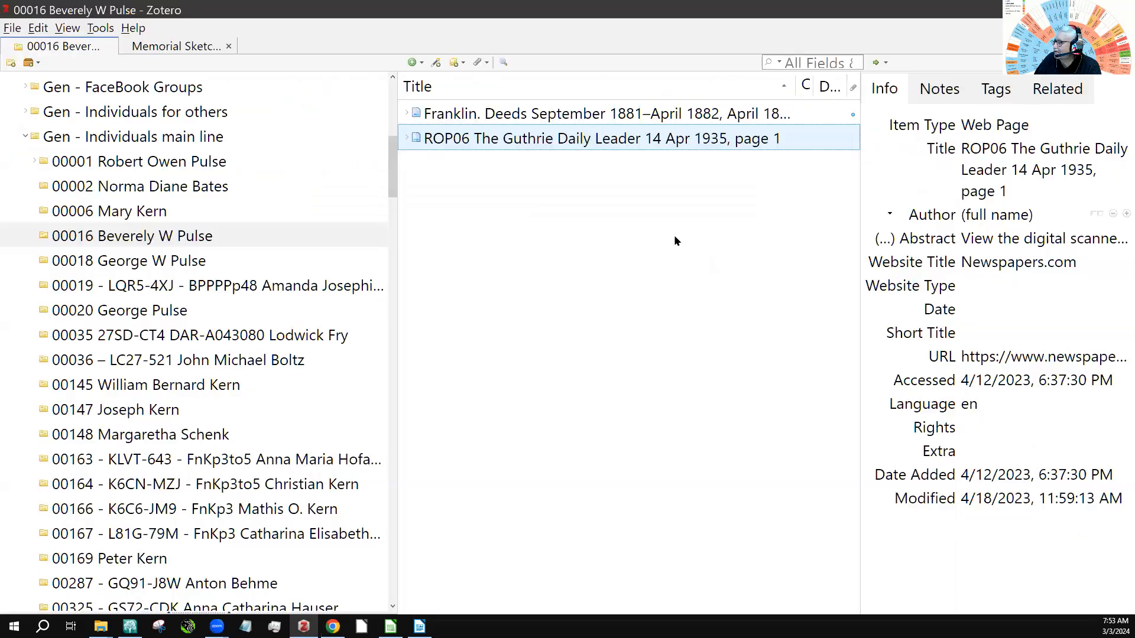
{"action": "left_click", "coordinate": [551, 118]}
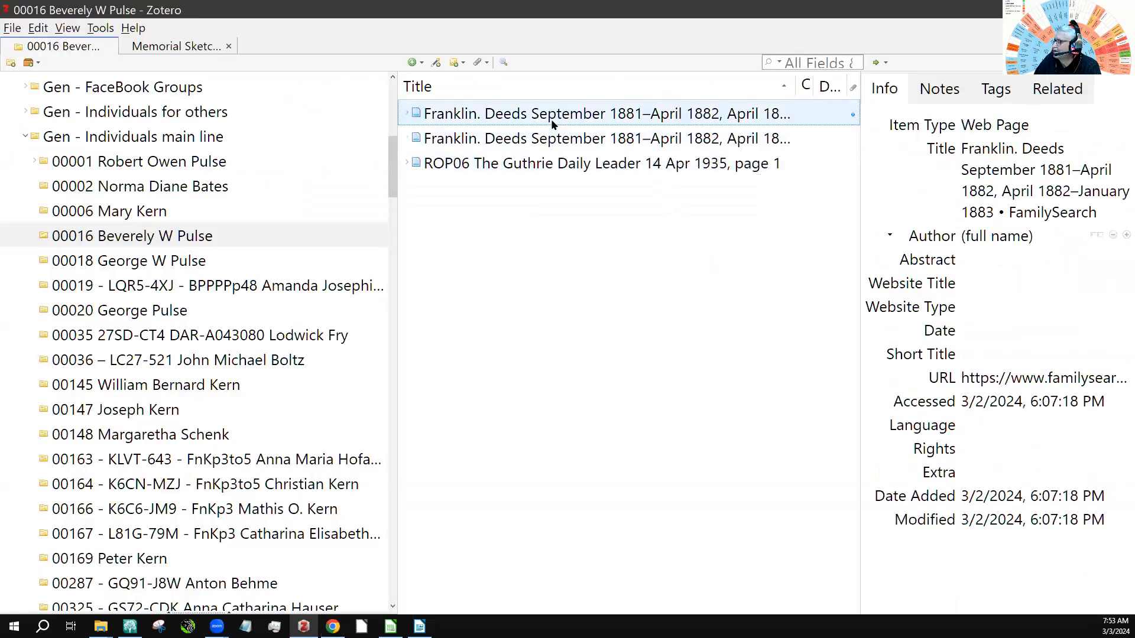
{"action": "left_click", "coordinate": [542, 144]}
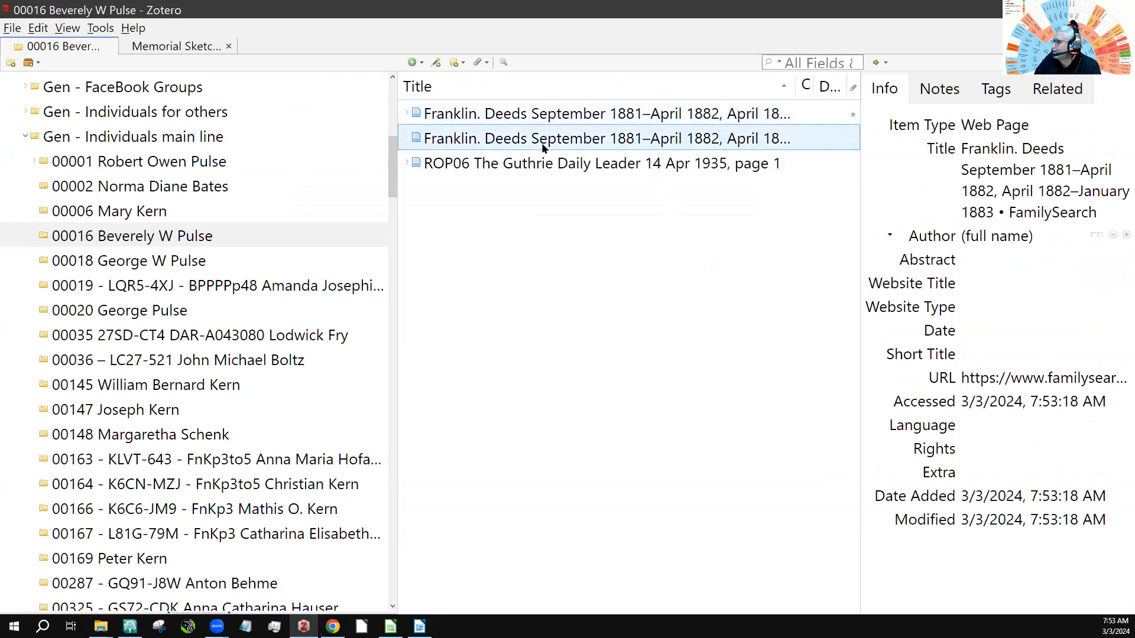
{"action": "left_click", "coordinate": [567, 117]}
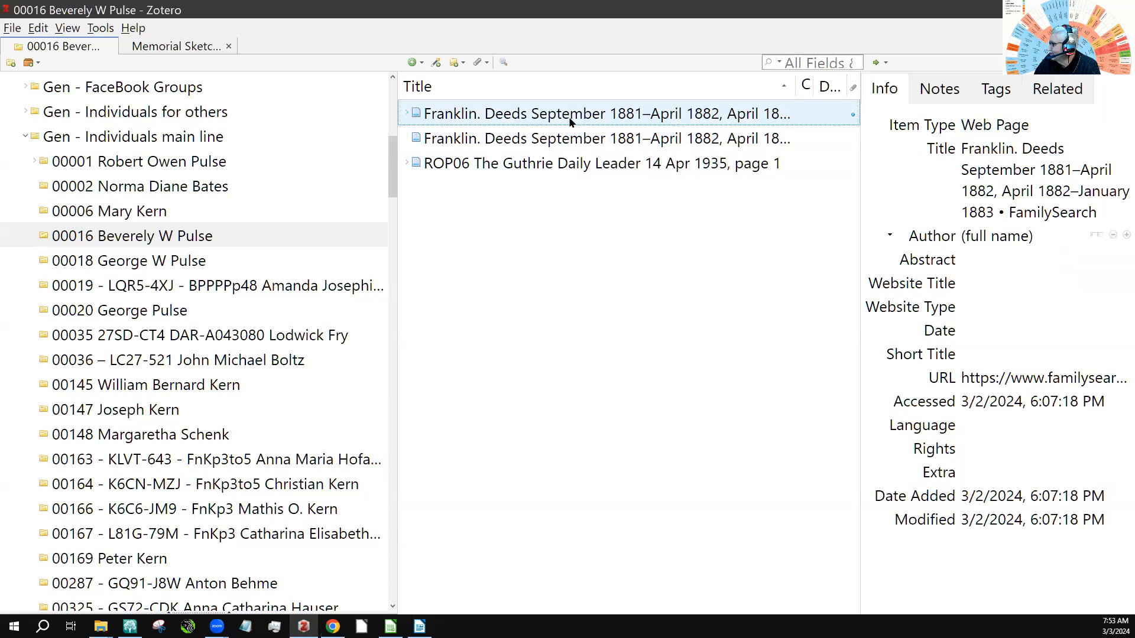
{"action": "left_click", "coordinate": [557, 139]}
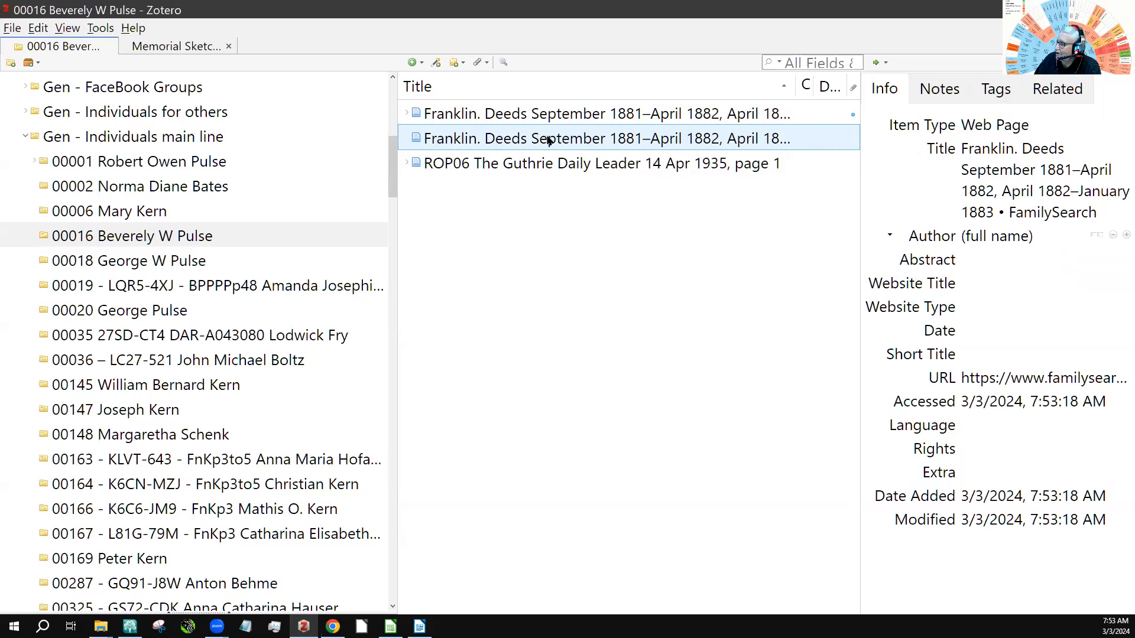
{"action": "right_click", "coordinate": [548, 140]}
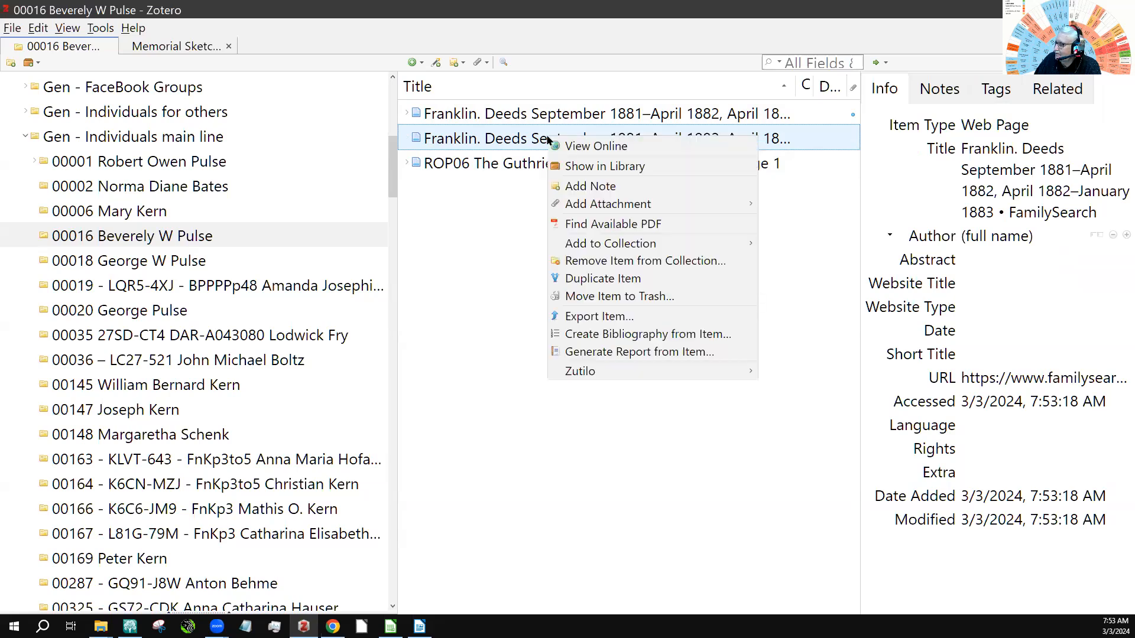
{"action": "left_click", "coordinate": [591, 297]}
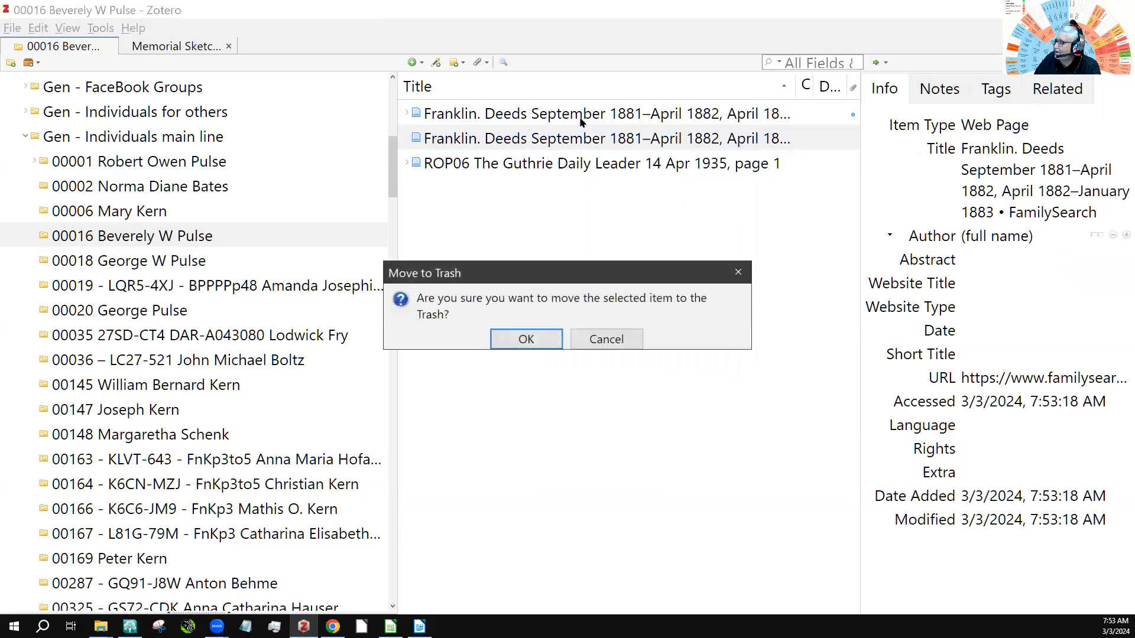
{"action": "left_click", "coordinate": [523, 342]}
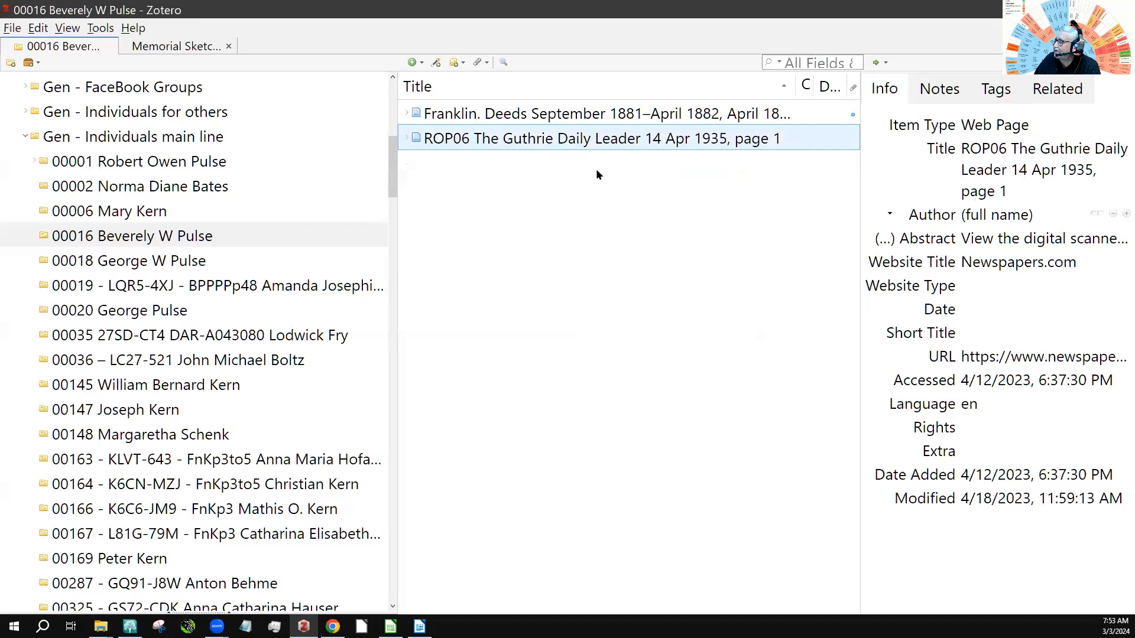
Review the remaining Franklin deeds item's details, and look through the sources saved in collection 00145.
{"action": "left_click", "coordinate": [530, 115]}
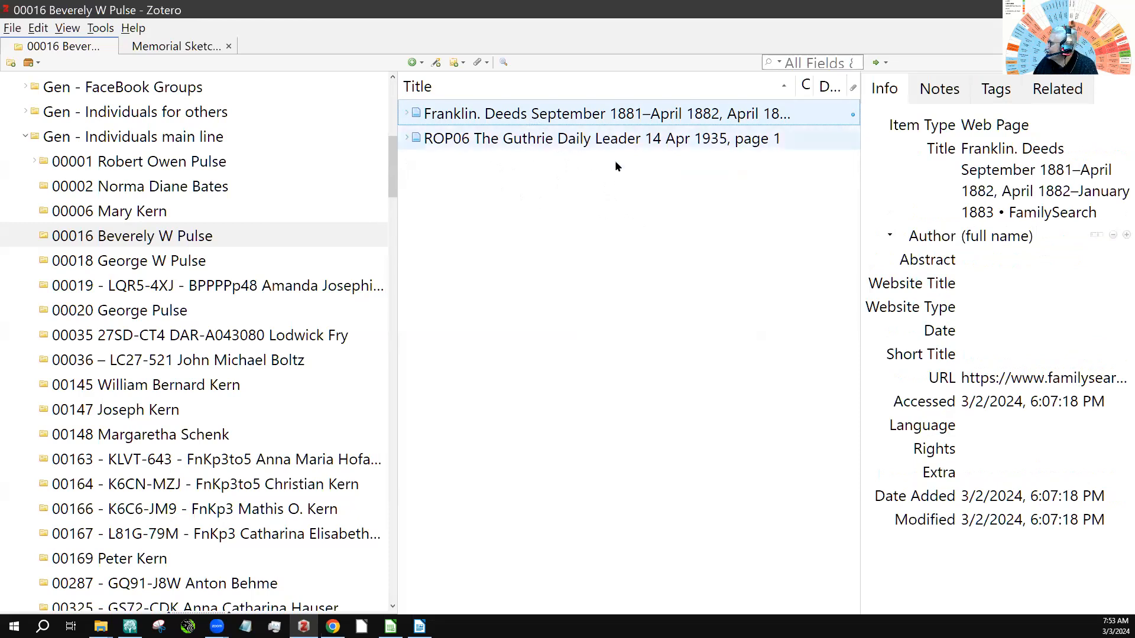
{"action": "left_click", "coordinate": [1005, 149]}
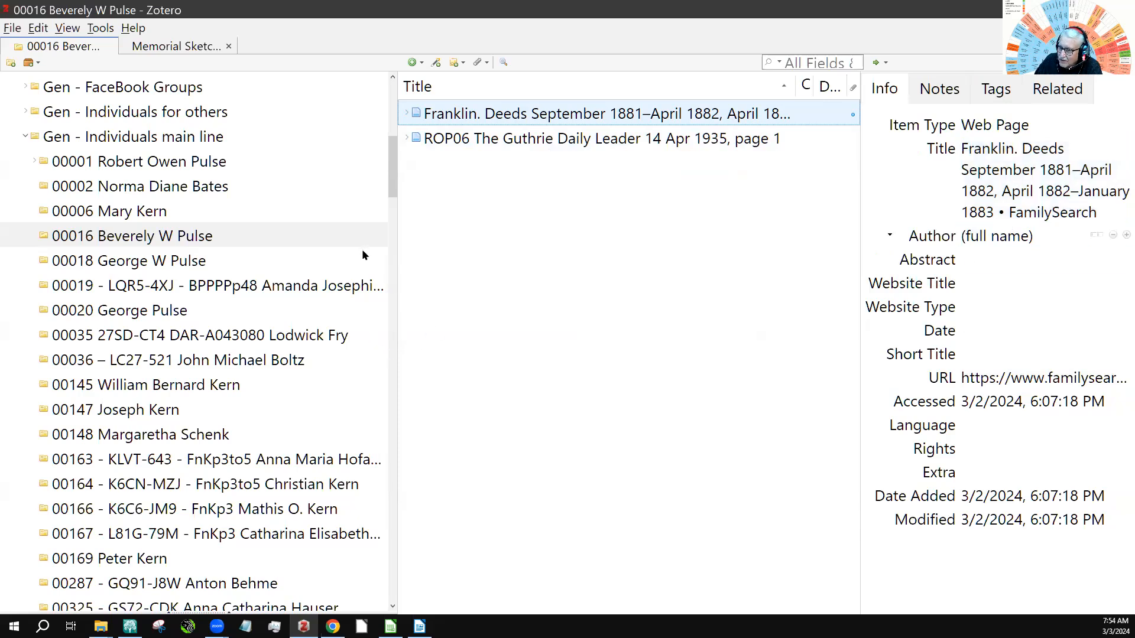
{"action": "left_click", "coordinate": [138, 387]}
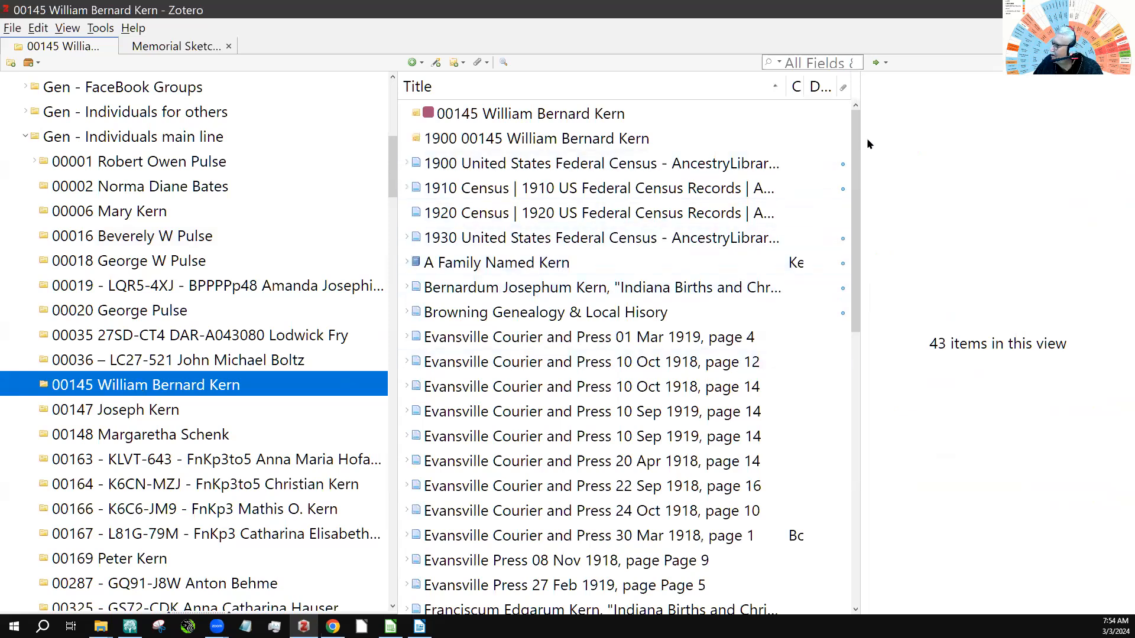
{"action": "left_click_drag", "start_coordinate": [858, 186], "coordinate": [858, 201]}
{"action": "scroll", "coordinate": [858, 201], "scroll_direction": "down", "scroll_amount": 7}
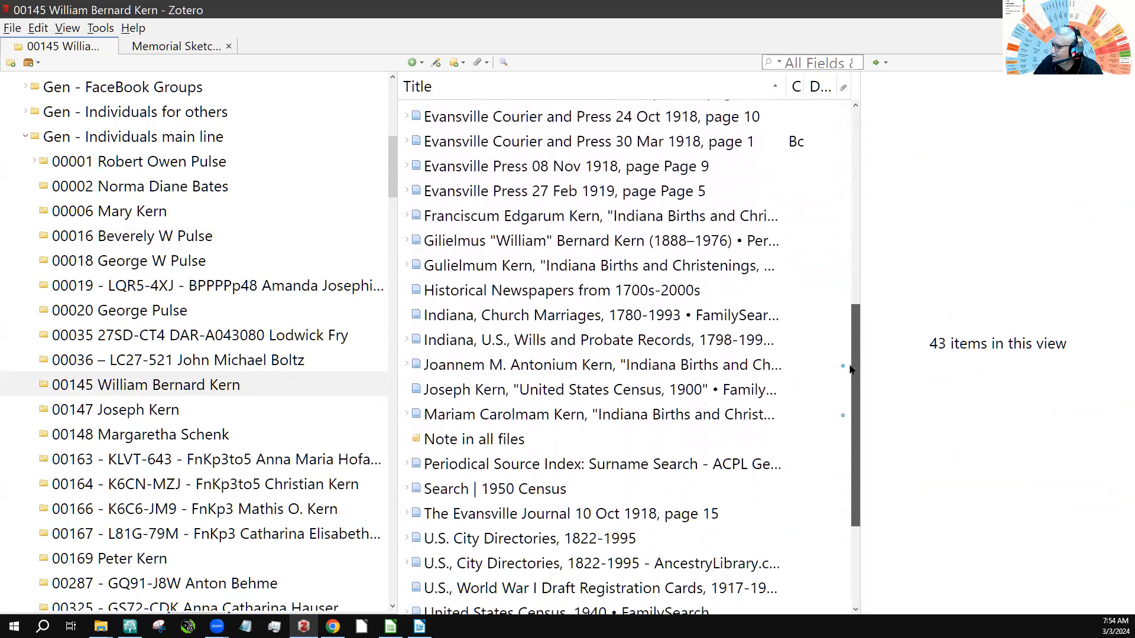
{"action": "left_click_drag", "start_coordinate": [854, 385], "coordinate": [854, 200]}
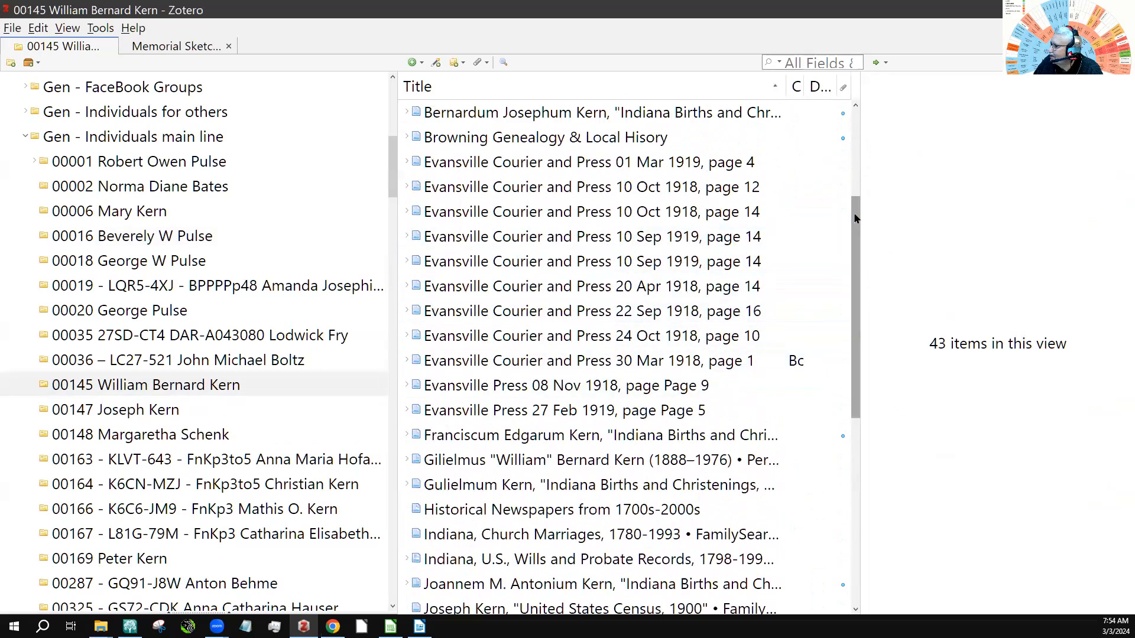
{"action": "scroll", "coordinate": [840, 325], "scroll_direction": "down", "scroll_amount": 3}
{"action": "scroll", "coordinate": [827, 441], "scroll_direction": "down", "scroll_amount": 2}
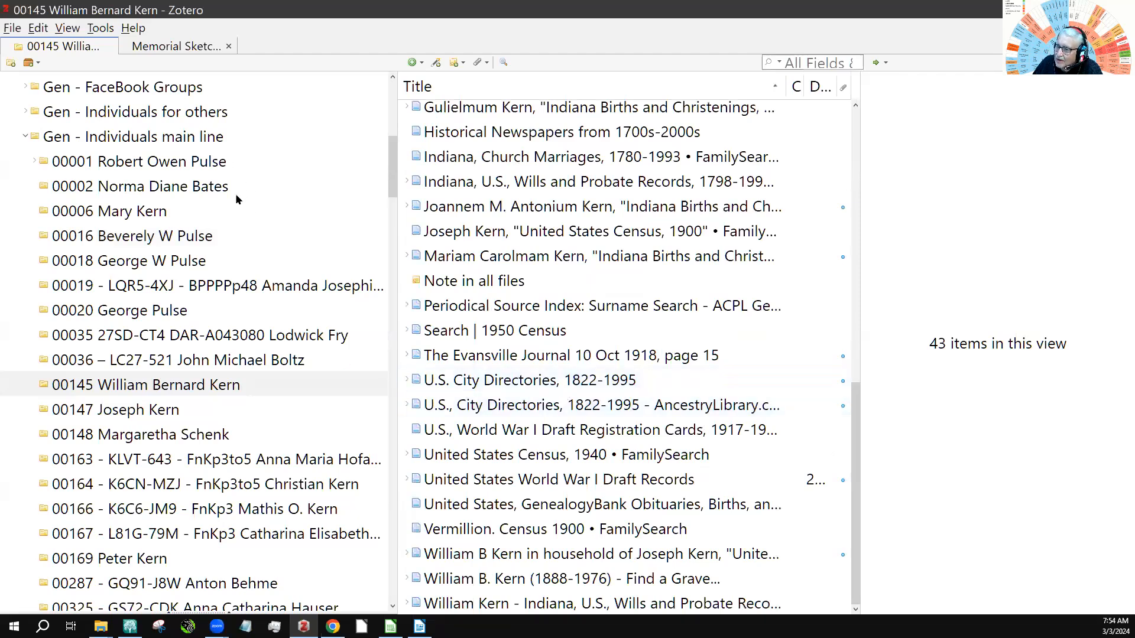
Return to collection 00016, generate a report from it, review the report and close it.
{"action": "left_click", "coordinate": [142, 240]}
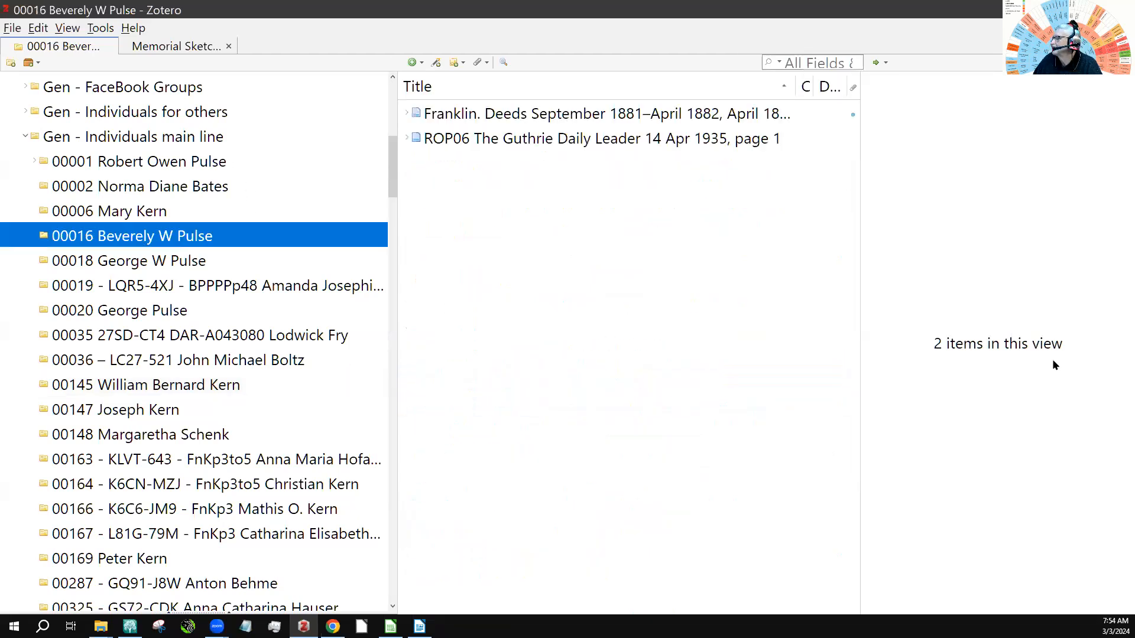
{"action": "left_click", "coordinate": [578, 120]}
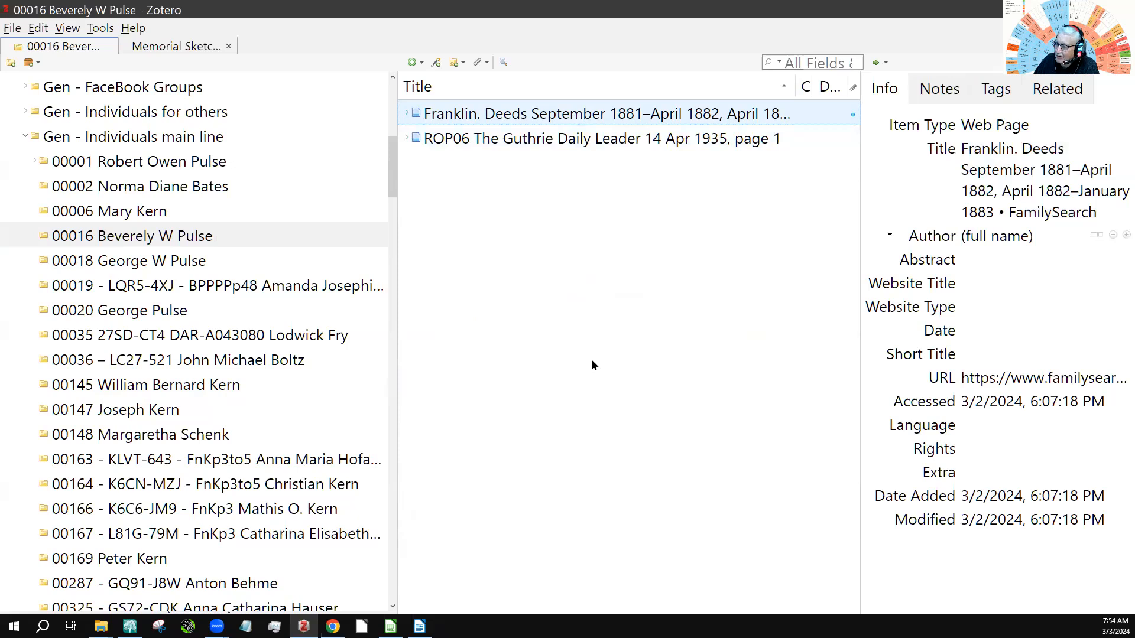
{"action": "right_click", "coordinate": [201, 237]}
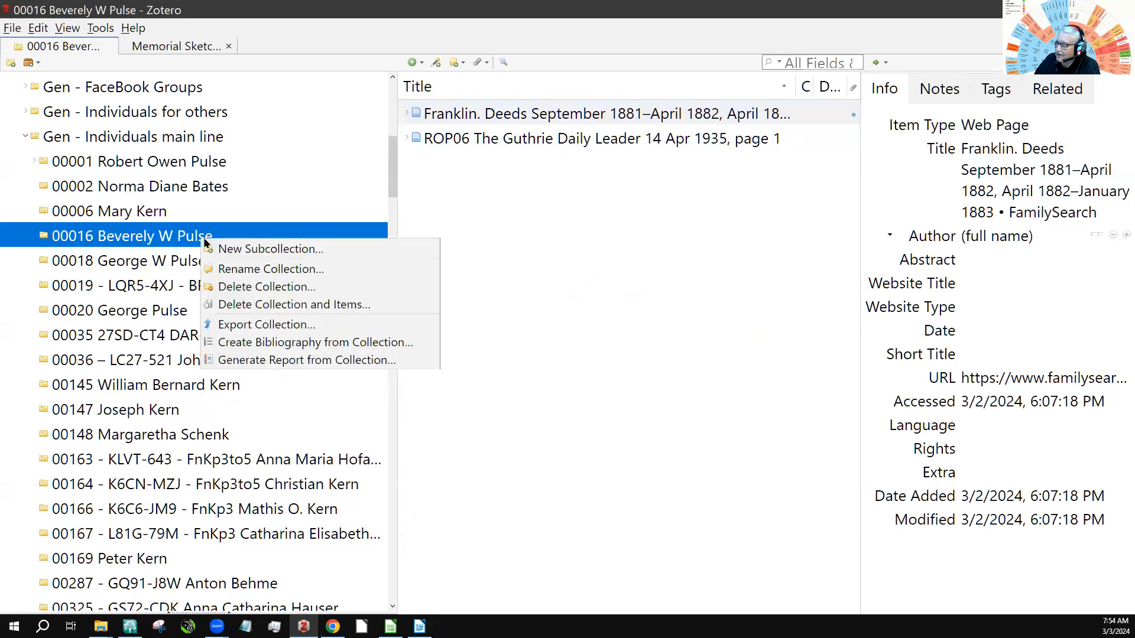
{"action": "left_click", "coordinate": [269, 359]}
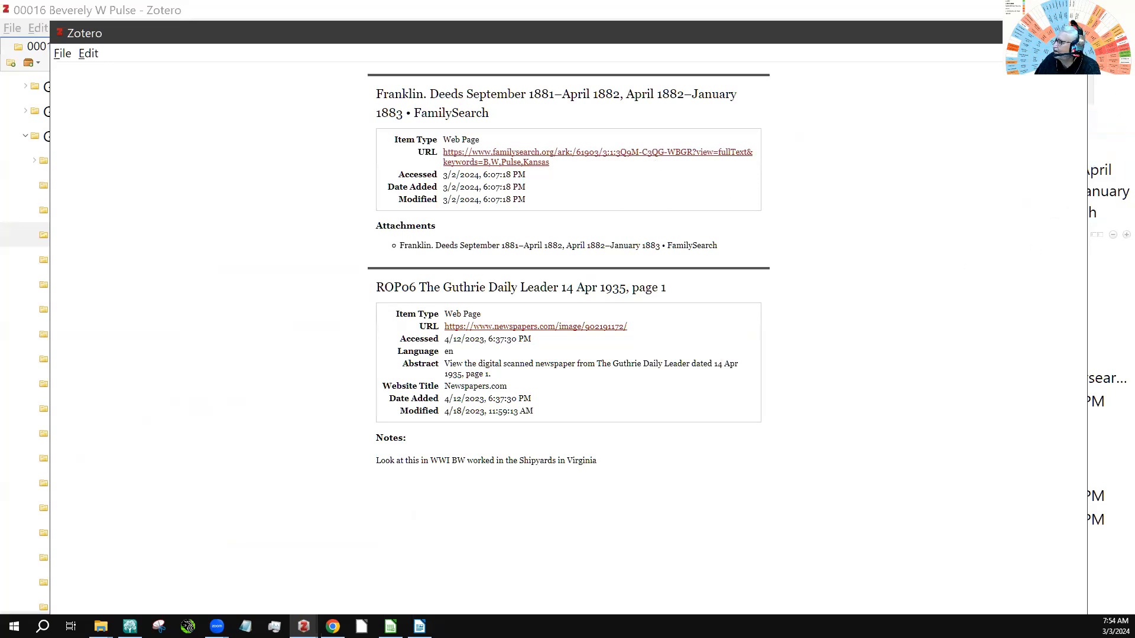
{"action": "left_click", "coordinate": [1072, 33]}
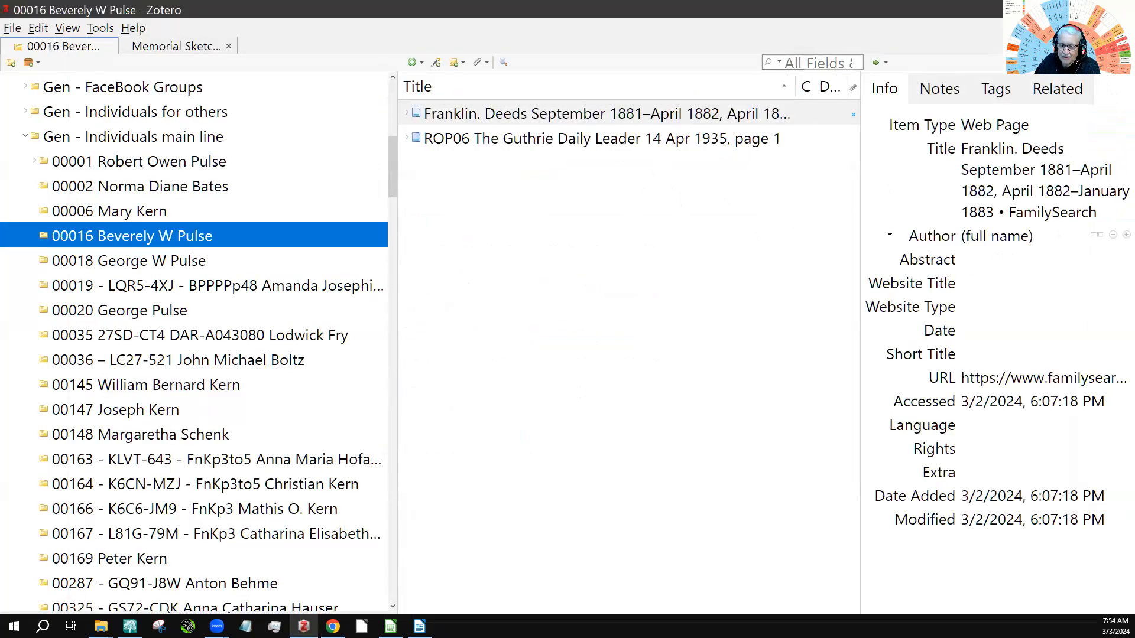
Switch back to Chrome and download the deed image, plus a copy containing the highlighted record image and transcript.
{"action": "key", "text": "alt+Tab"}
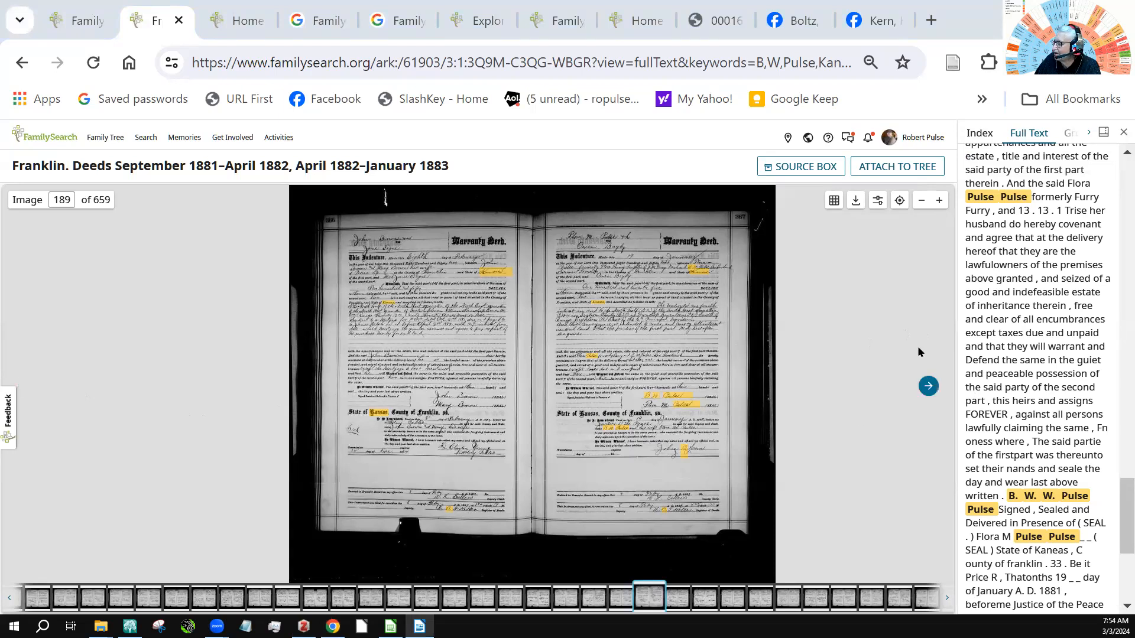
{"action": "left_click", "coordinate": [855, 203]}
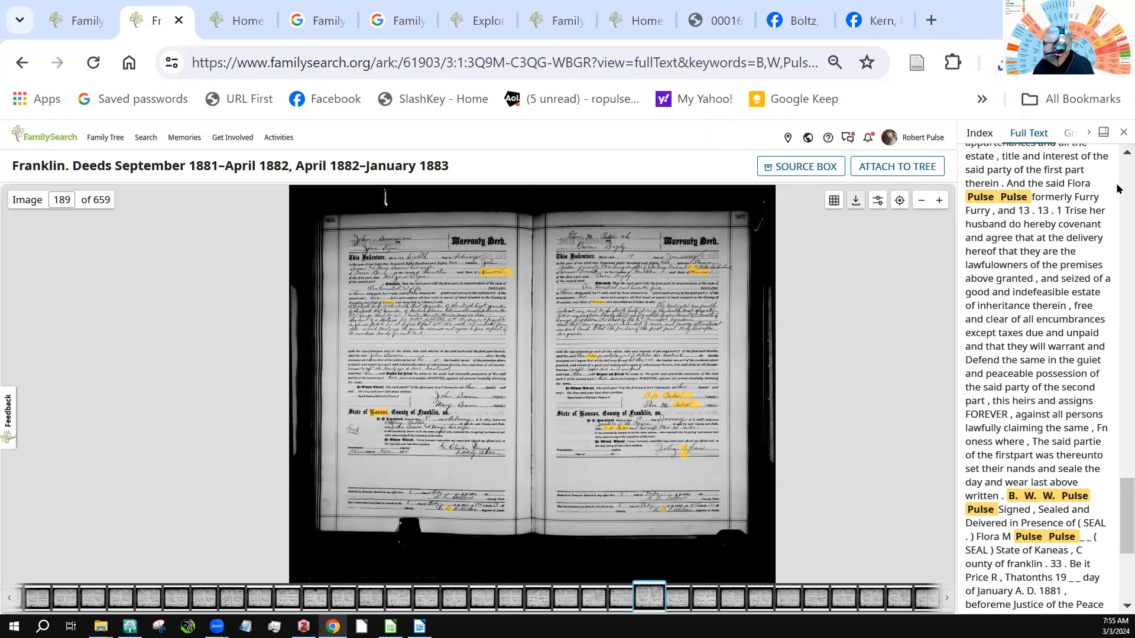
{"action": "left_click_drag", "start_coordinate": [1127, 532], "coordinate": [1076, 201]}
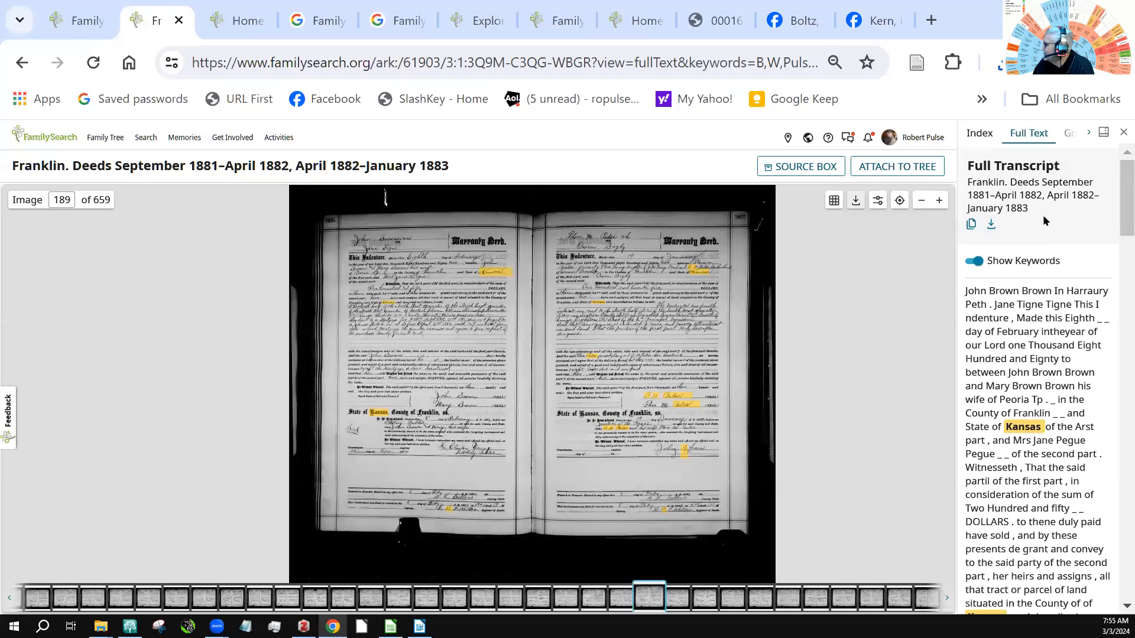
{"action": "left_click", "coordinate": [992, 226]}
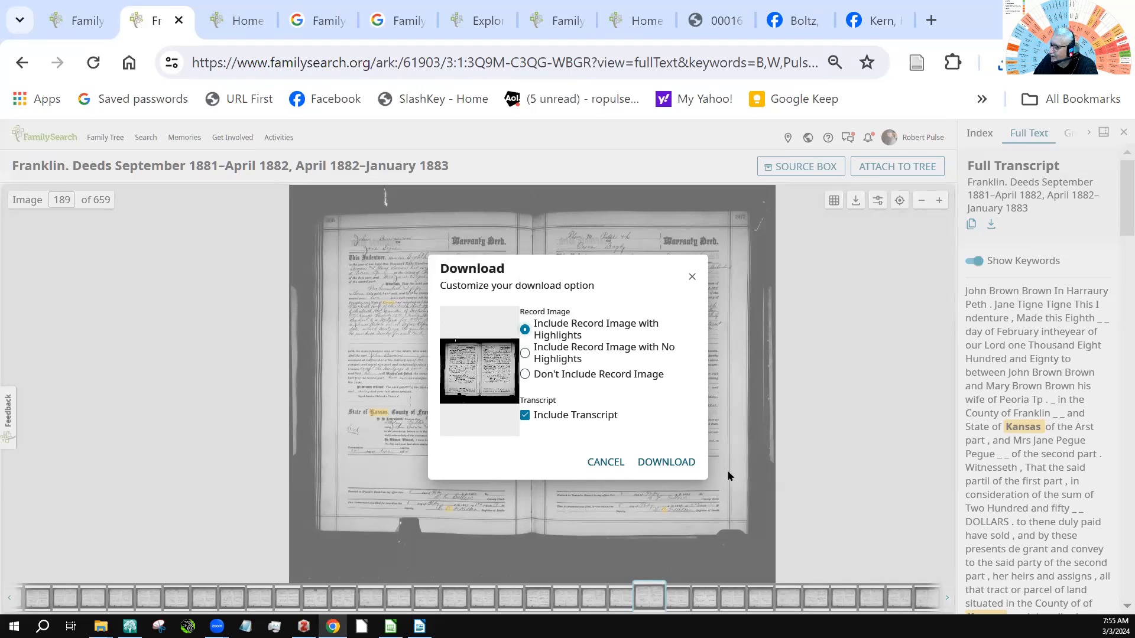
{"action": "left_click", "coordinate": [663, 462]}
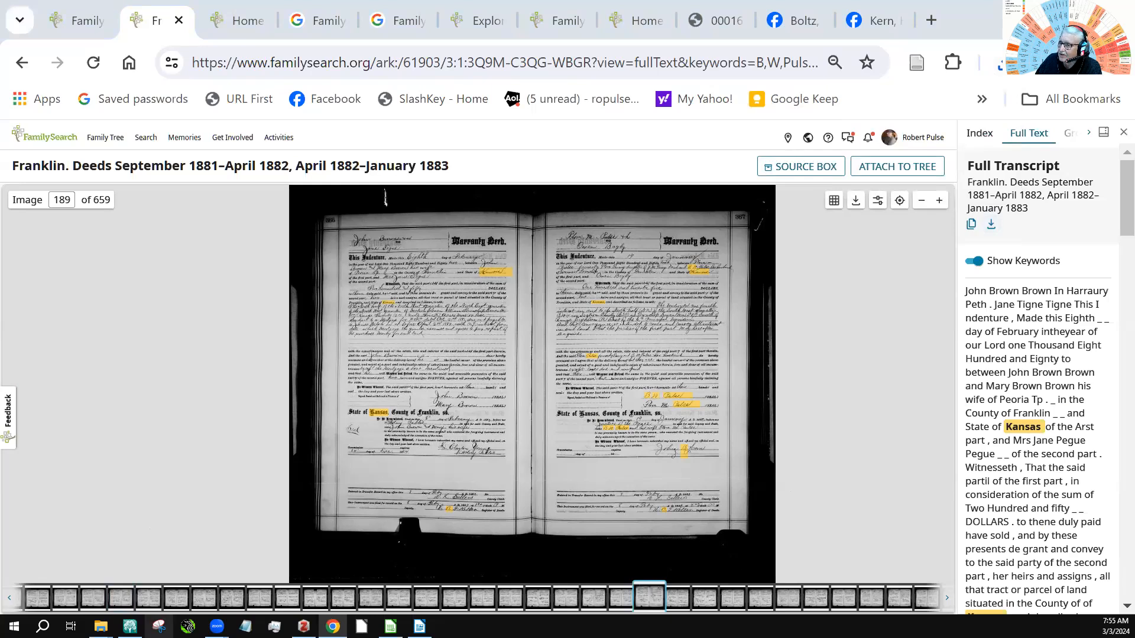
Switch to Snipping Tool, capture the whole FamilySearch deed page, and close the snip without saving it.
{"action": "left_click", "coordinate": [159, 627]}
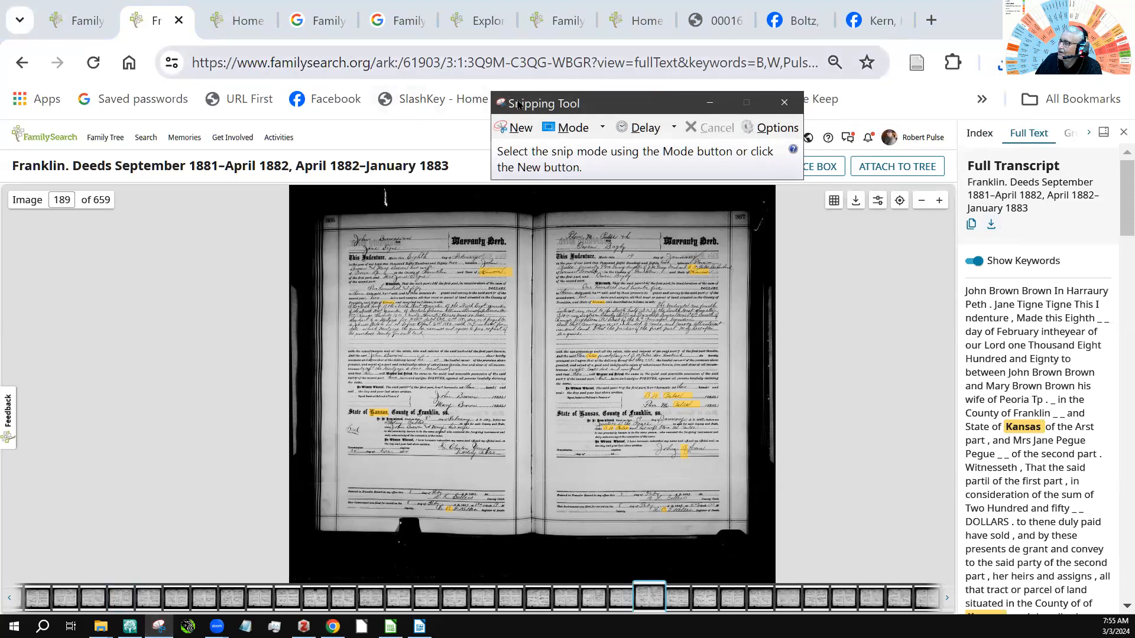
{"action": "left_click", "coordinate": [503, 128]}
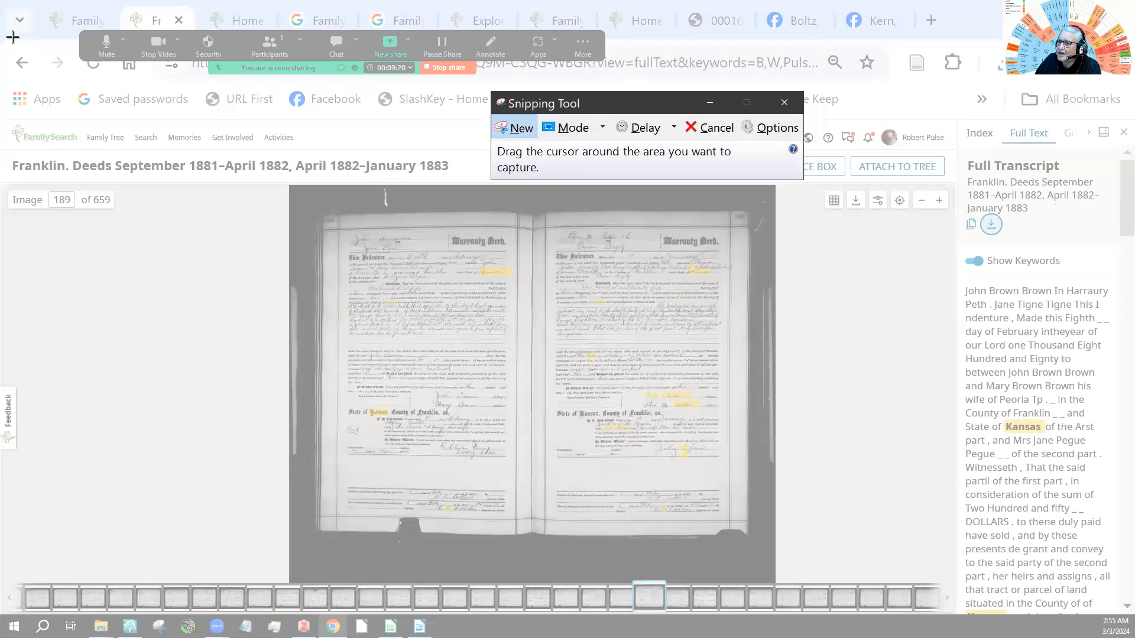
{"action": "left_click_drag", "start_coordinate": [11, 28], "coordinate": [1134, 637]}
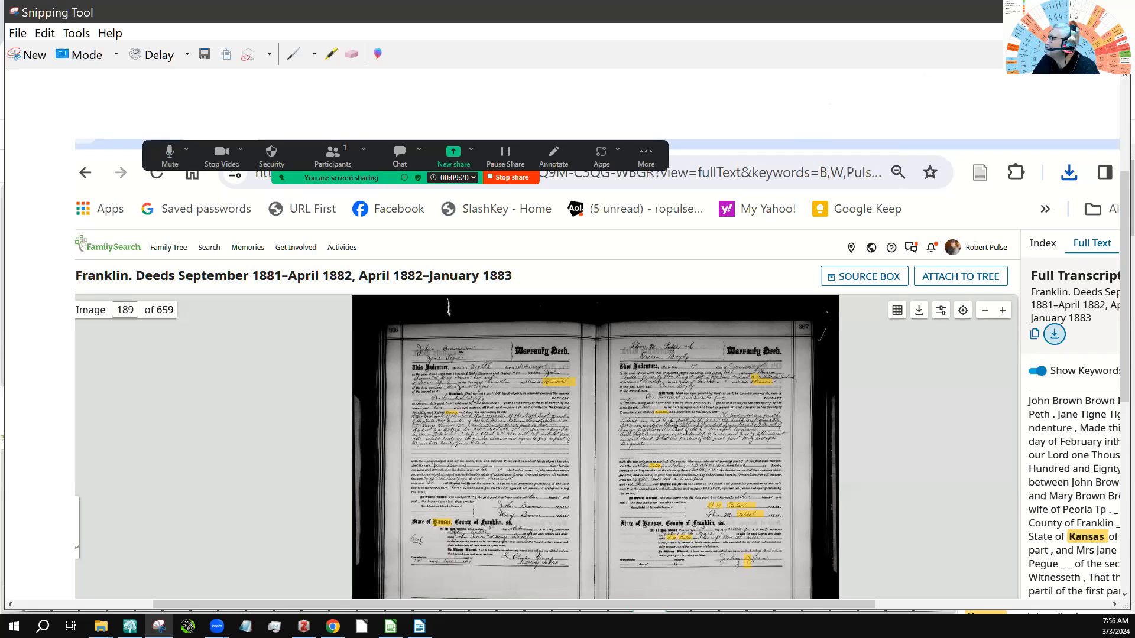
{"action": "left_click", "coordinate": [1116, 12]}
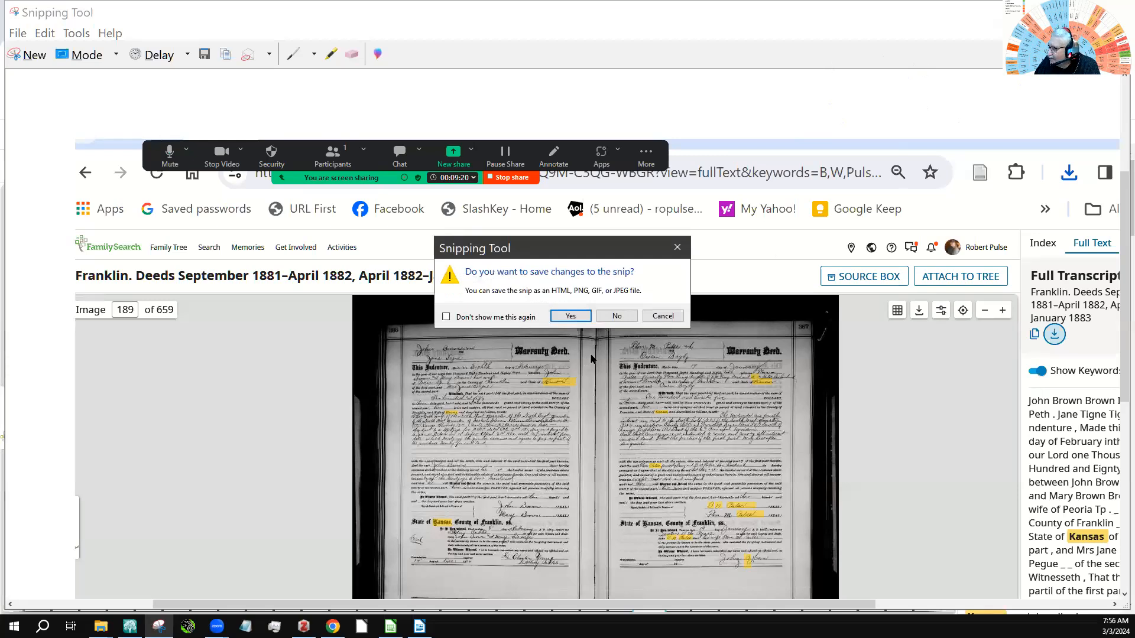
{"action": "left_click", "coordinate": [616, 316]}
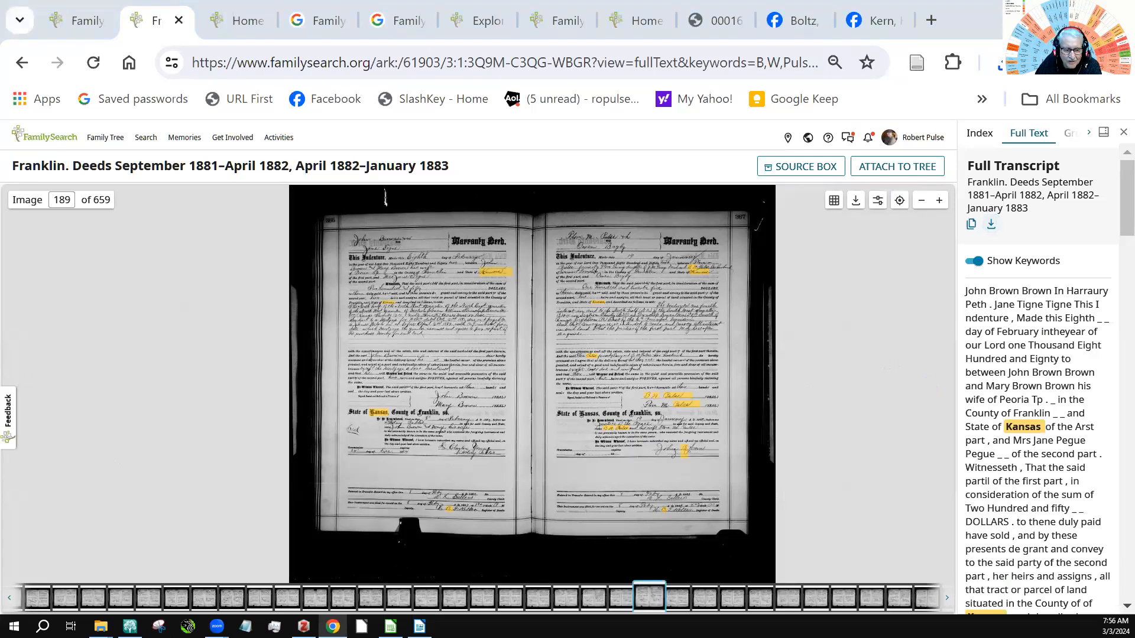
{"action": "key", "text": "alt+Tab"}
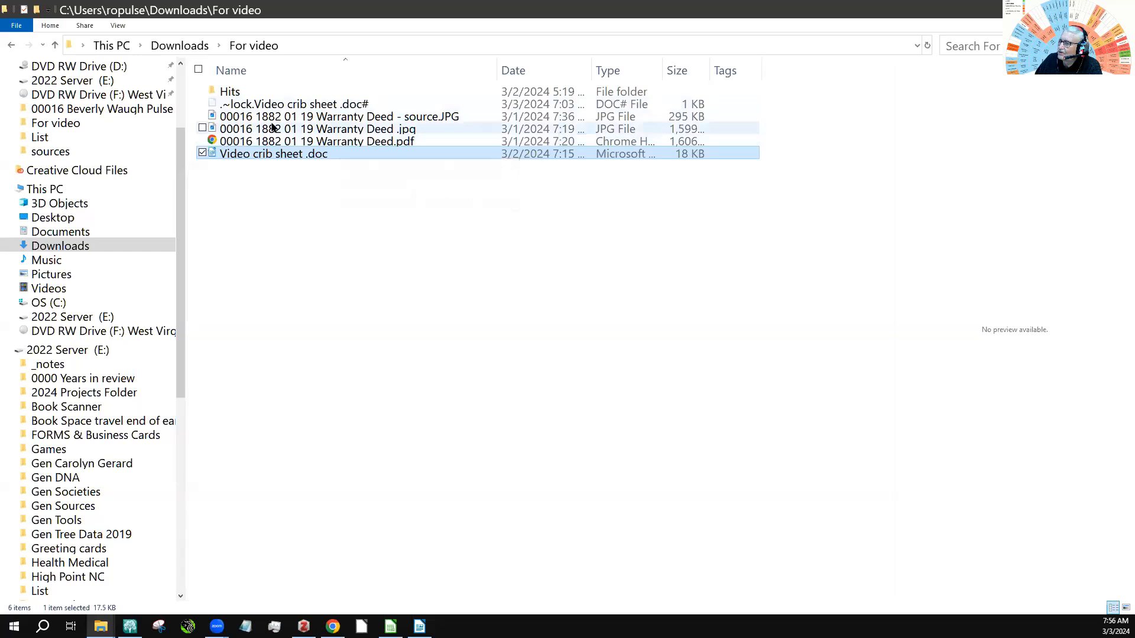
{"action": "mouse_move", "coordinate": [273, 128]}
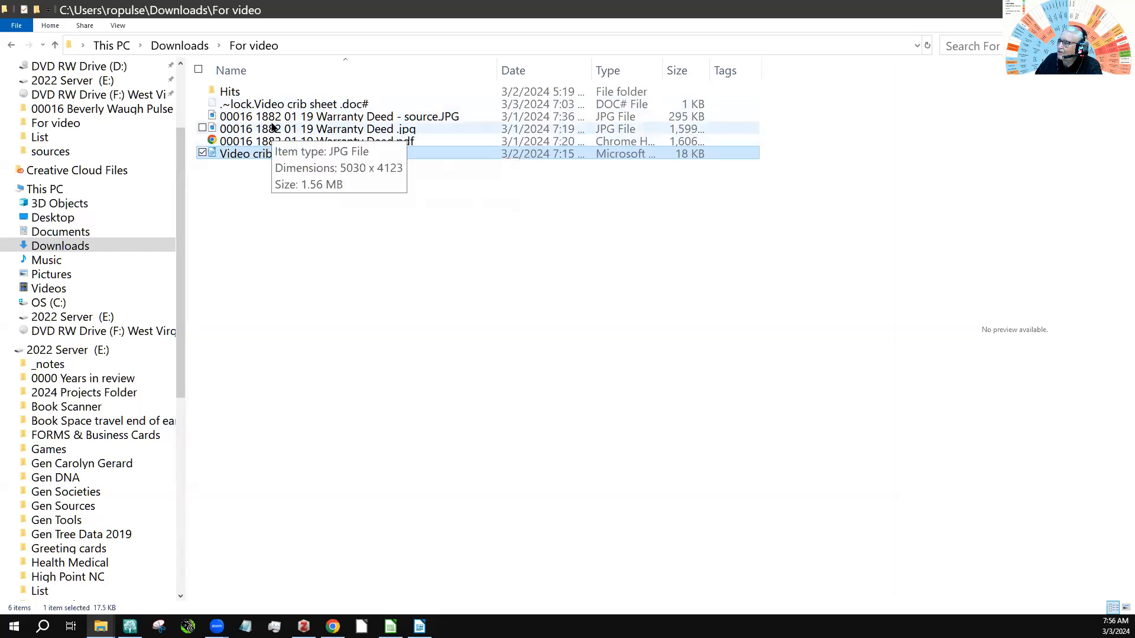
{"action": "left_click", "coordinate": [274, 118]}
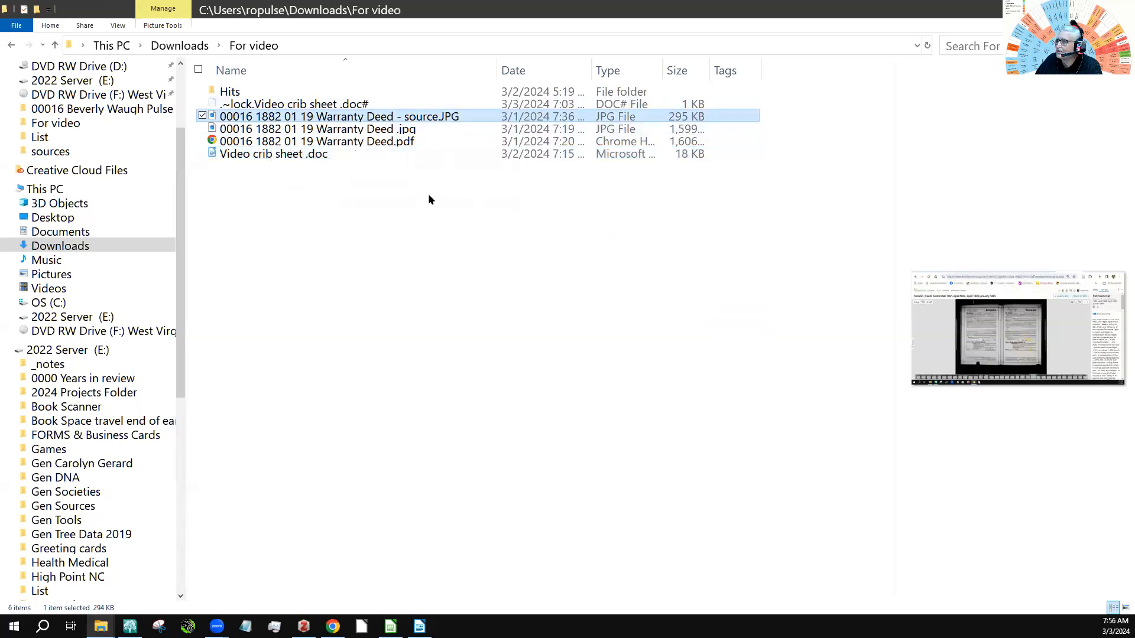
{"action": "key", "text": "Down"}
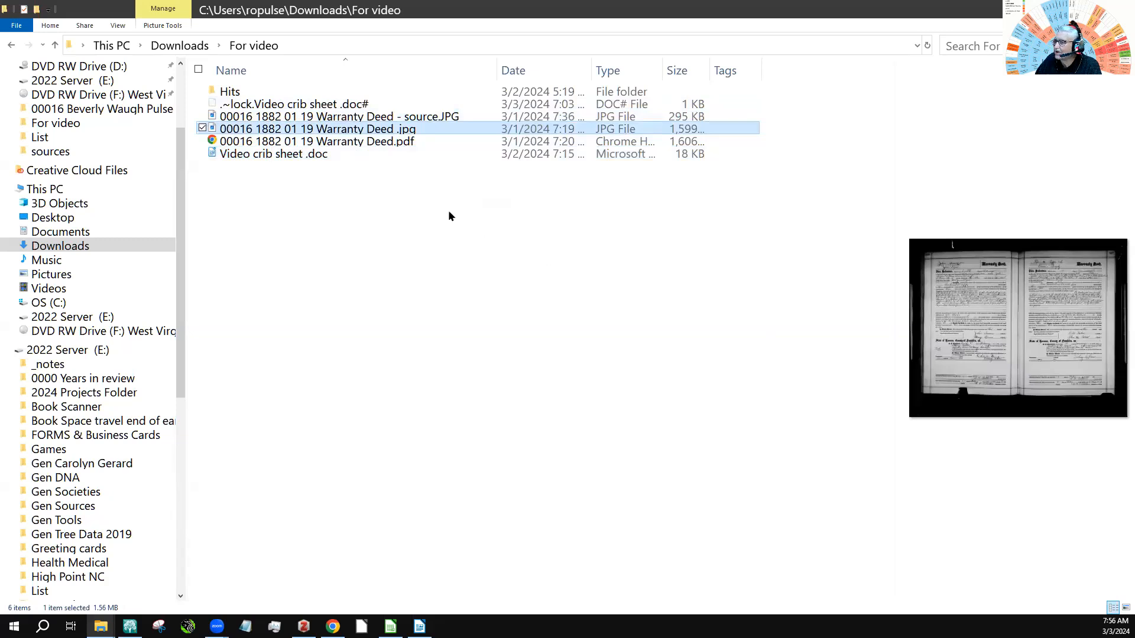
{"action": "left_click", "coordinate": [289, 142]}
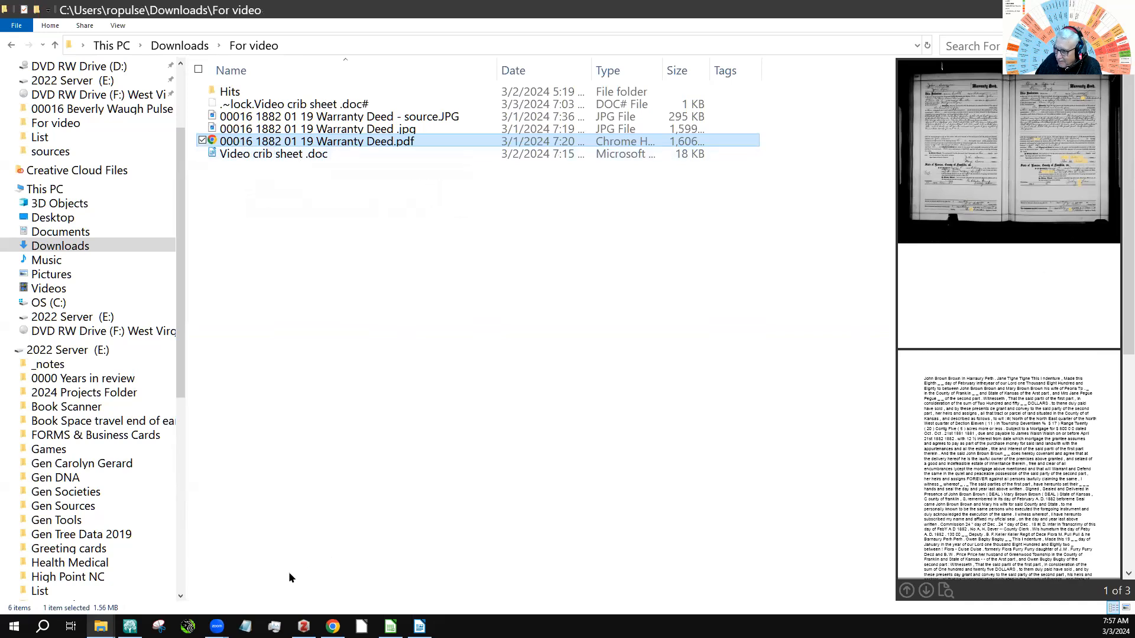
Switch to RootsMagic, view the ancestor's Ref # fact, and return to the "For video" folder in File Explorer.
{"action": "left_click", "coordinate": [130, 627]}
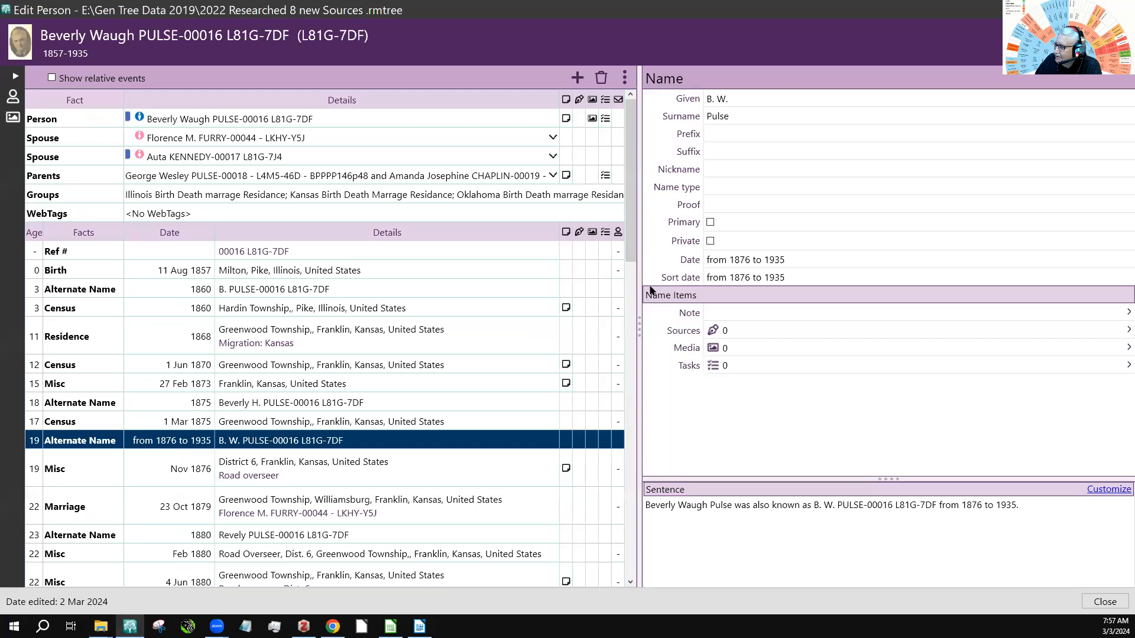
{"action": "left_click", "coordinate": [329, 256]}
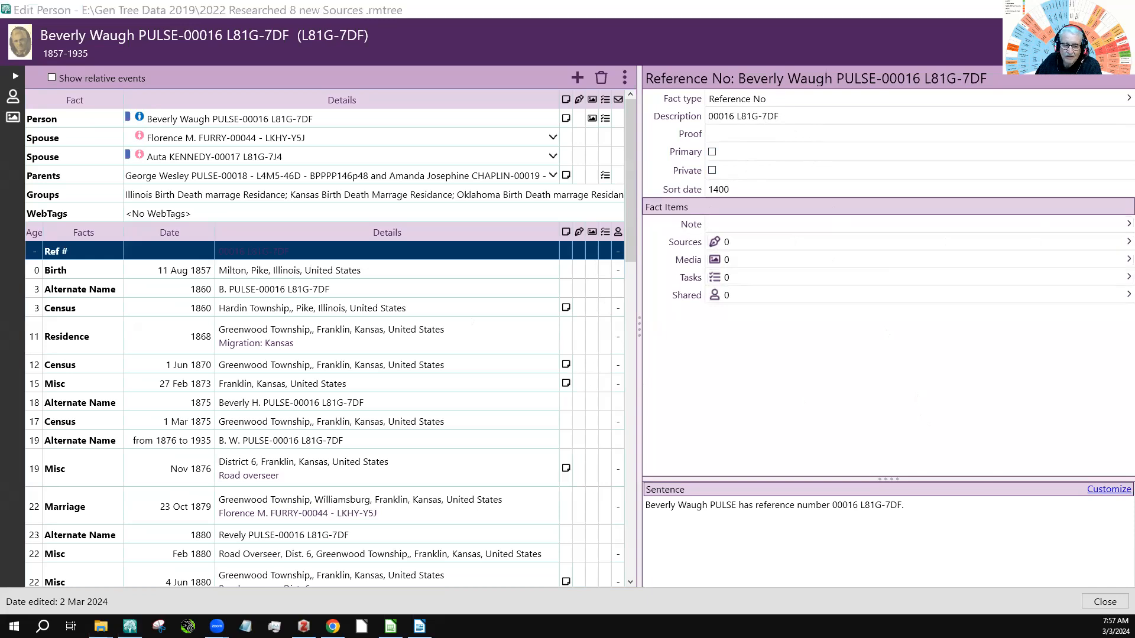
{"action": "left_click", "coordinate": [58, 443]}
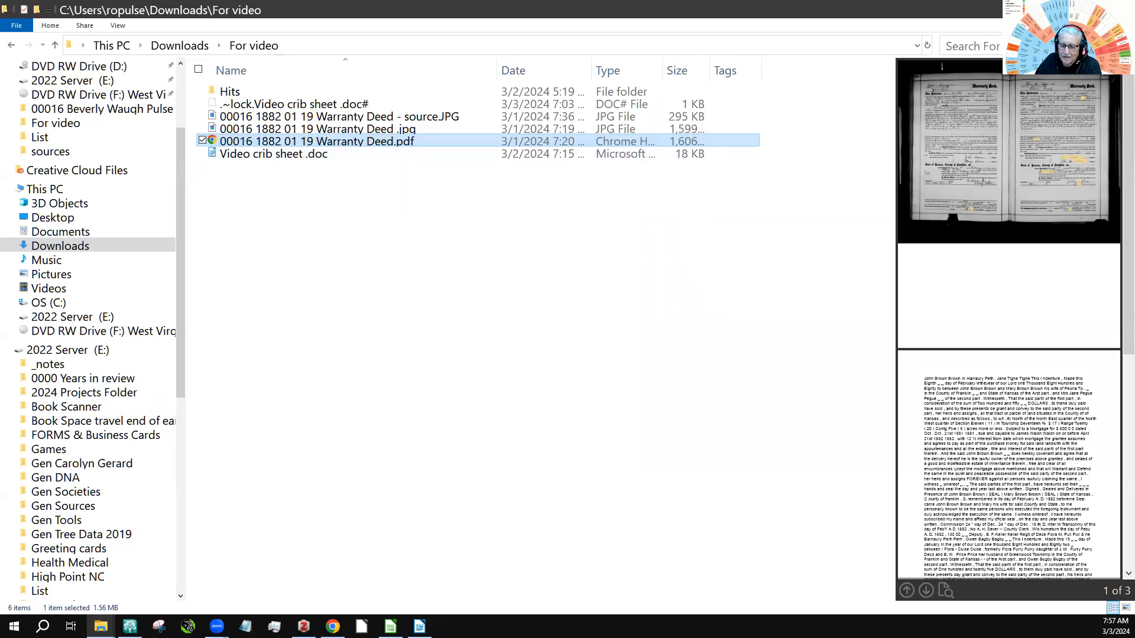
{"action": "key", "text": "alt+Tab"}
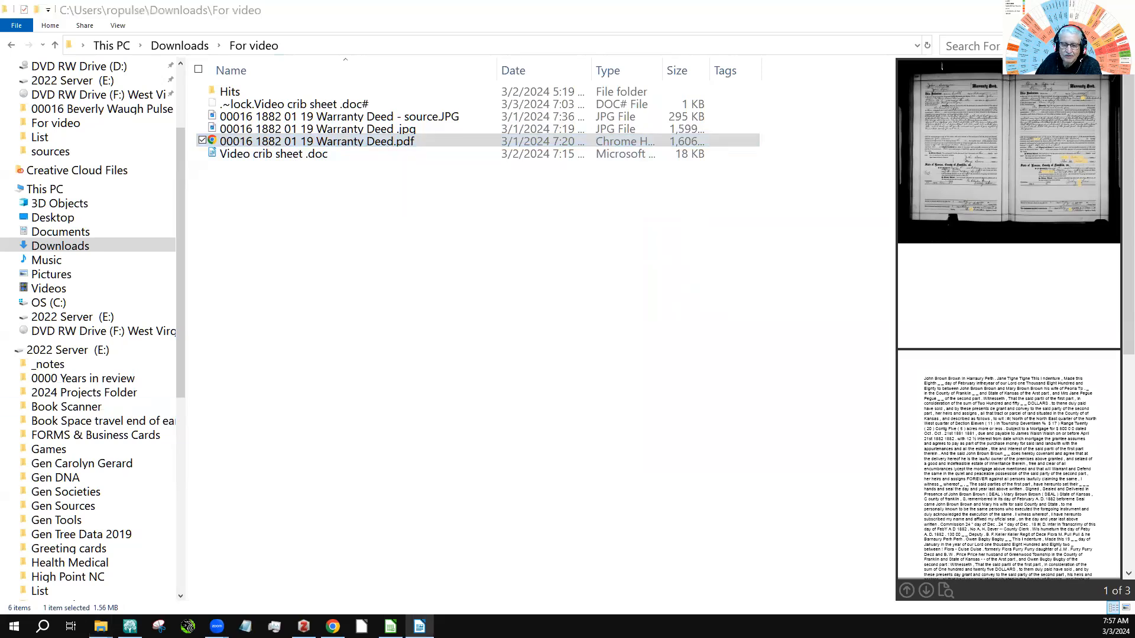
{"action": "key", "text": "alt+Tab"}
{"action": "key", "text": "alt+Tab"}
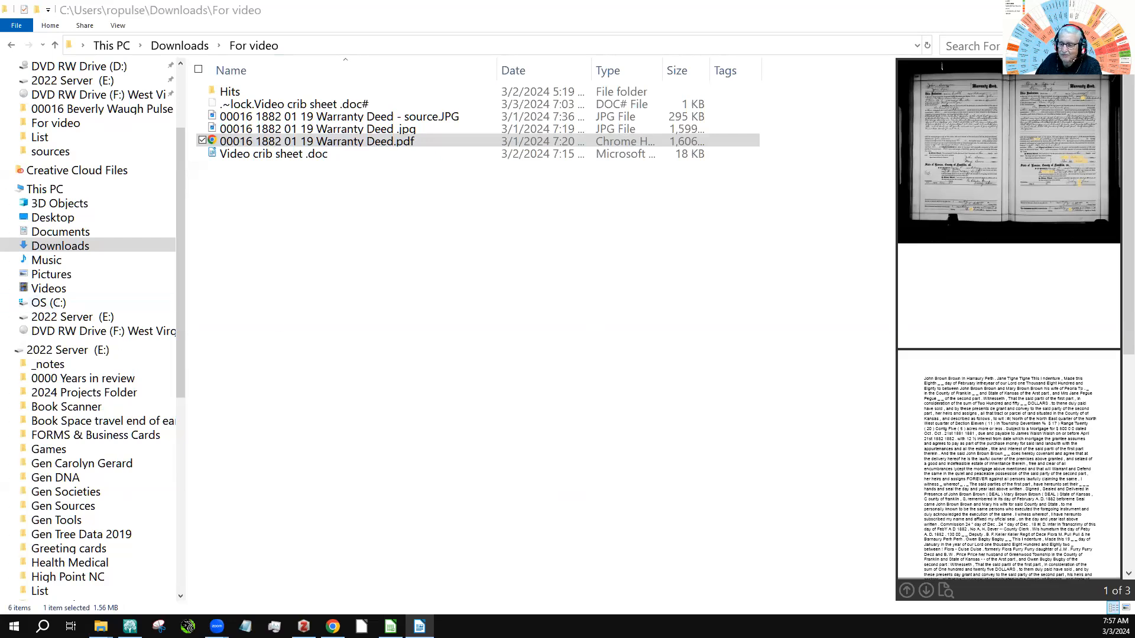
Switch to Chrome and review the Google results for FamilySearch "Franklin, Kansas Deeds 1882".
{"action": "left_click", "coordinate": [1065, 9]}
{"action": "left_click", "coordinate": [991, 224]}
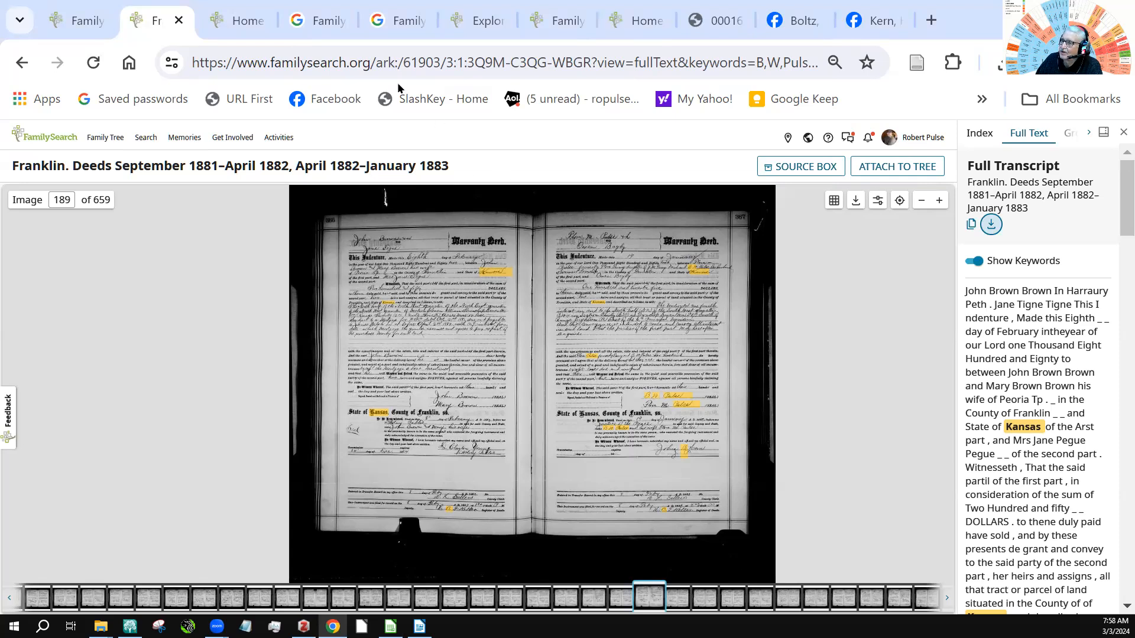
{"action": "left_click", "coordinate": [311, 24]}
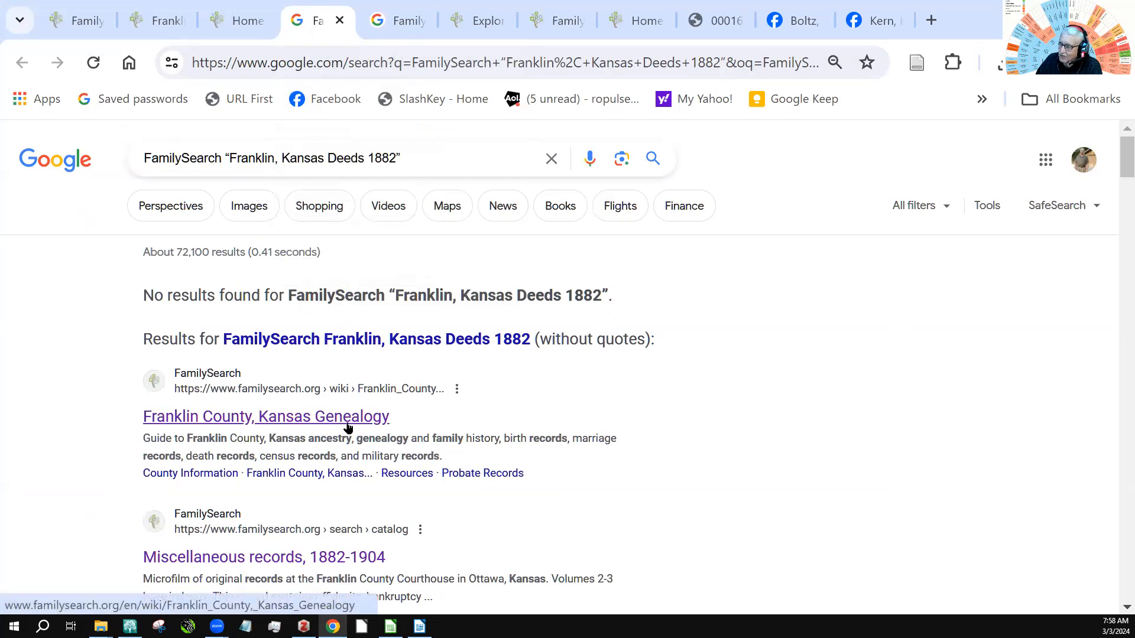
{"action": "scroll", "coordinate": [719, 363], "scroll_direction": "down", "scroll_amount": 3}
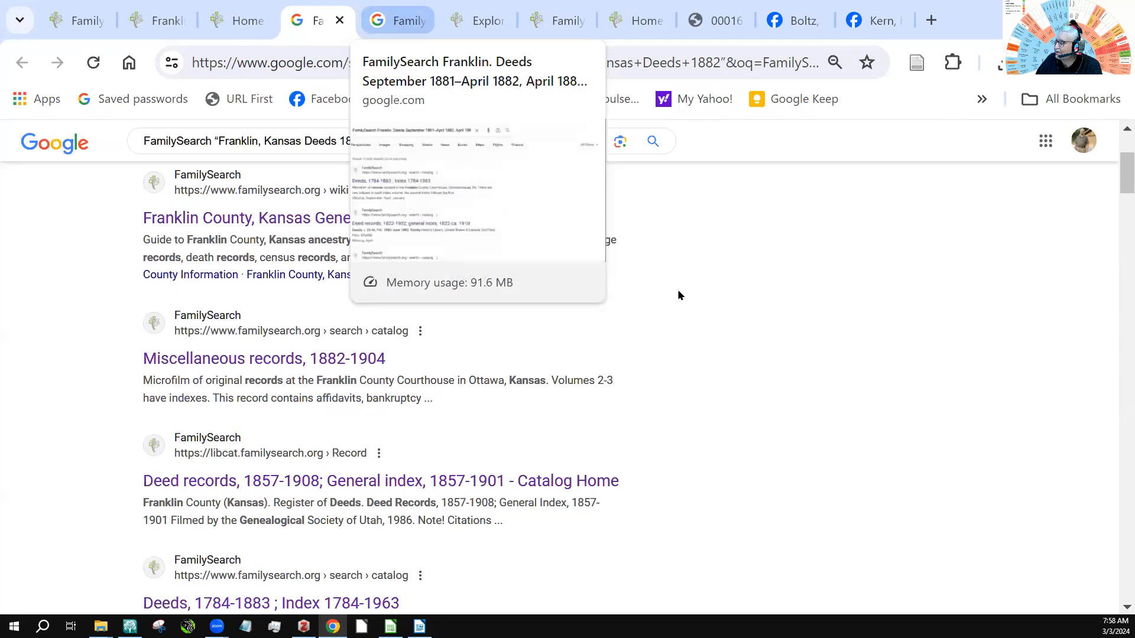
Check the deed page's collection title, then review the Google results for "FamilySearch Franklin. Deeds September 1881–April 1882".
{"action": "key", "text": "ctrl+shift+Tab"}
{"action": "left_click", "coordinate": [152, 20]}
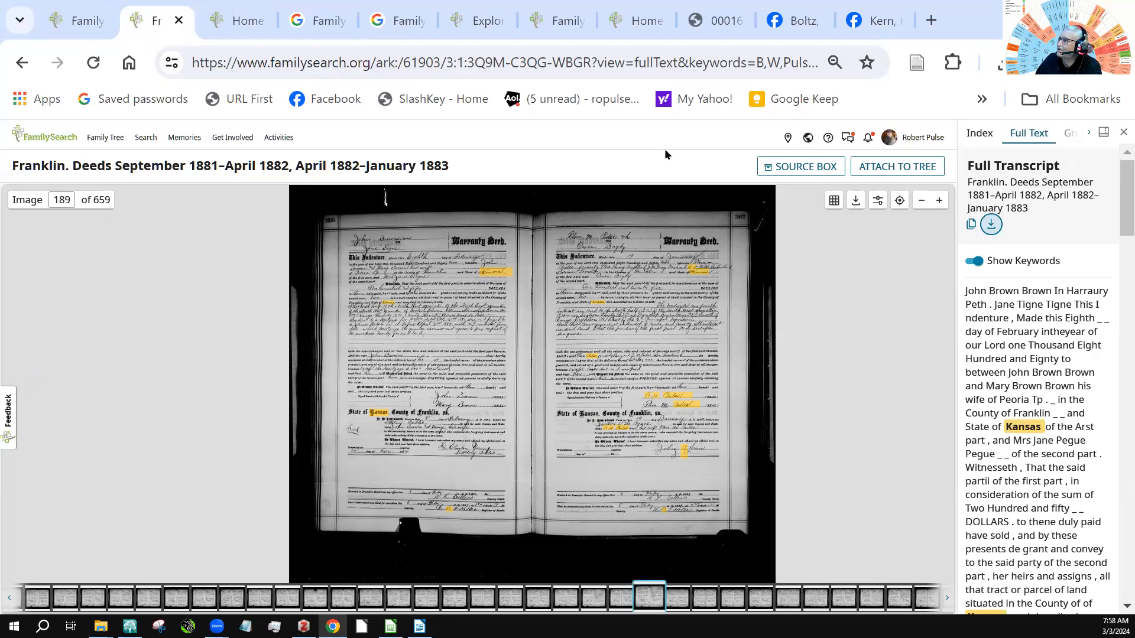
{"action": "left_click", "coordinate": [330, 20]}
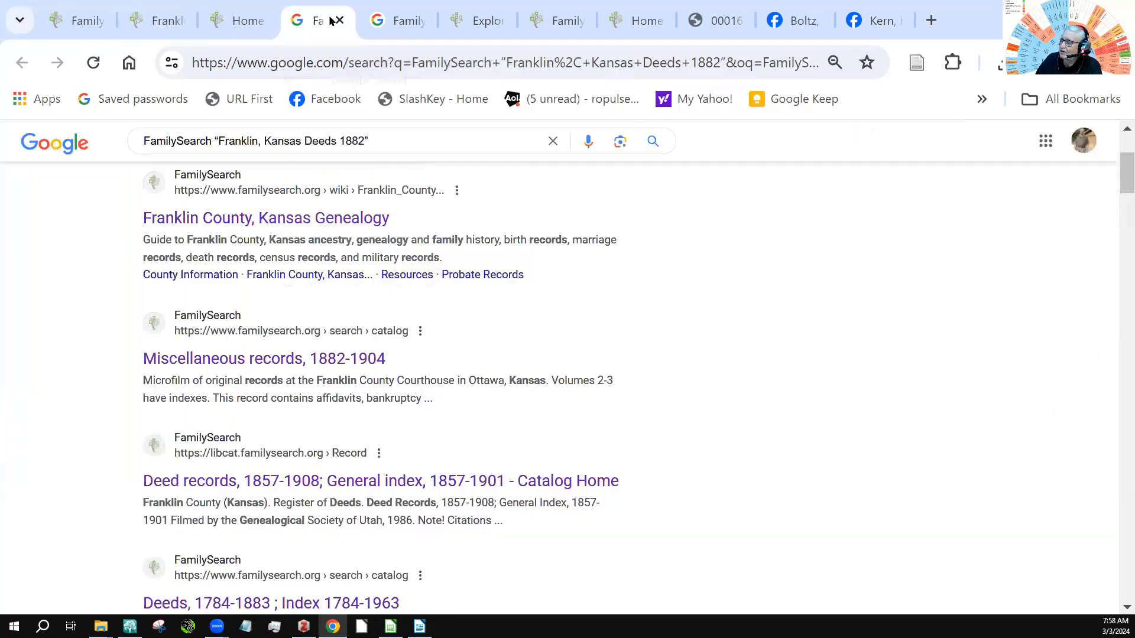
{"action": "left_click", "coordinate": [400, 21]}
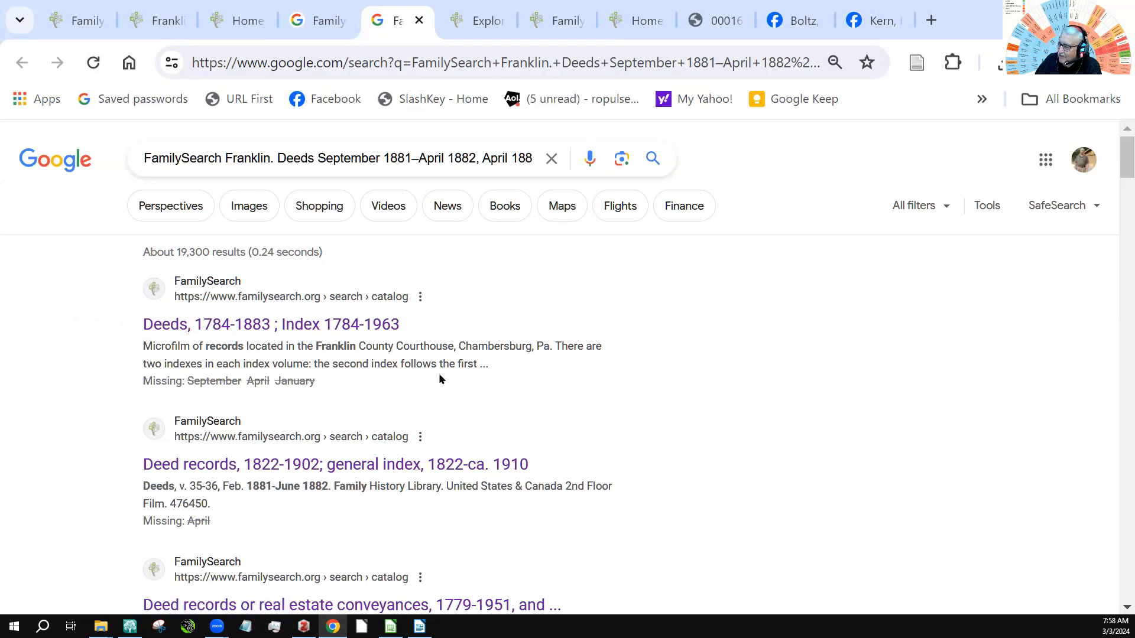
{"action": "scroll", "coordinate": [441, 373], "scroll_direction": "down", "scroll_amount": 2}
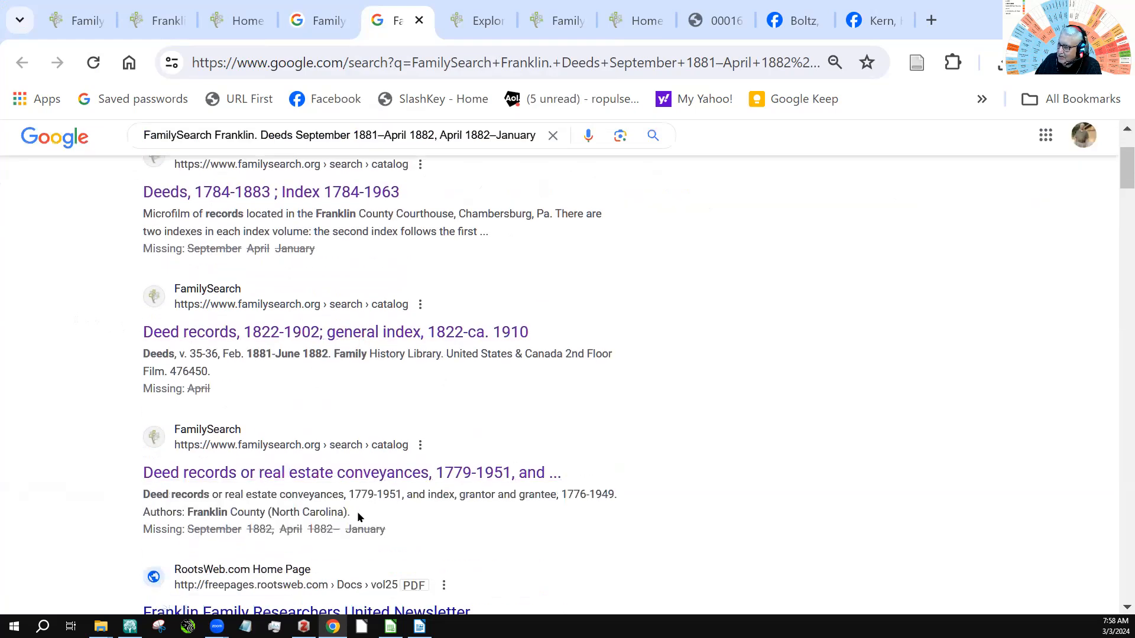
{"action": "scroll", "coordinate": [526, 361], "scroll_direction": "up", "scroll_amount": 2}
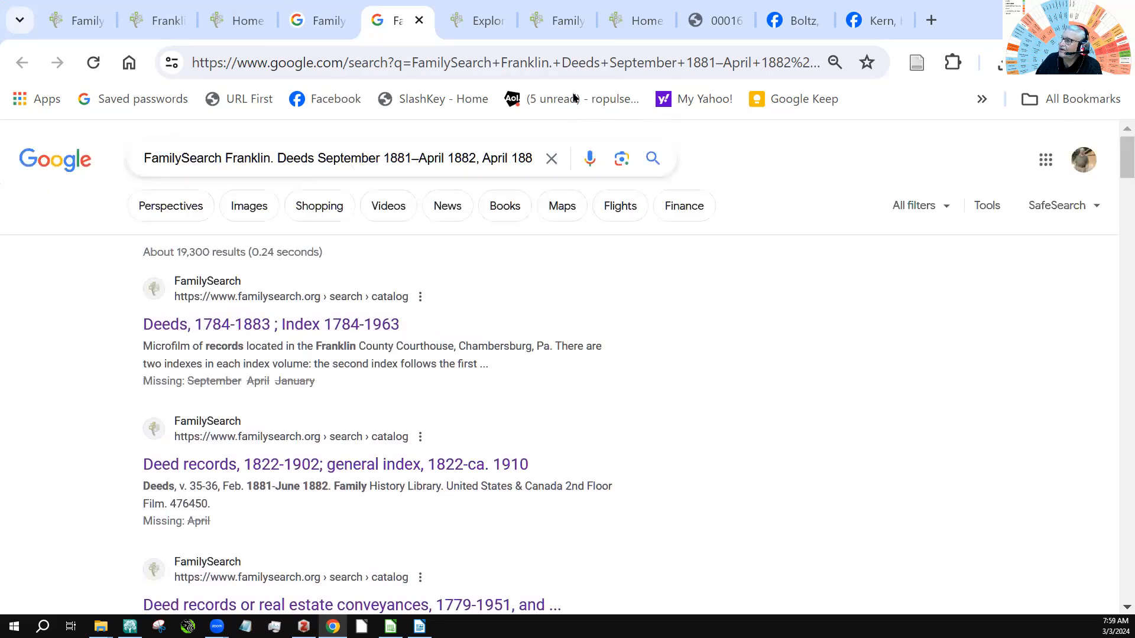
Search the FamilySearch Catalog for the place "United States, Kansas, Franklin".
{"action": "left_click", "coordinate": [469, 21]}
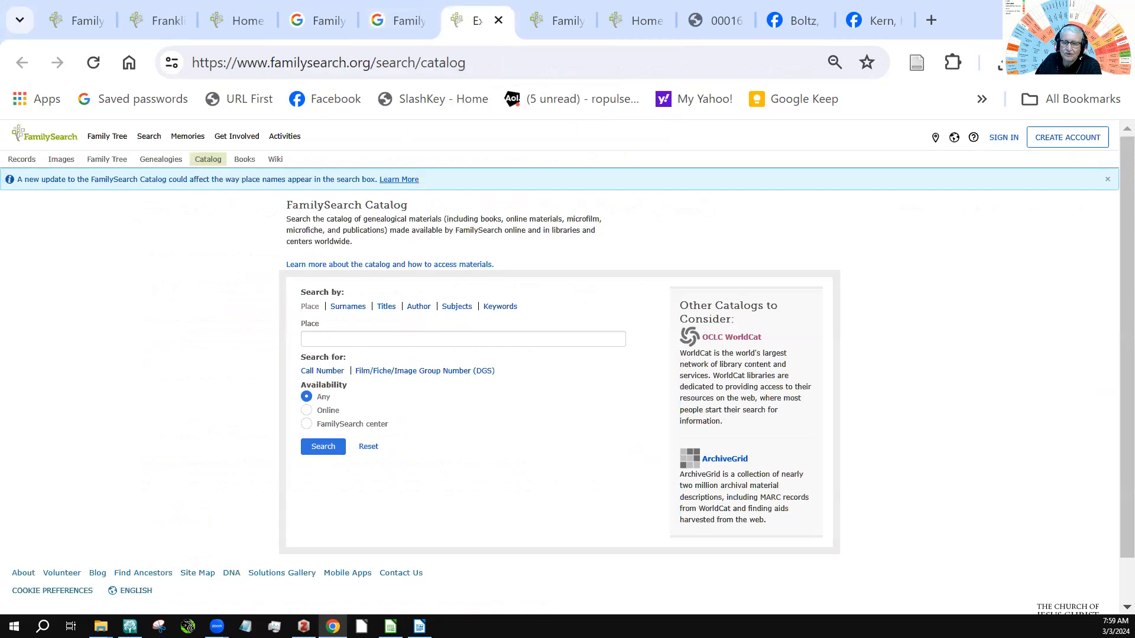
{"action": "key", "text": "alt+Tab"}
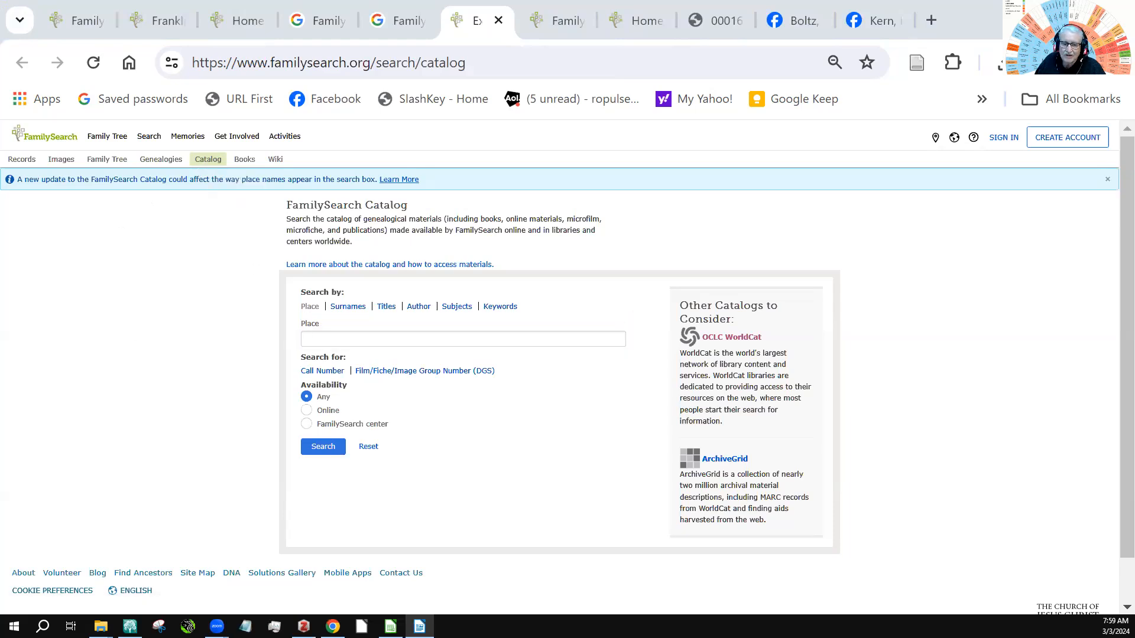
{"action": "left_click", "coordinate": [348, 340]}
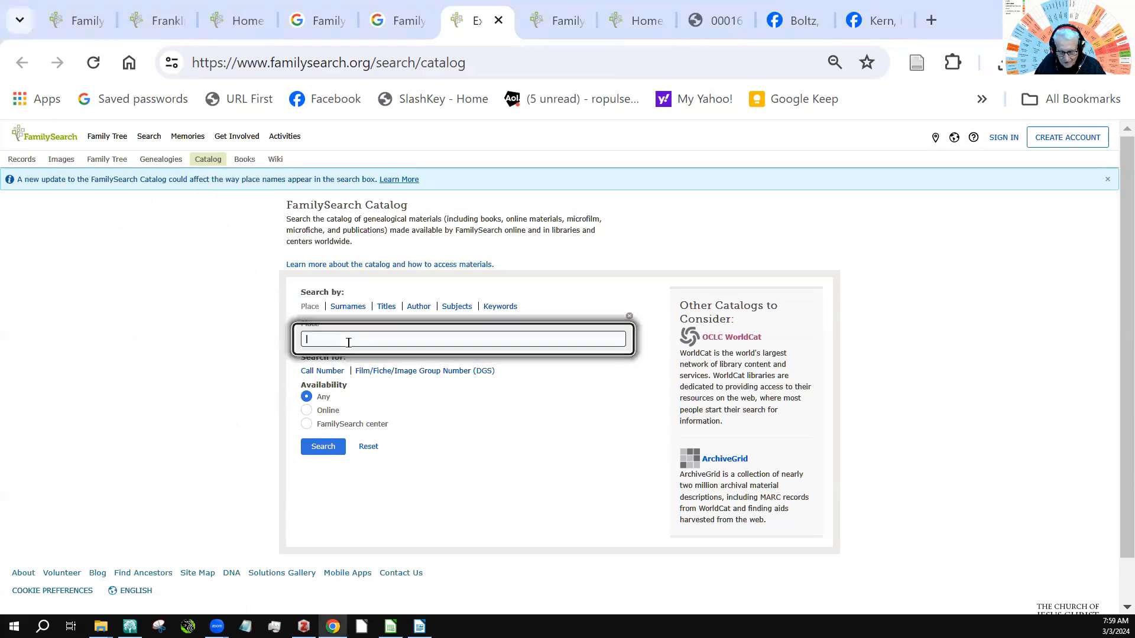
{"action": "type", "text": "United States, Kansas, Franklin"}
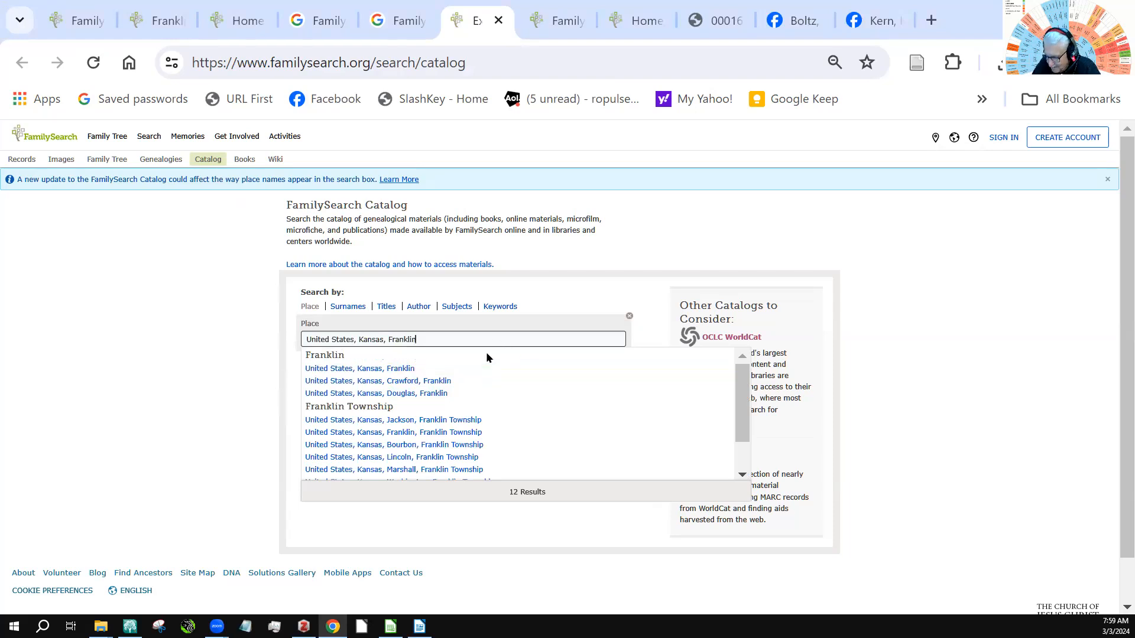
{"action": "key", "text": "Return"}
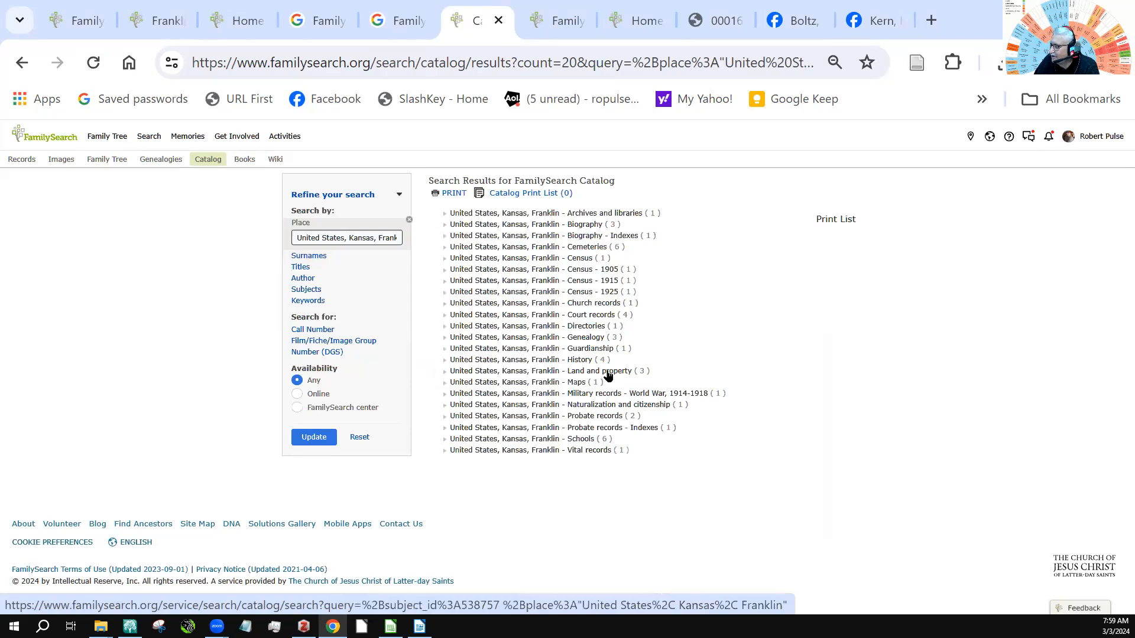
Open "Deed records, 1857-1908; General index, 1857-1901" under Land and property and find 1882 in its film list.
{"action": "left_click", "coordinate": [606, 373]}
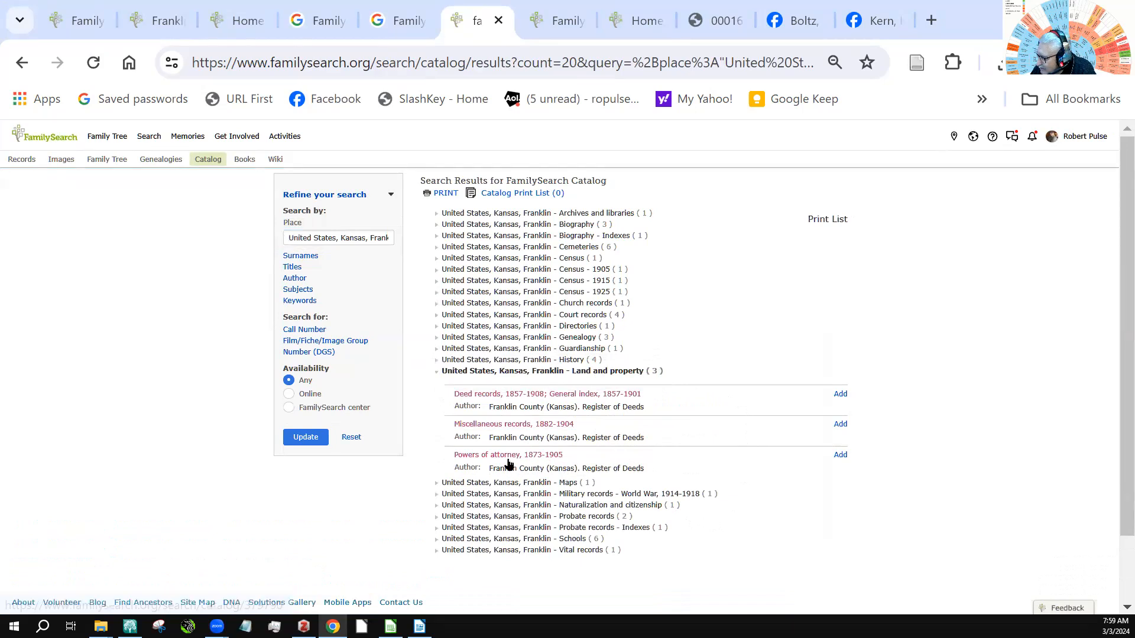
{"action": "left_click", "coordinate": [534, 395]}
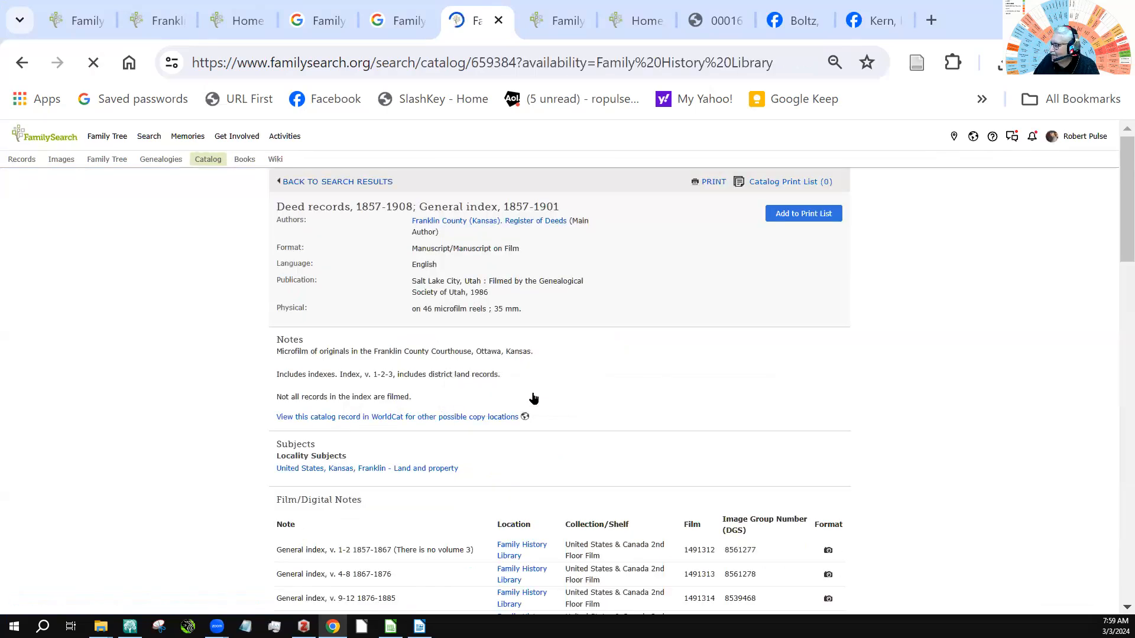
{"action": "scroll", "coordinate": [748, 381], "scroll_direction": "down", "scroll_amount": 10}
{"action": "scroll", "coordinate": [752, 378], "scroll_direction": "down", "scroll_amount": 1}
{"action": "key", "text": "ctrl+f"}
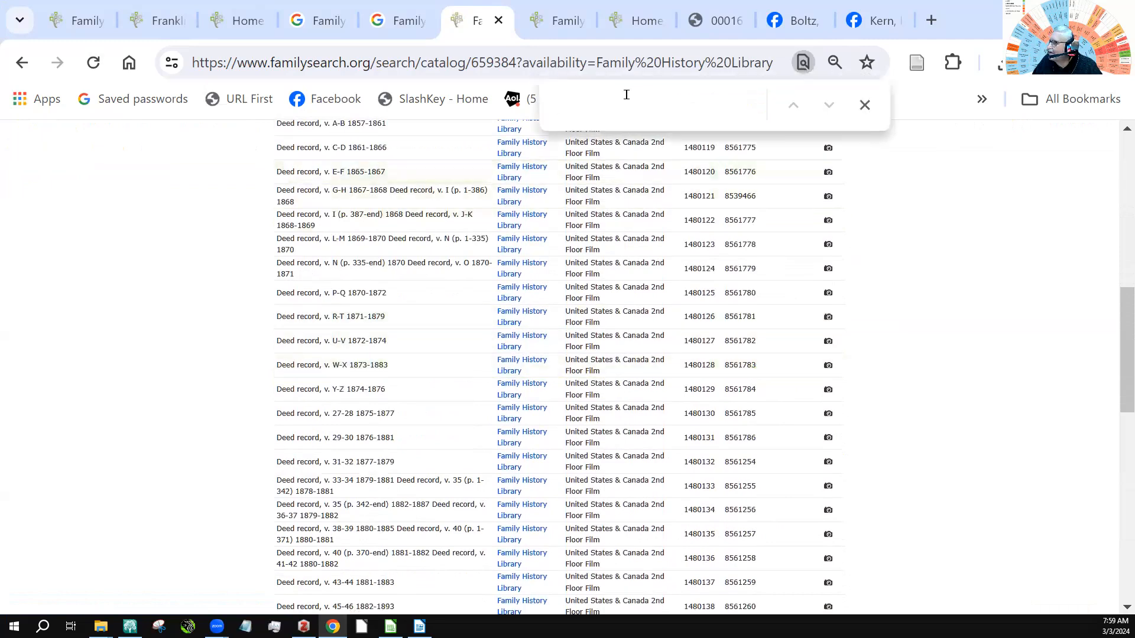
{"action": "type", "text": "1"}
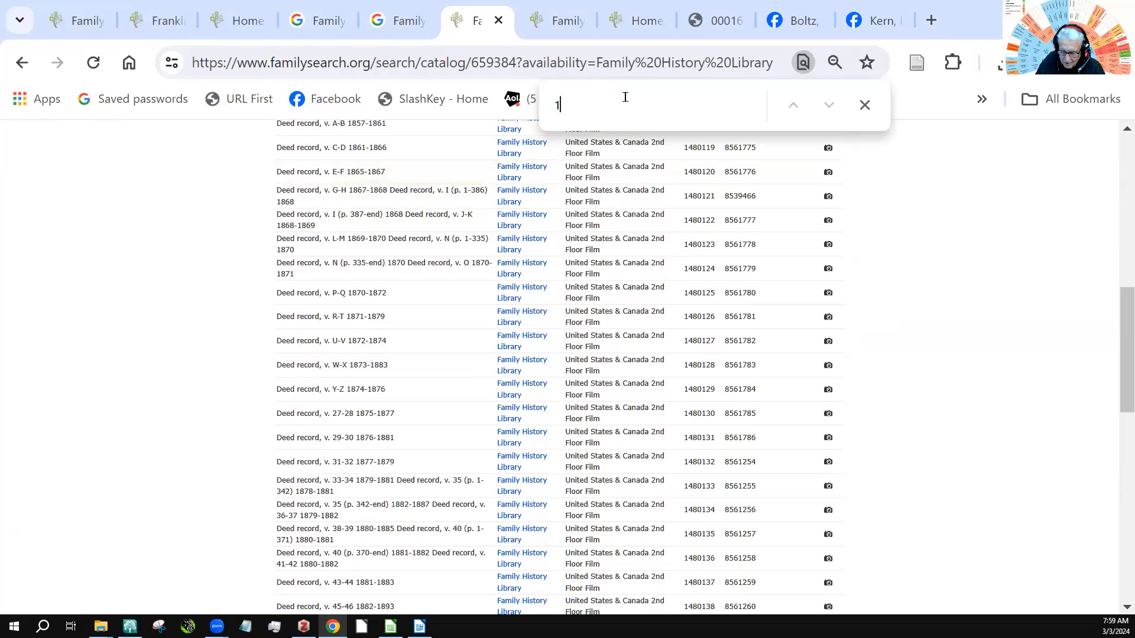
{"action": "type", "text": "882"}
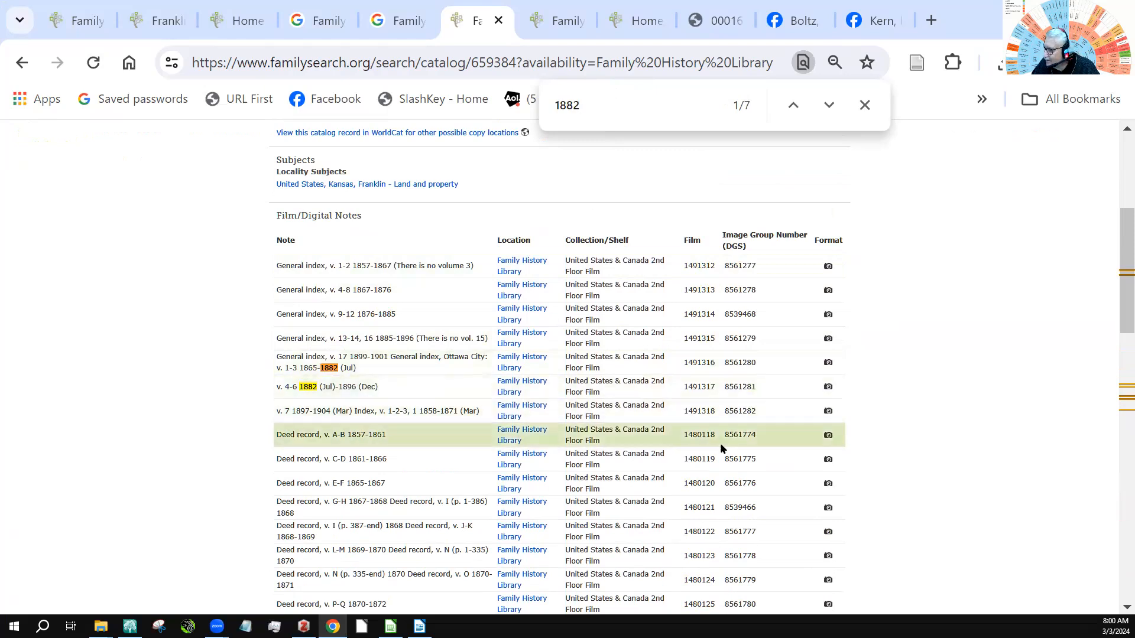
{"action": "scroll", "coordinate": [720, 444], "scroll_direction": "down", "scroll_amount": 3}
{"action": "scroll", "coordinate": [721, 445], "scroll_direction": "down", "scroll_amount": 5}
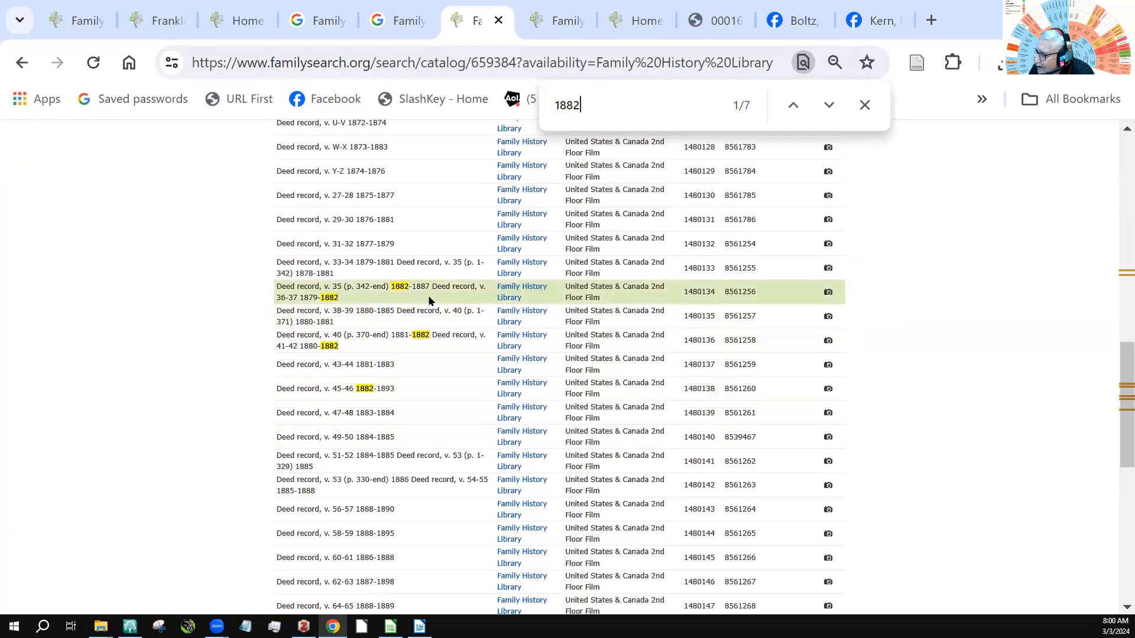
Open film 1480134 for Deed record v. 35-37, view image 17, and return to the film list.
{"action": "left_click", "coordinate": [828, 294]}
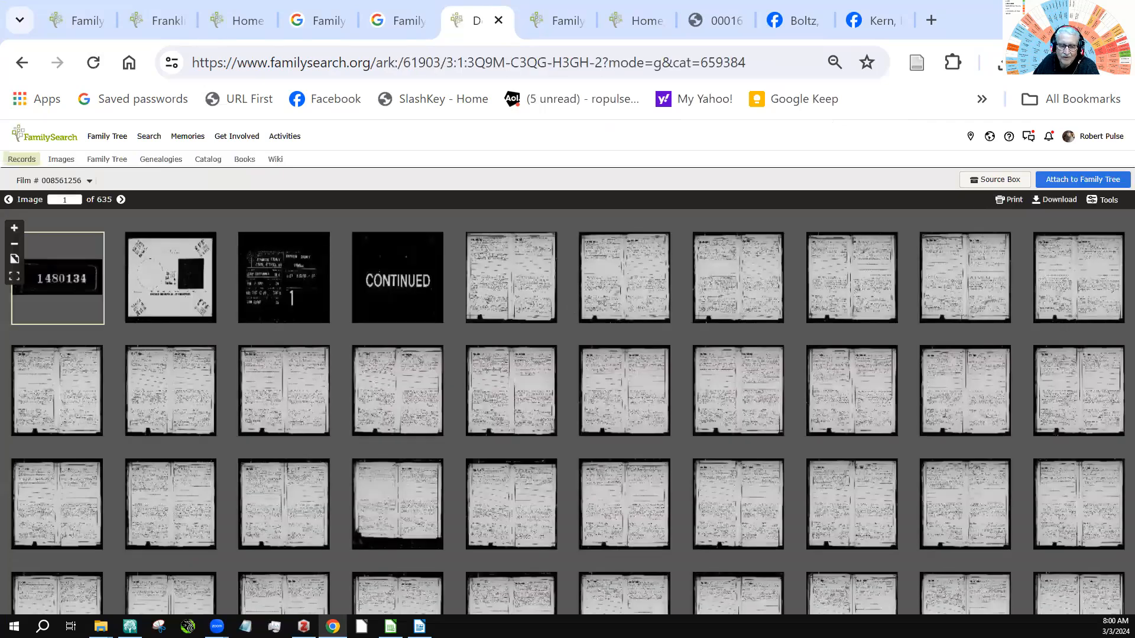
{"action": "left_click", "coordinate": [747, 416]}
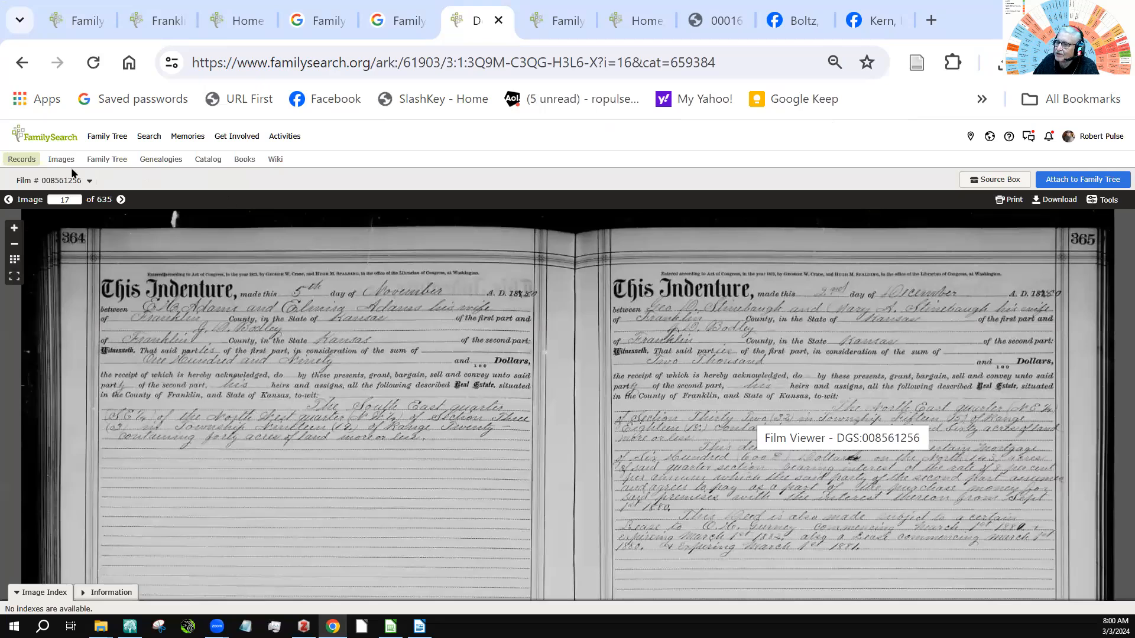
{"action": "left_click", "coordinate": [21, 64]}
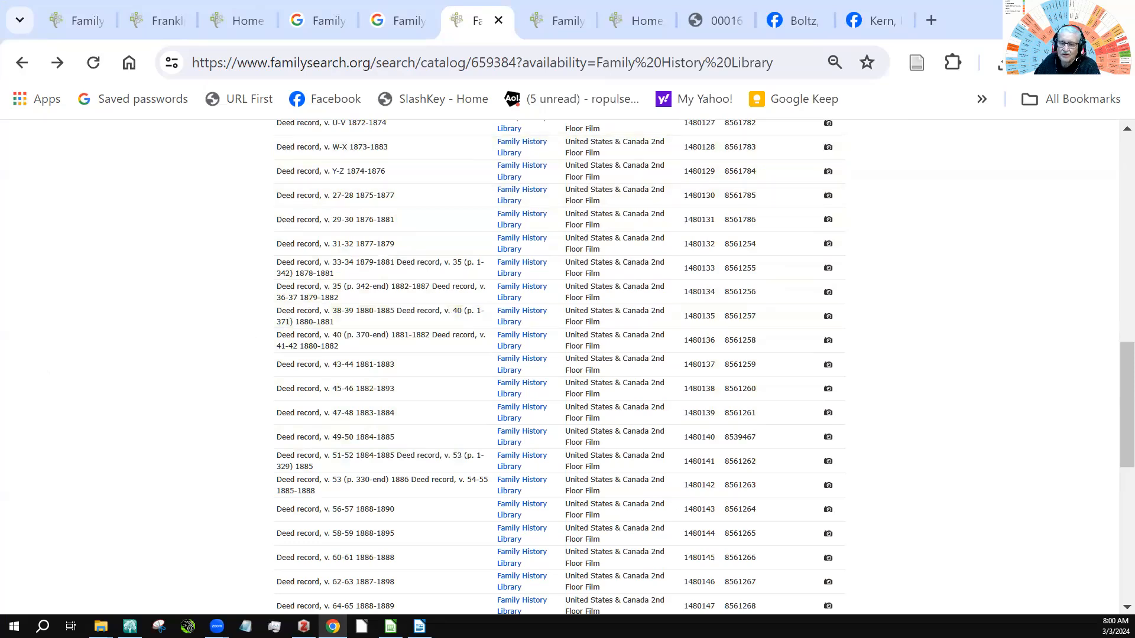
Switch to RootsMagic and locate the 19 Jan 1882 Misc fact in the ancestor's fact list.
{"action": "key", "text": "alt+Tab"}
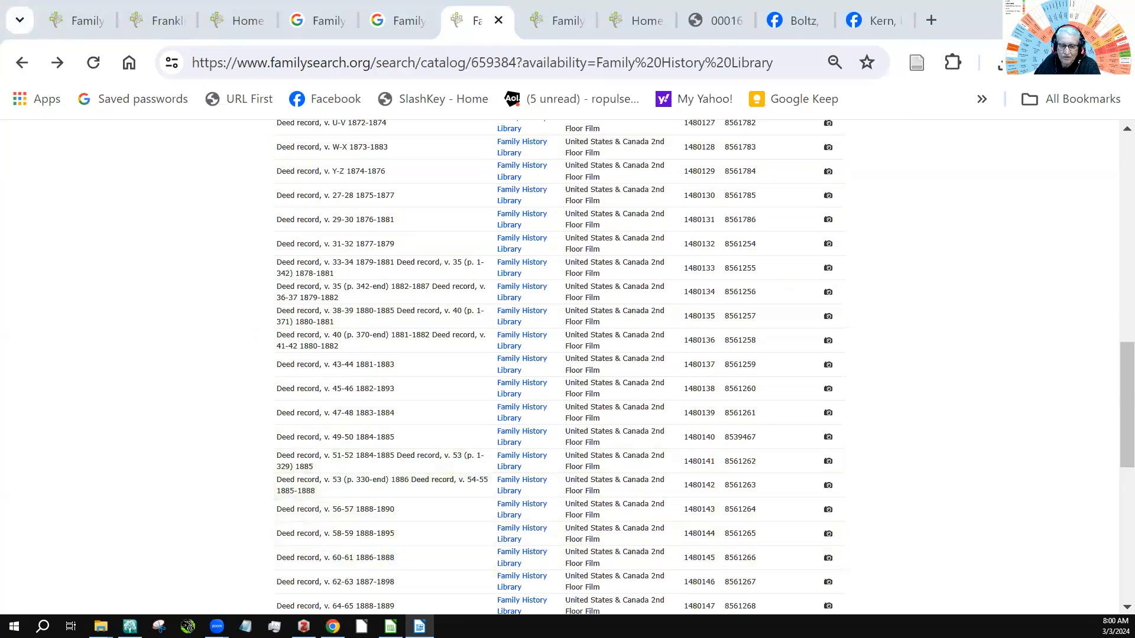
{"action": "key", "text": "alt+Tab"}
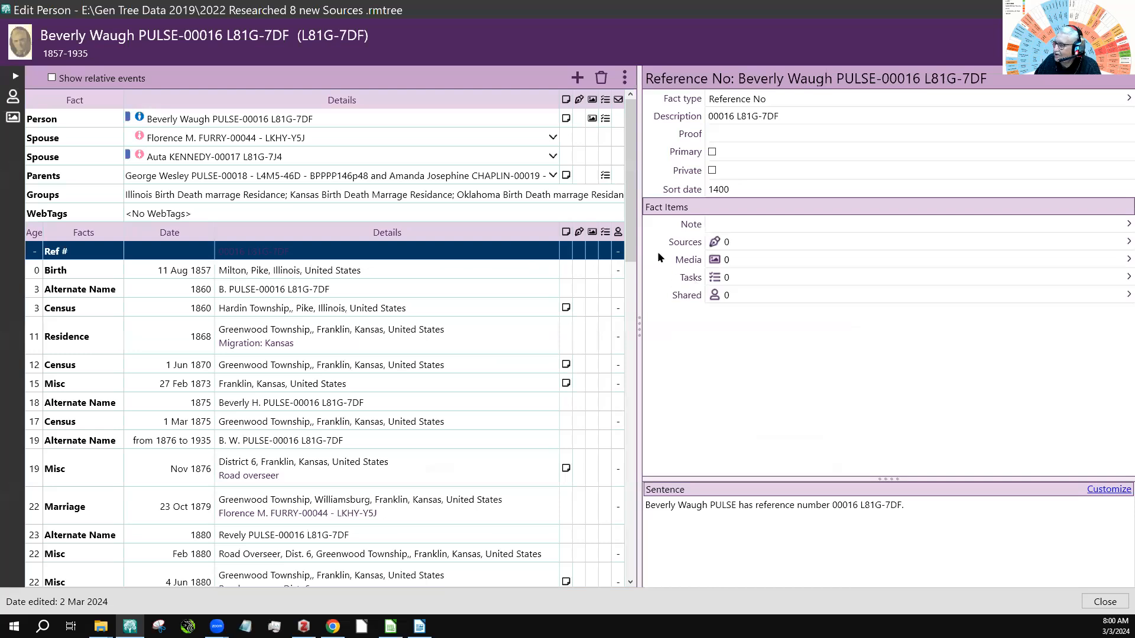
{"action": "left_click_drag", "start_coordinate": [632, 152], "coordinate": [631, 256]}
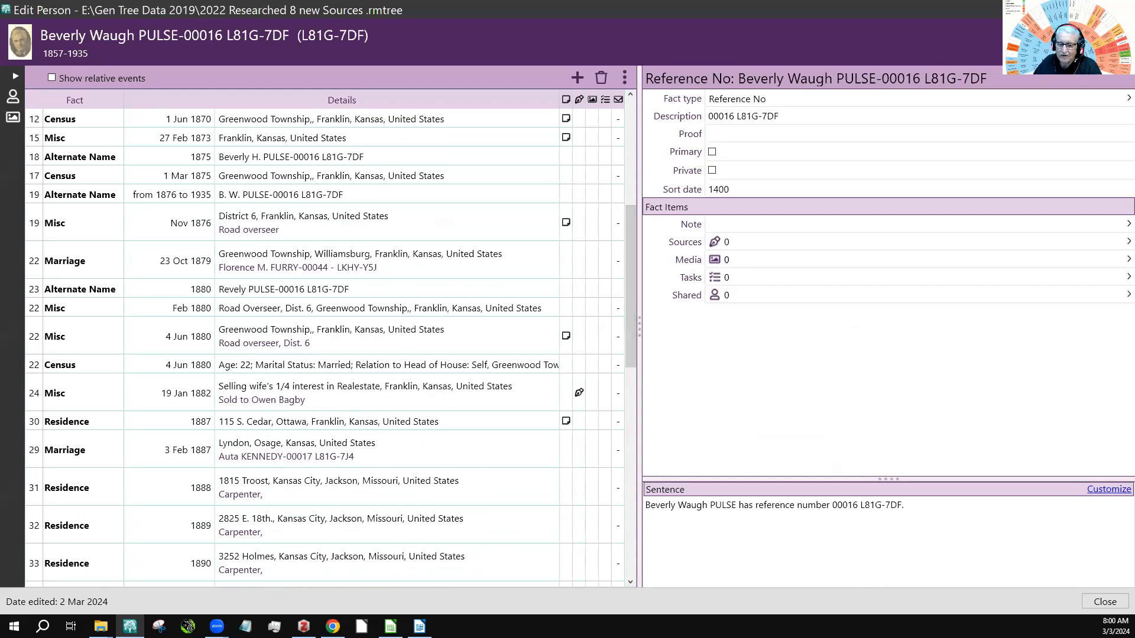
Switch to Chrome, go back to the Franklin deed image page, and select its full web address.
{"action": "left_click", "coordinate": [333, 627]}
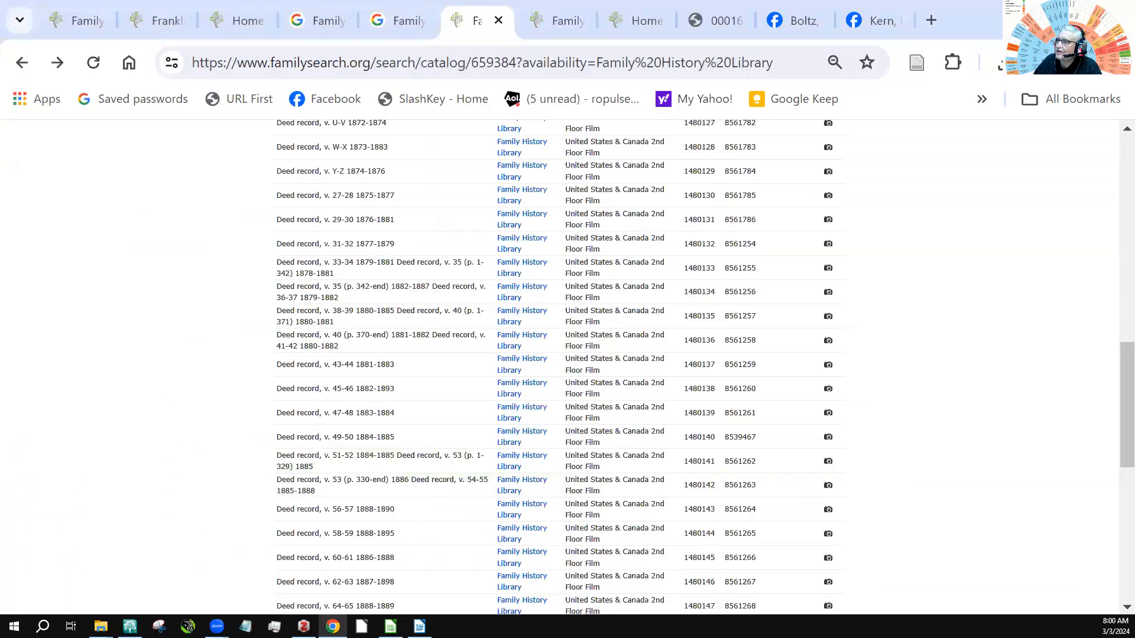
{"action": "left_click", "coordinate": [163, 23]}
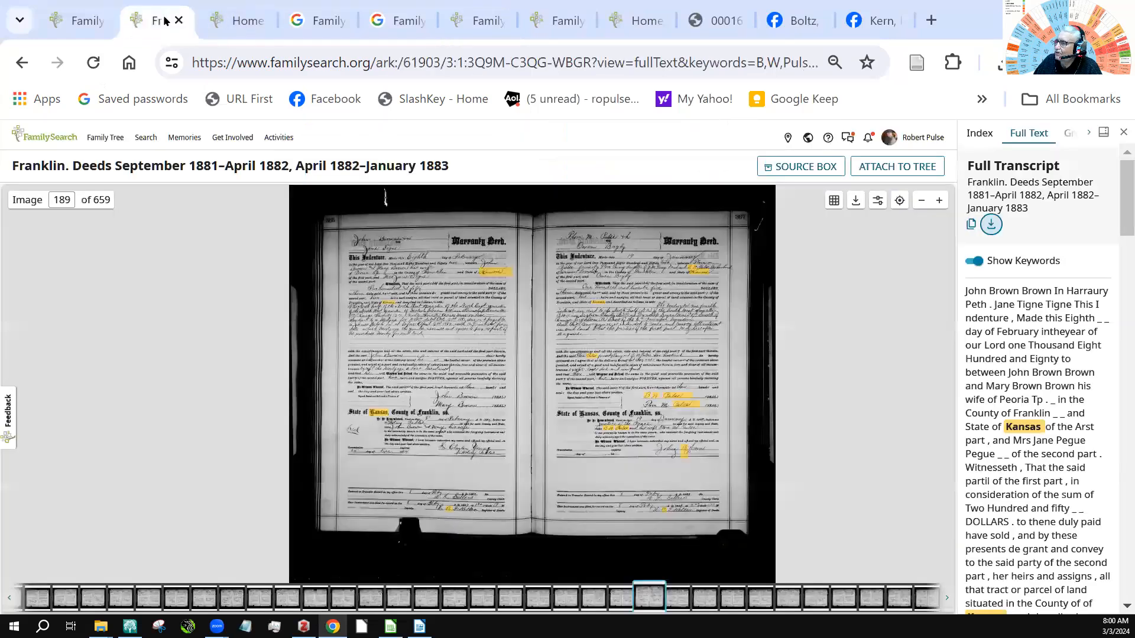
{"action": "left_click", "coordinate": [727, 61]}
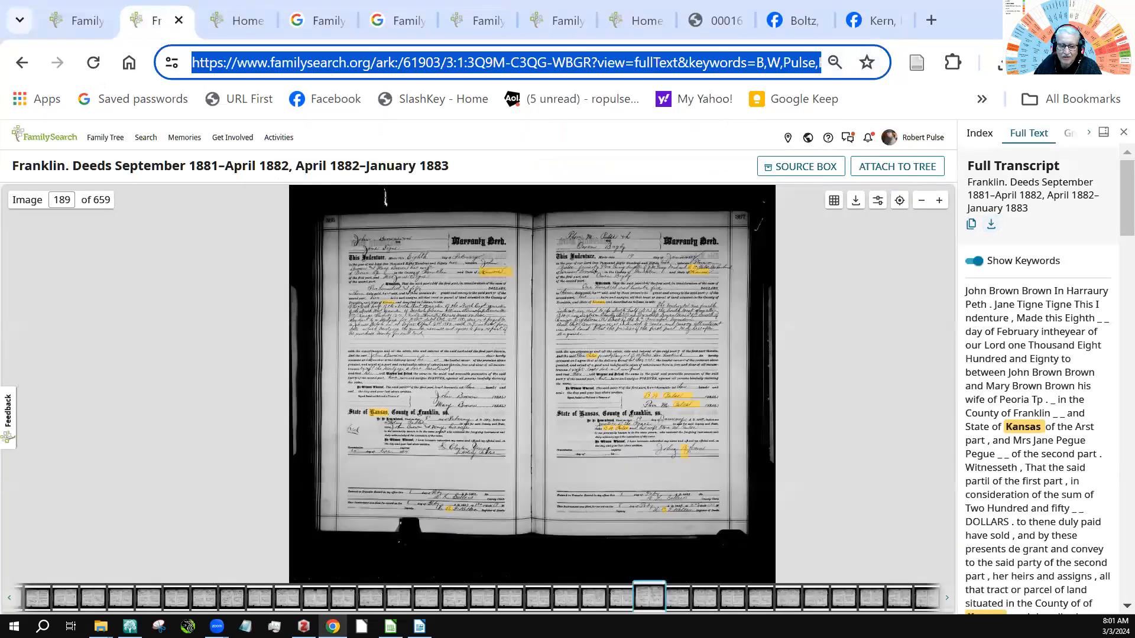
Switch to RootsMagic and open the details of the 19 Jan 1882 Misc fact about the real estate sale.
{"action": "key", "text": "alt+Tab"}
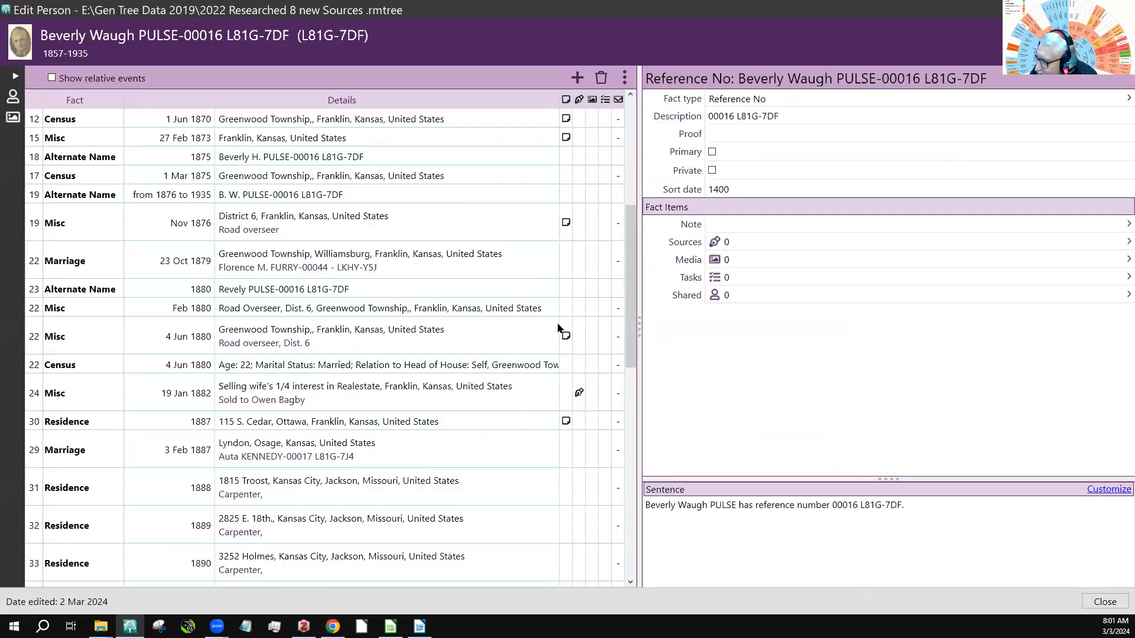
{"action": "left_click", "coordinate": [292, 400]}
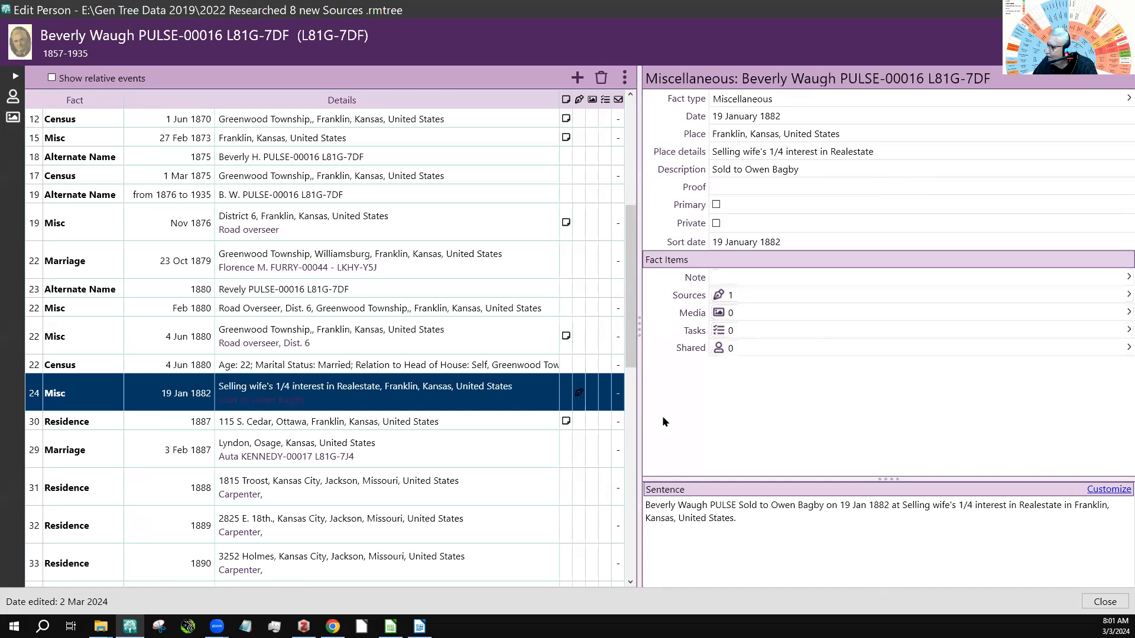
Open the fact's Kansas, Franklin Deeds - familySearch citation and review its master source, text and media, and citation detail fields.
{"action": "left_click", "coordinate": [720, 296]}
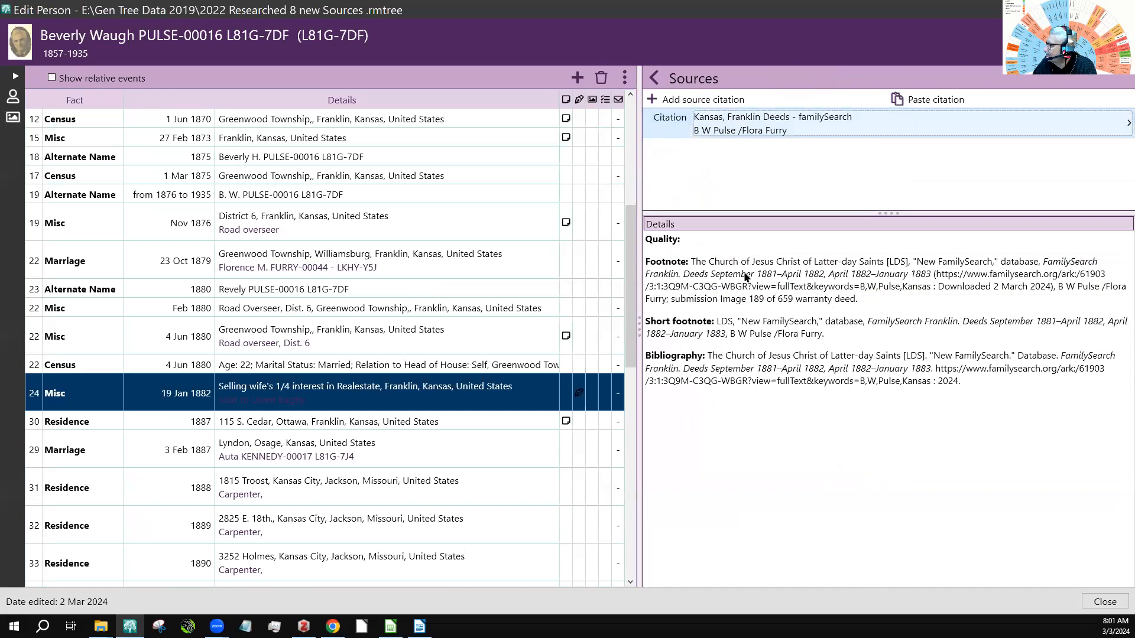
{"action": "left_click", "coordinate": [743, 117]}
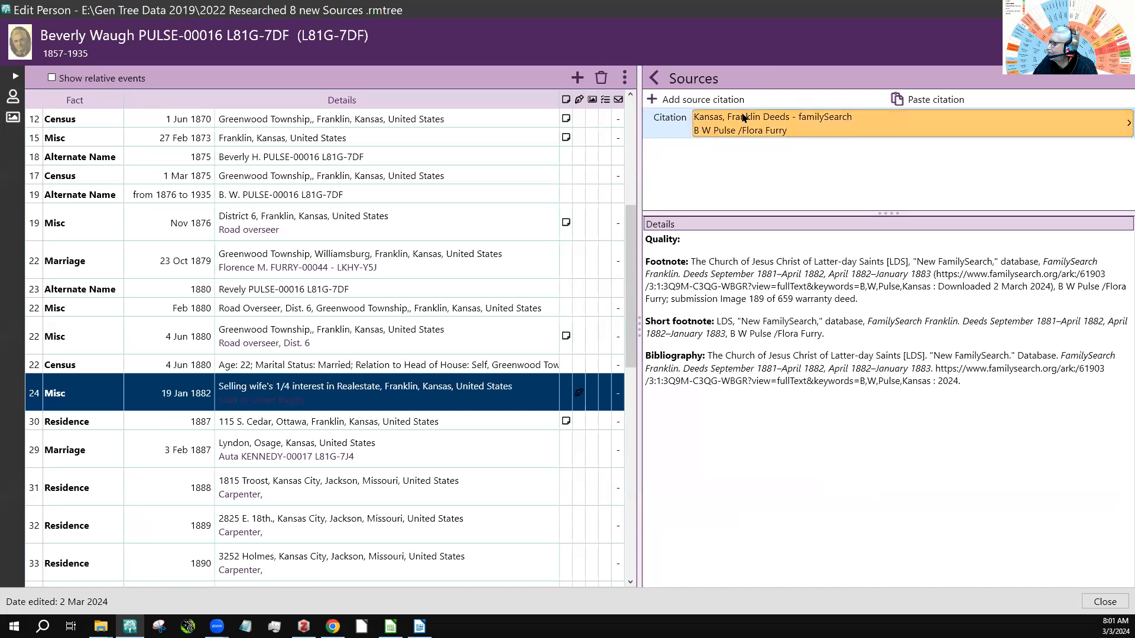
{"action": "left_click", "coordinate": [765, 105]}
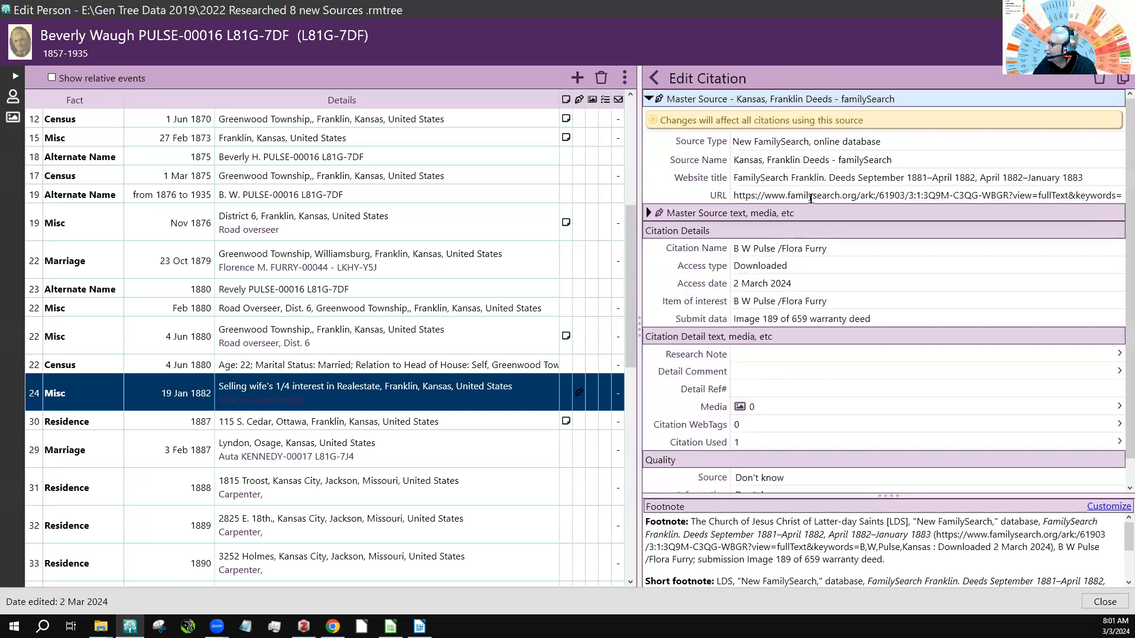
{"action": "left_click", "coordinate": [772, 212]}
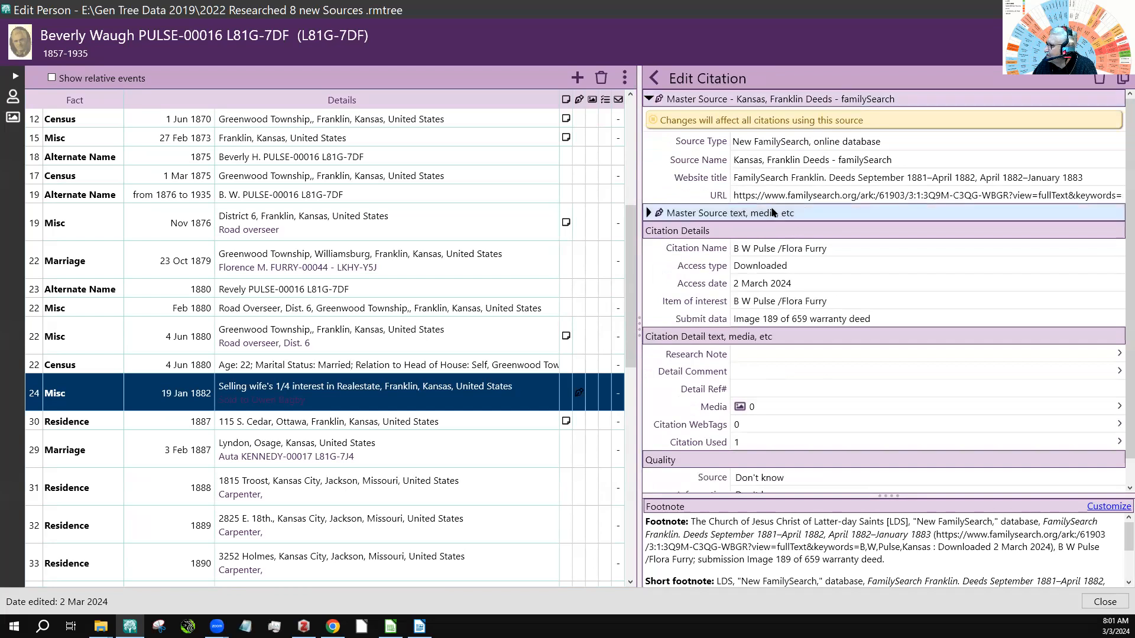
{"action": "left_click", "coordinate": [772, 212]}
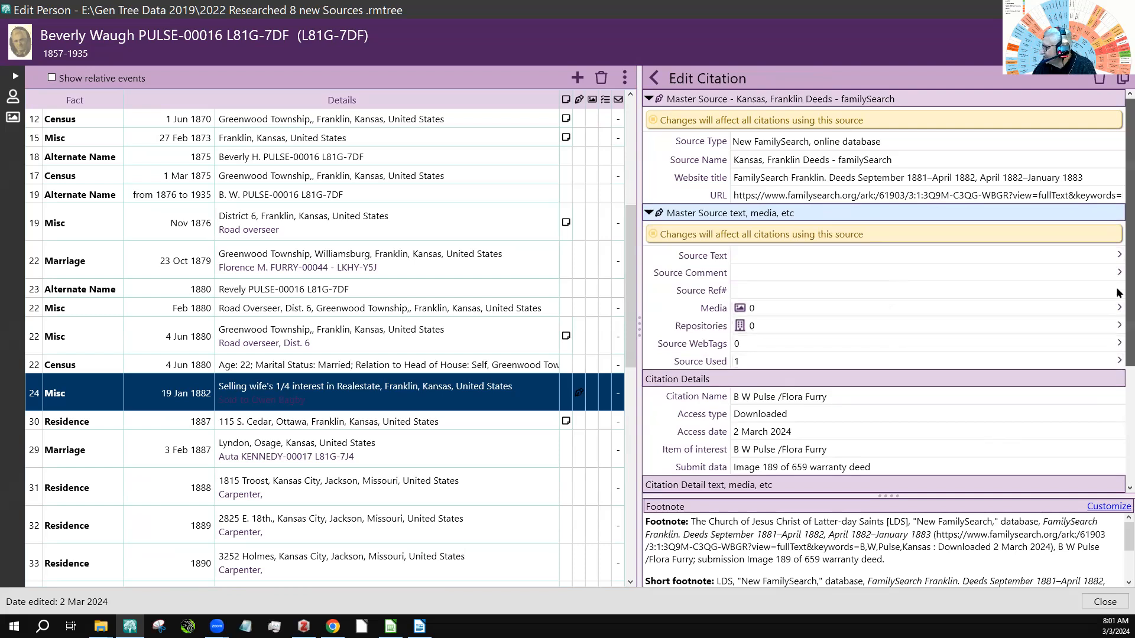
{"action": "scroll", "coordinate": [1119, 292], "scroll_direction": "down", "scroll_amount": 3}
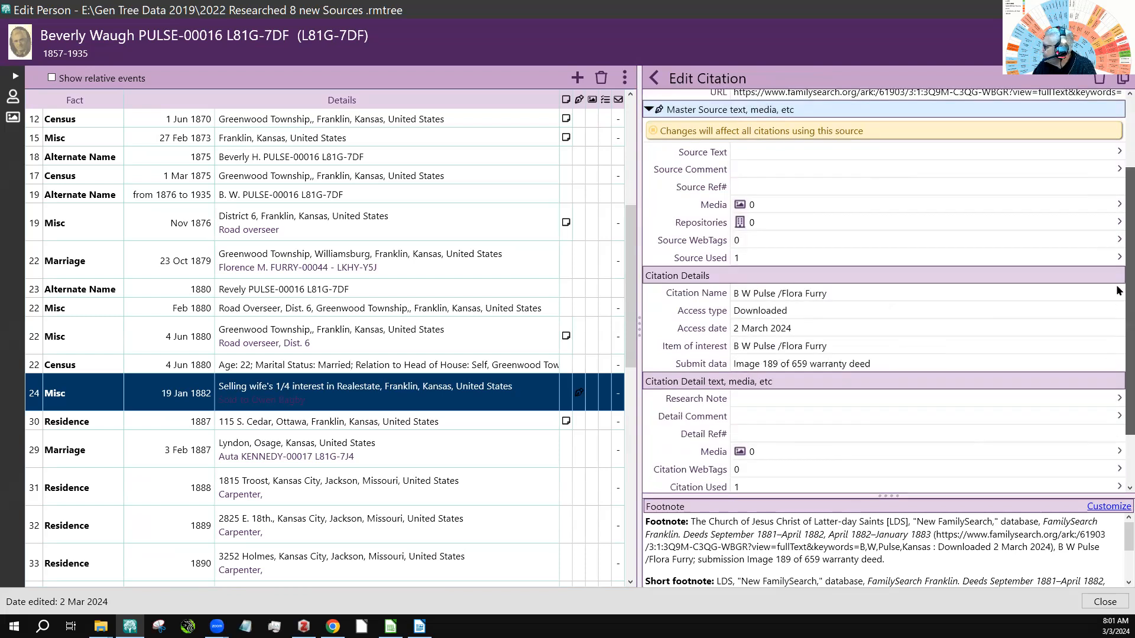
{"action": "scroll", "coordinate": [1117, 362], "scroll_direction": "down", "scroll_amount": 2}
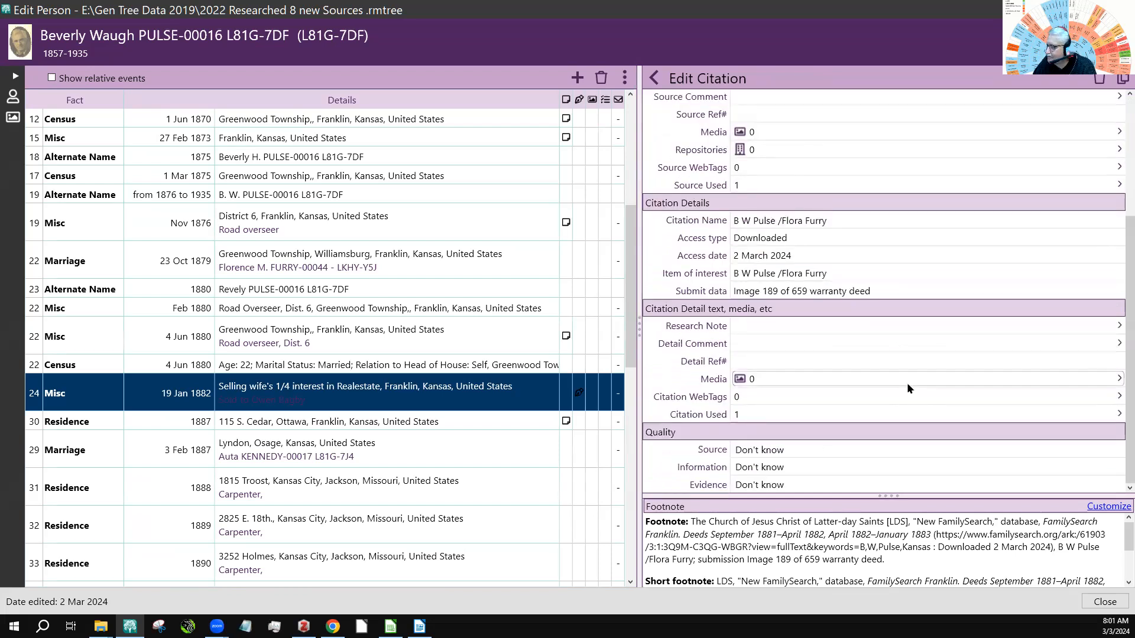
Return to the 19 Jan 1882 Misc fact's sources and copy the full footnote text of the Franklin deeds citation.
{"action": "left_click", "coordinate": [461, 396]}
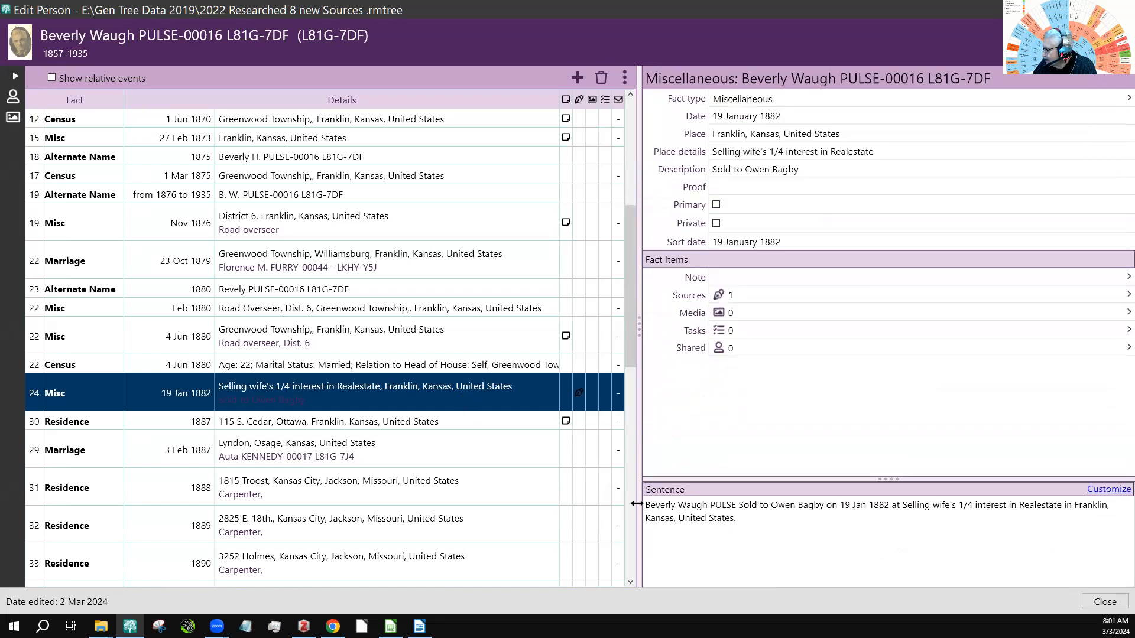
{"action": "left_click", "coordinate": [718, 294]}
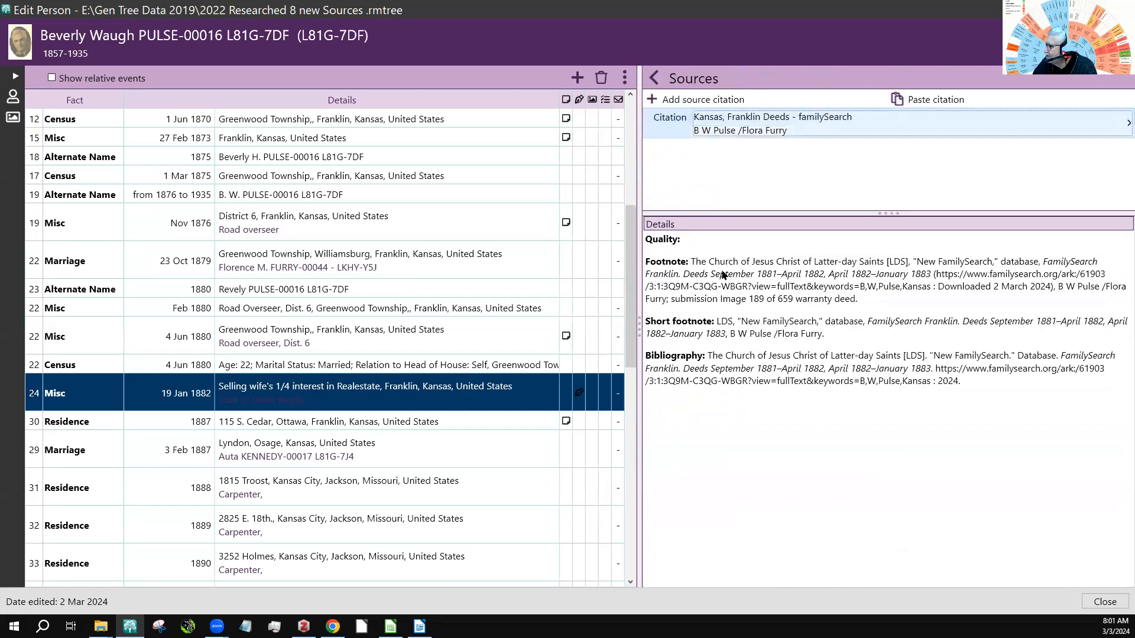
{"action": "left_click_drag", "start_coordinate": [872, 303], "coordinate": [696, 263]}
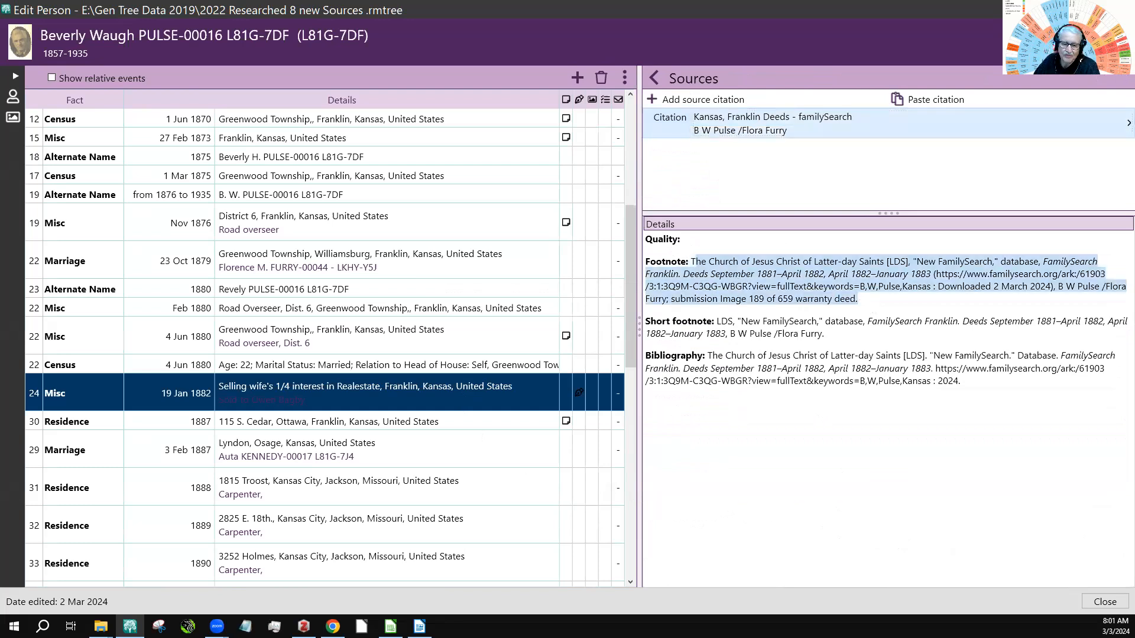
Switch to Chrome, start attaching deed image 189 to the tree, and paste the copied footnote as the source title.
{"action": "key", "text": "alt+Tab"}
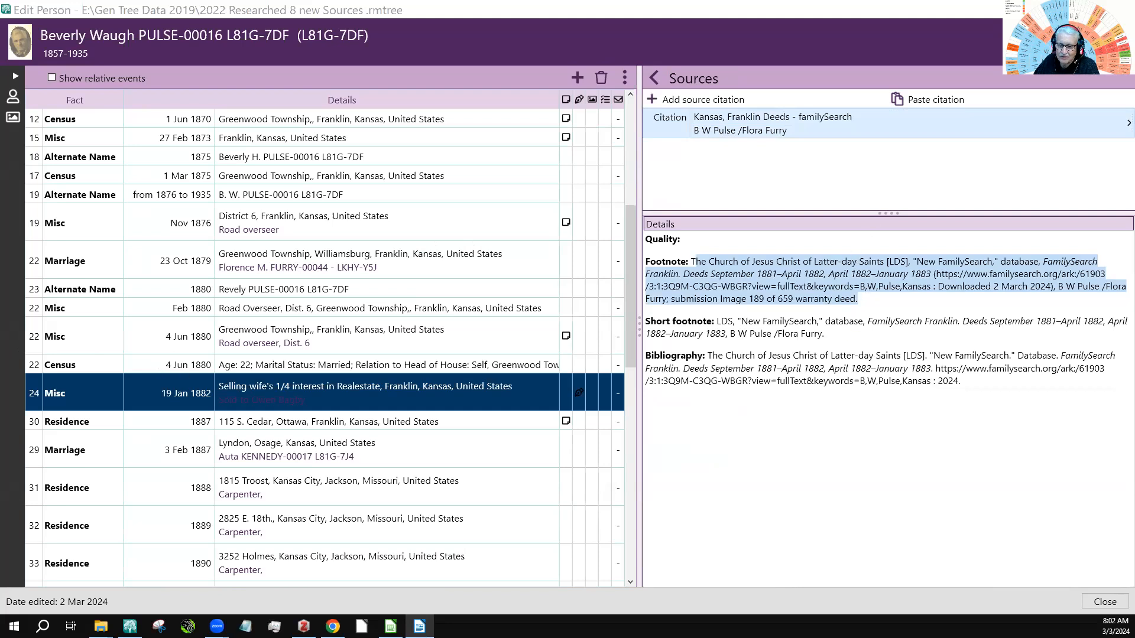
{"action": "left_click", "coordinate": [332, 627]}
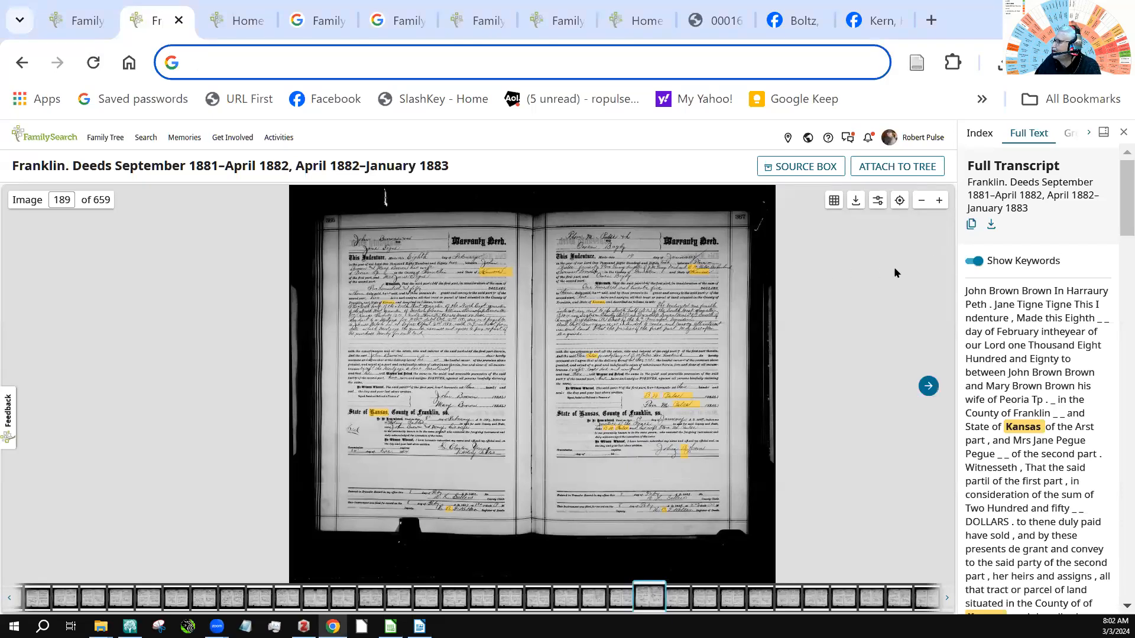
{"action": "left_click", "coordinate": [898, 167]}
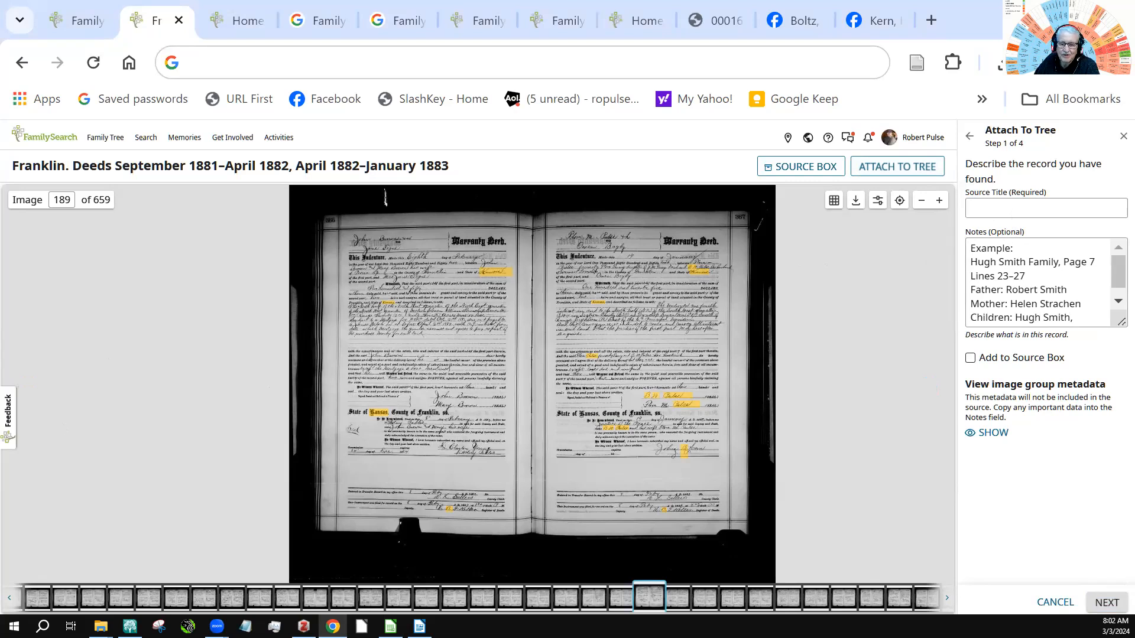
{"action": "key", "text": "alt+Tab"}
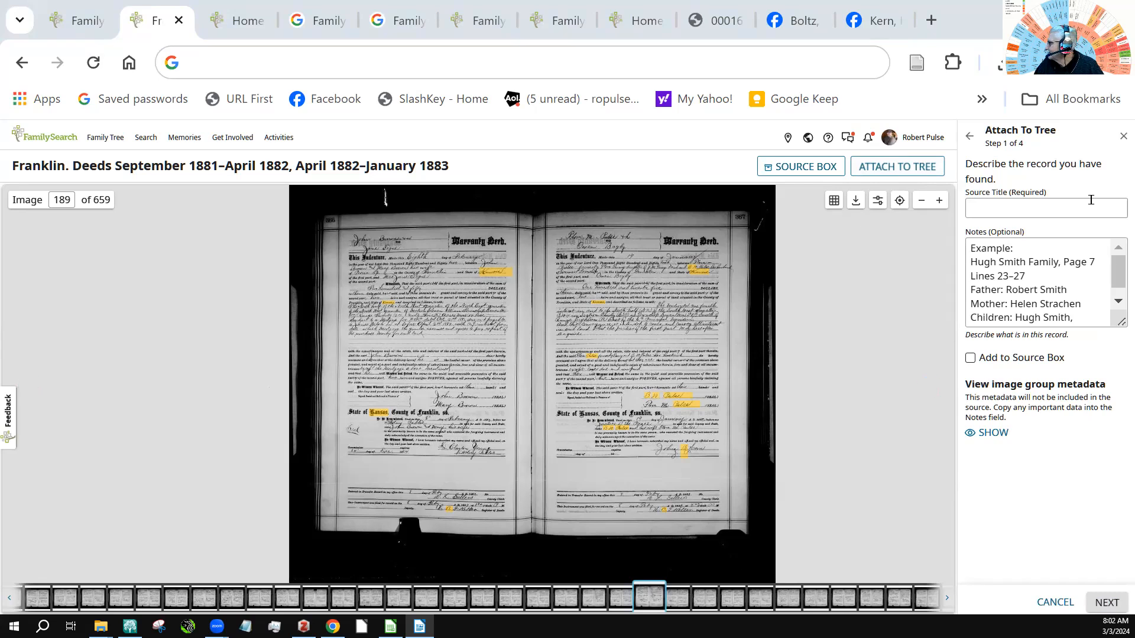
{"action": "left_click", "coordinate": [995, 208]}
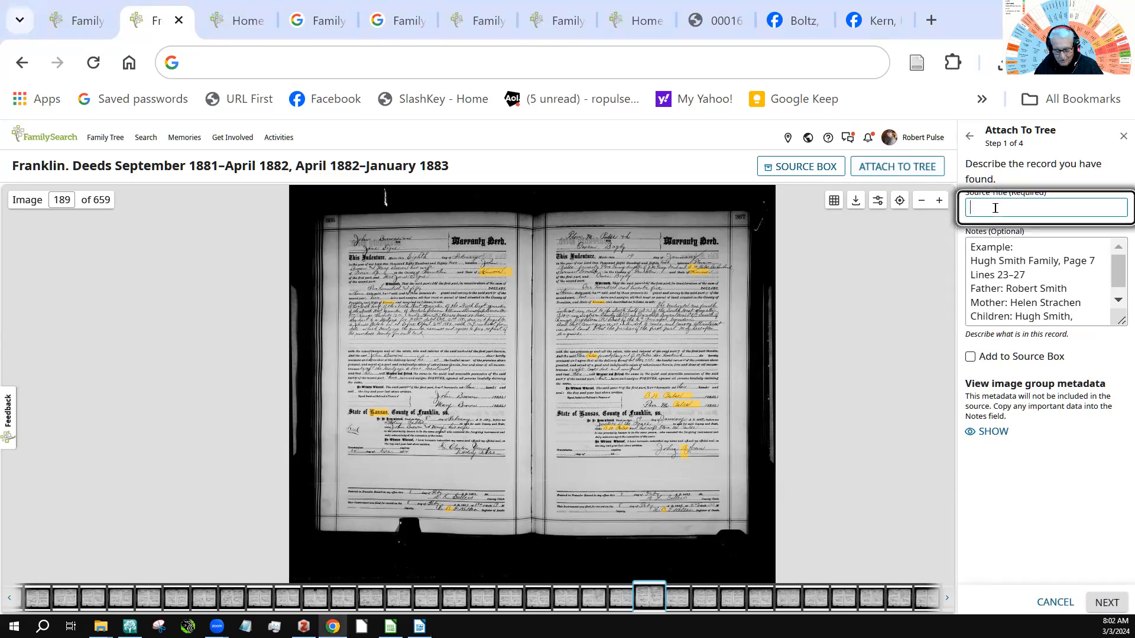
{"action": "key", "text": "ctrl+v"}
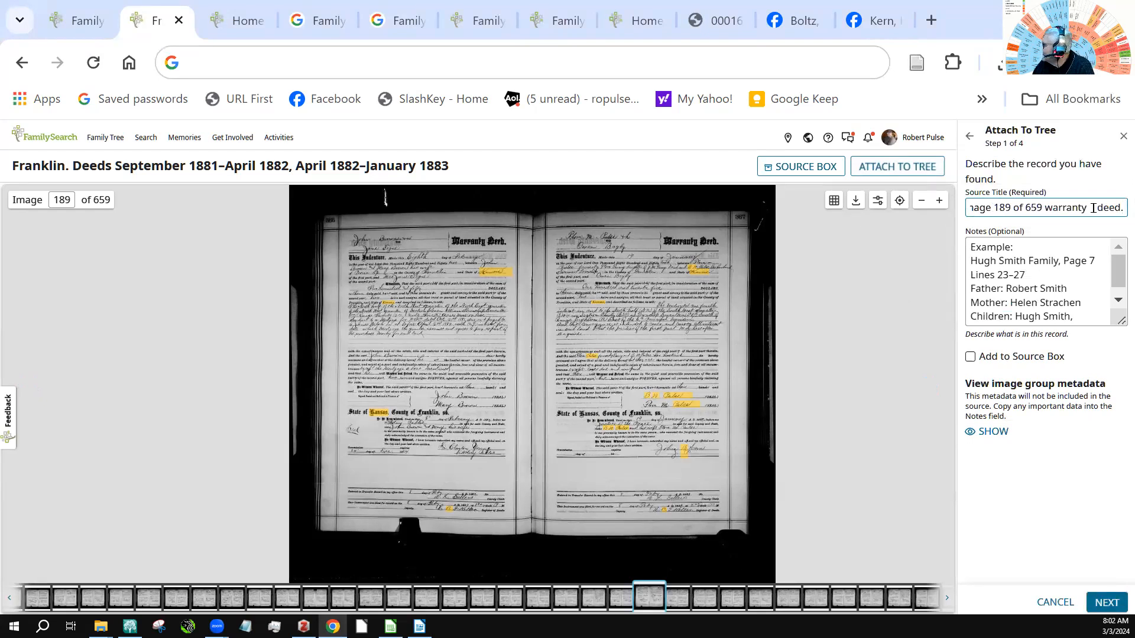
Choose the ancestor from the recently viewed people as the person receiving the source and proceed to the family member selection.
{"action": "left_click", "coordinate": [1107, 601]}
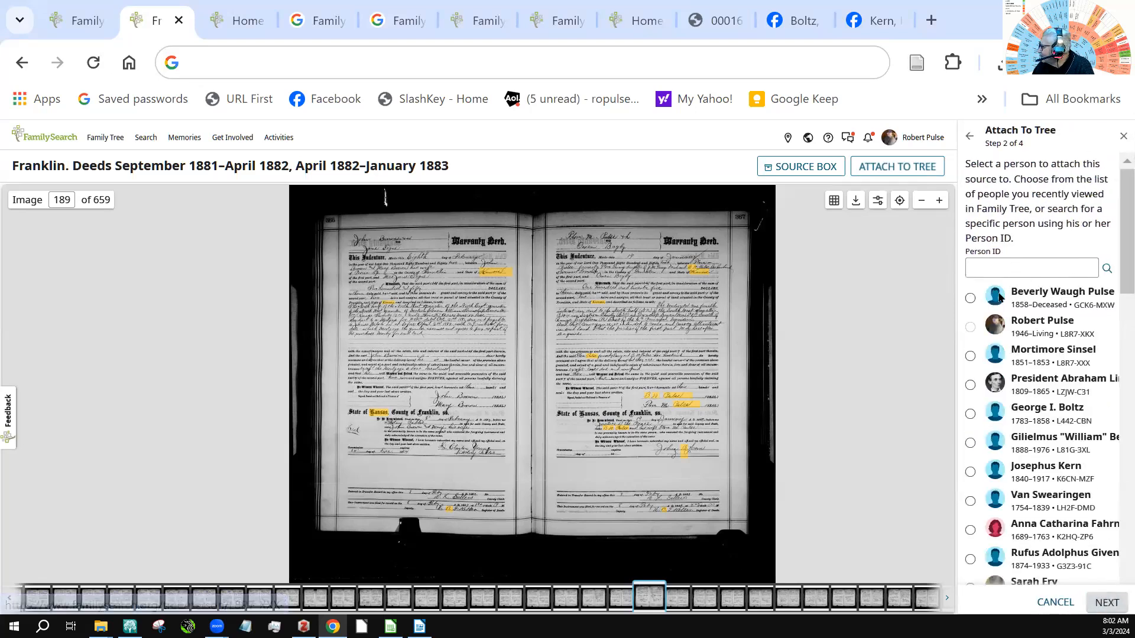
{"action": "left_click", "coordinate": [969, 298]}
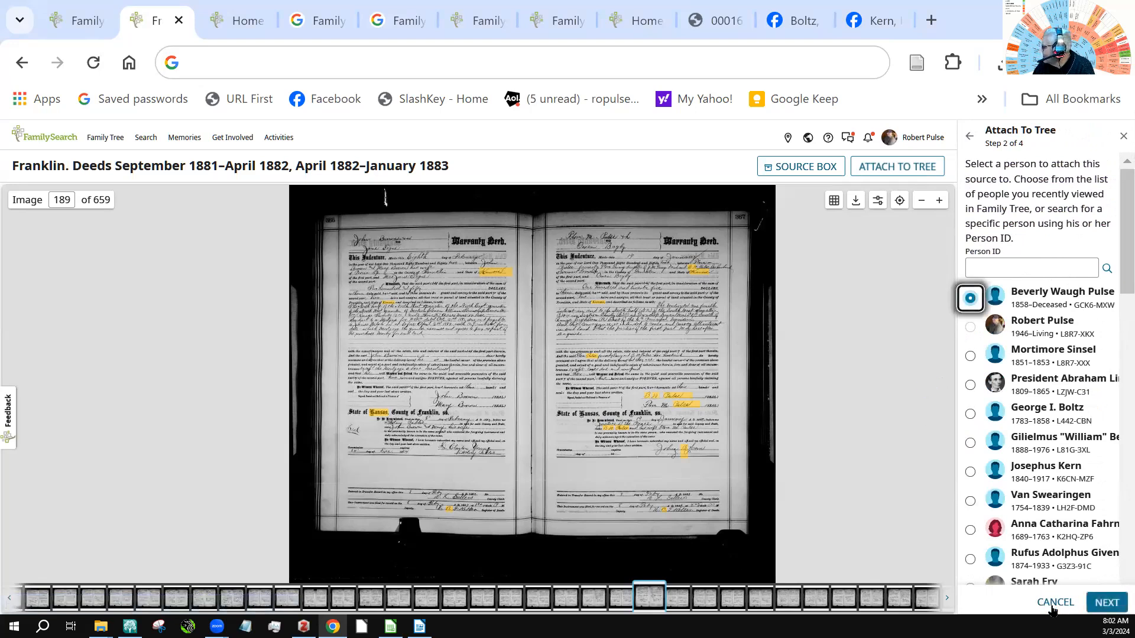
{"action": "left_click", "coordinate": [1114, 603]}
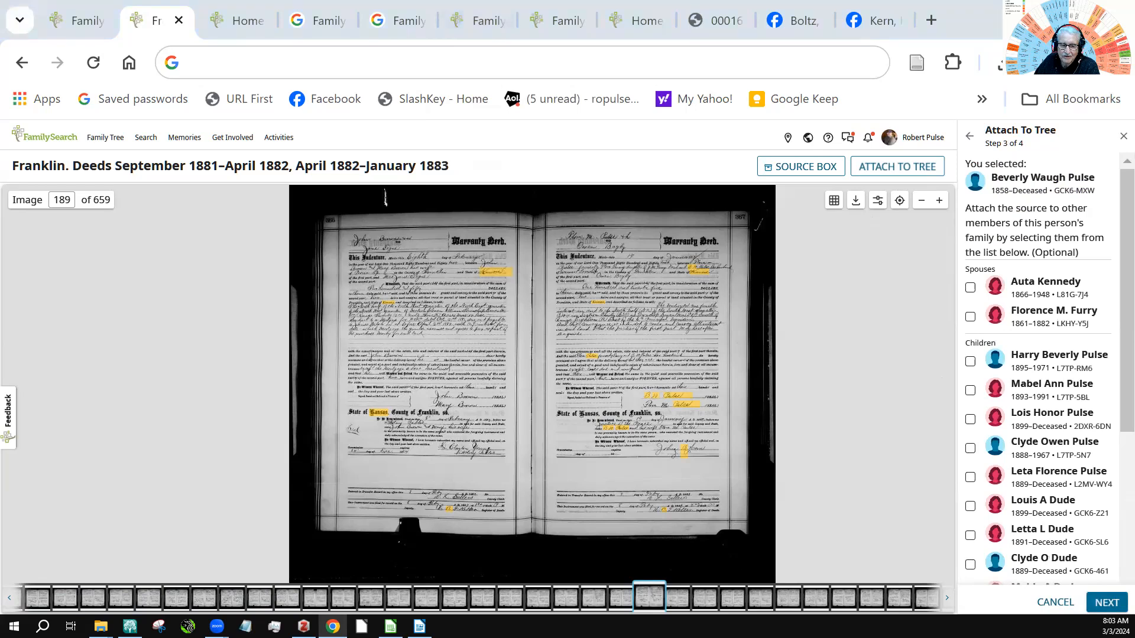
Switch to RootsMagic, close the ancestor's edit window, open the file Composite 9 2023 02 27 .rmtree, and maximize its window.
{"action": "key", "text": "alt+Tab"}
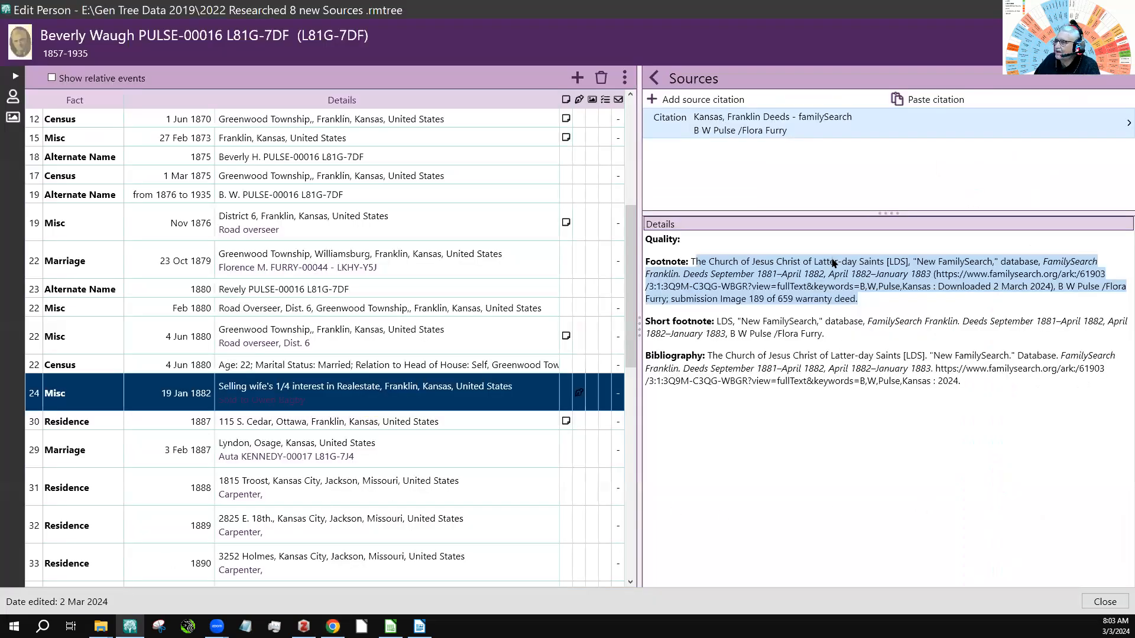
{"action": "left_click", "coordinate": [1104, 601]}
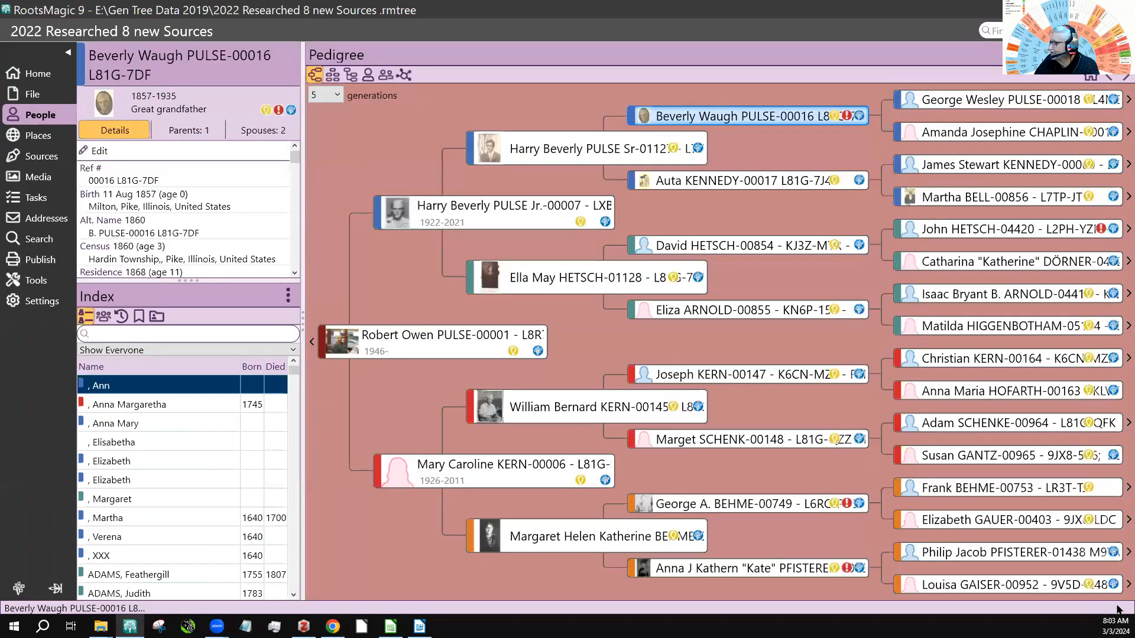
{"action": "left_click", "coordinate": [38, 75]}
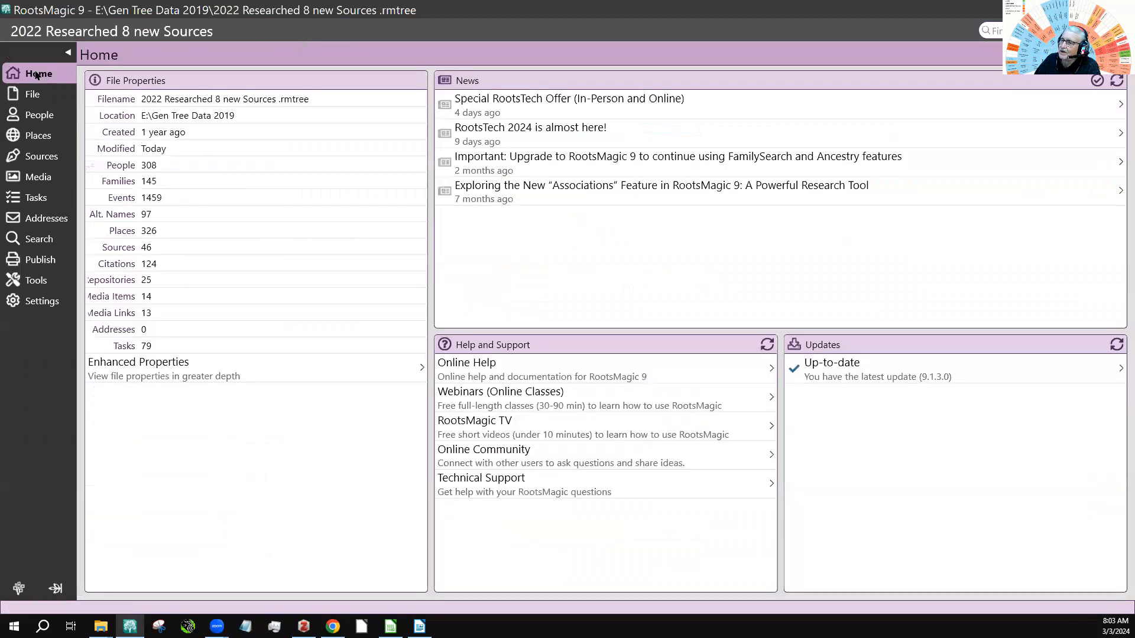
{"action": "left_click", "coordinate": [35, 95]}
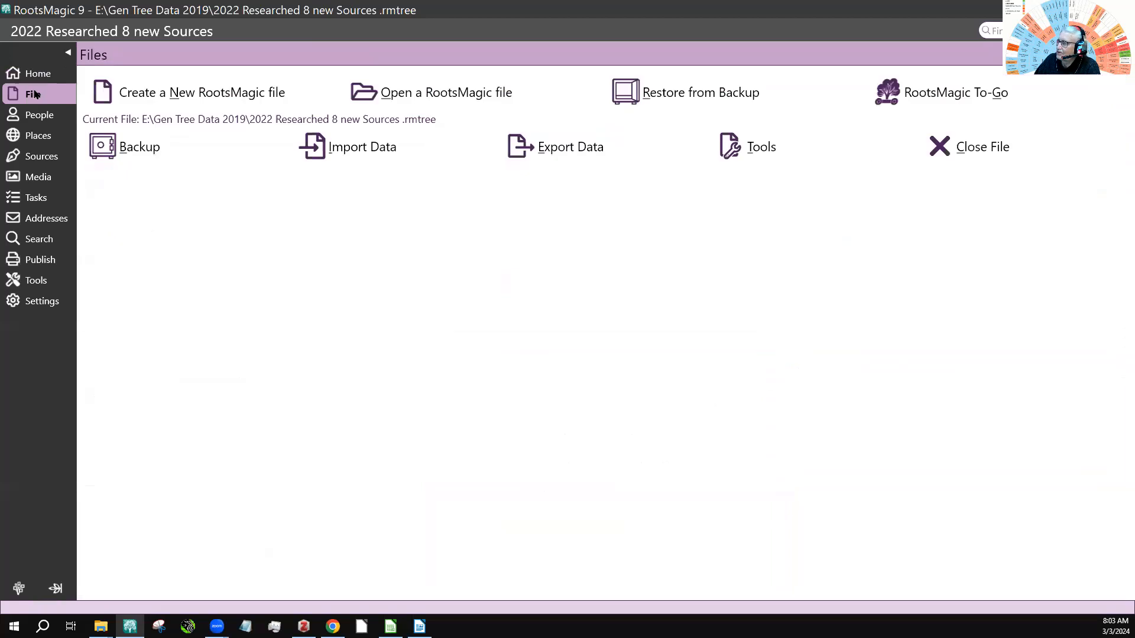
{"action": "left_click", "coordinate": [439, 97]}
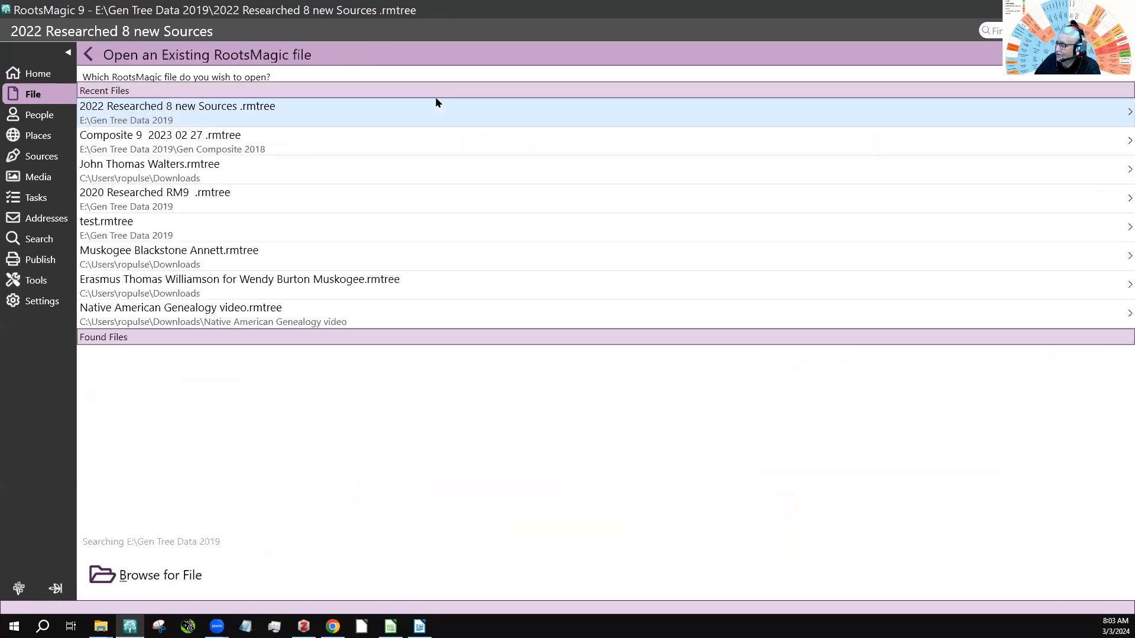
{"action": "left_click", "coordinate": [130, 140]}
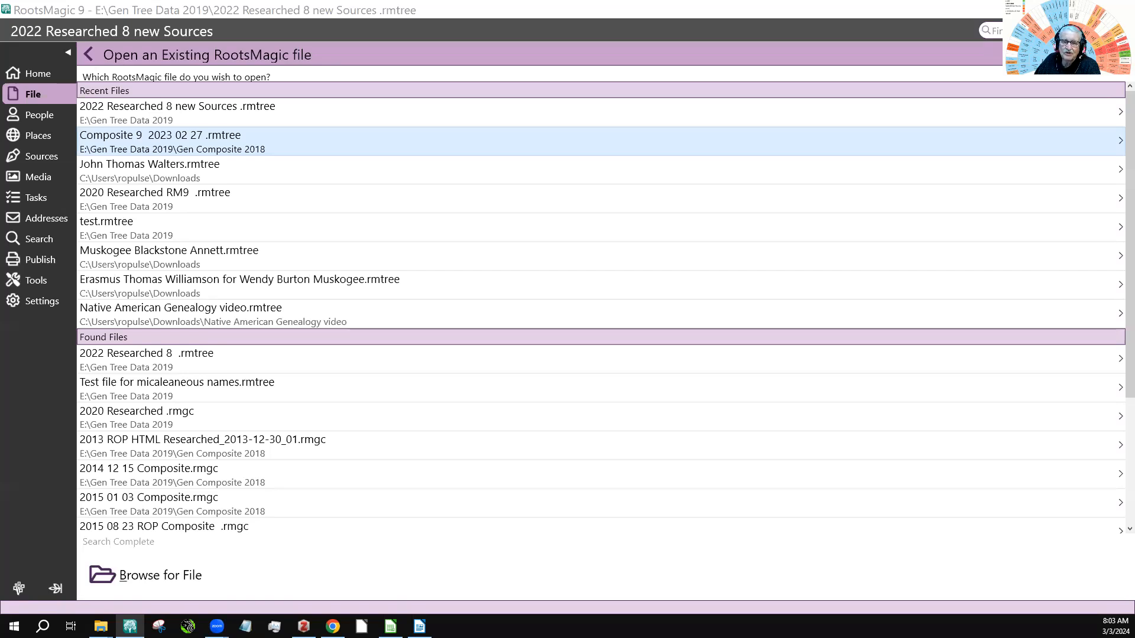
{"action": "left_click", "coordinate": [39, 114]}
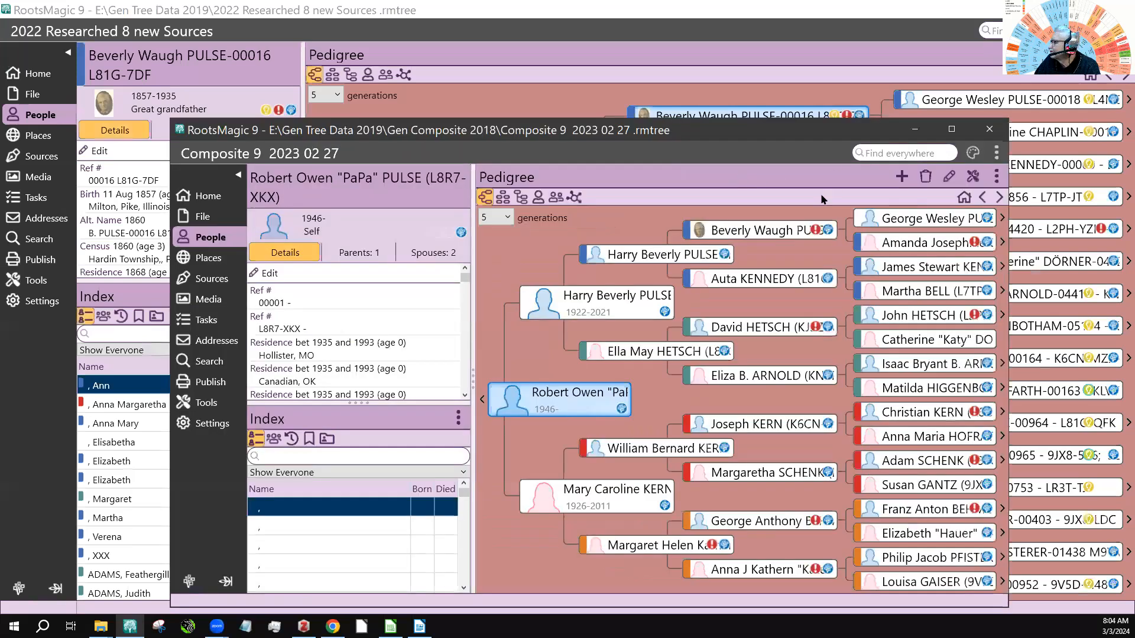
{"action": "left_click", "coordinate": [953, 129]}
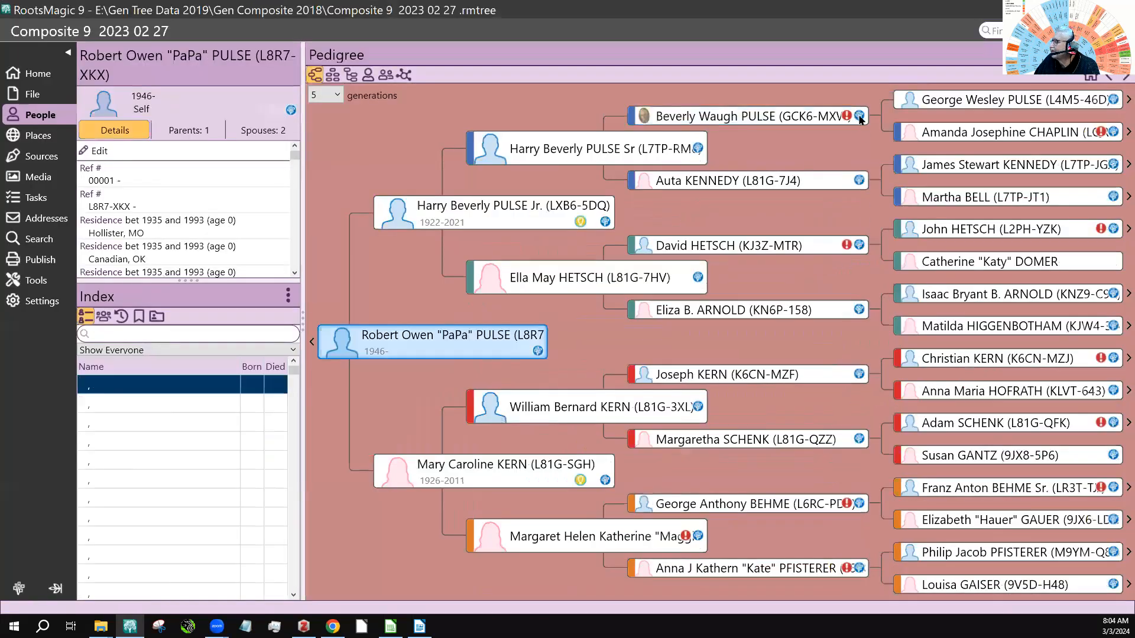
Open the FamilySearch Person Tools for the ancestor's wife from the pedigree, return from the browser sign-in page, and maximize the tools window.
{"action": "mouse_move", "coordinate": [859, 120]}
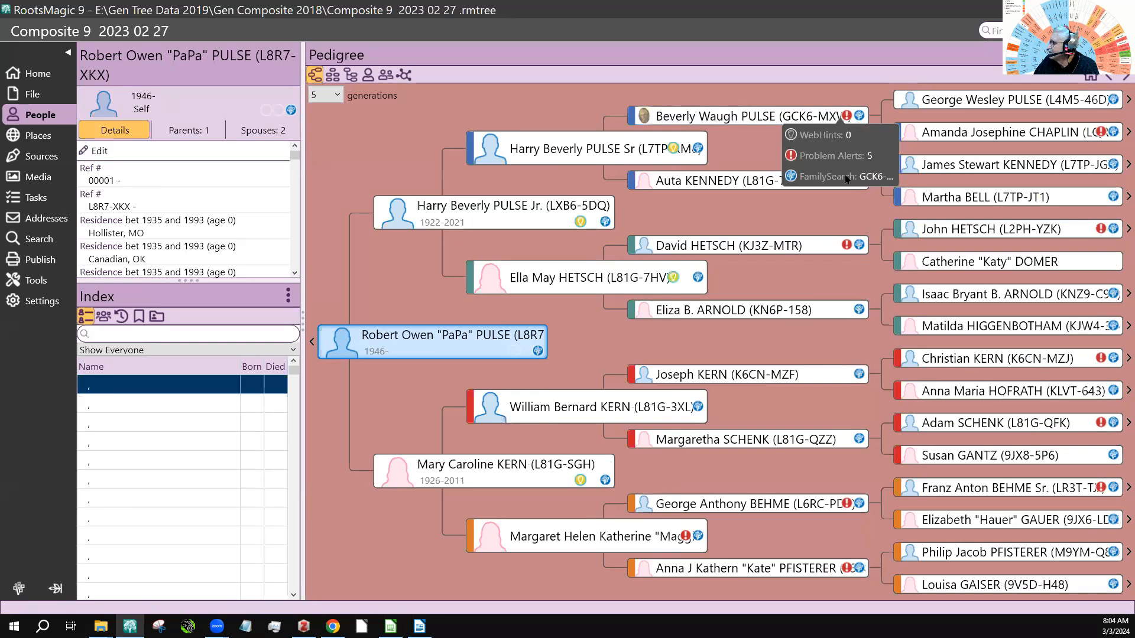
{"action": "mouse_move", "coordinate": [844, 173]}
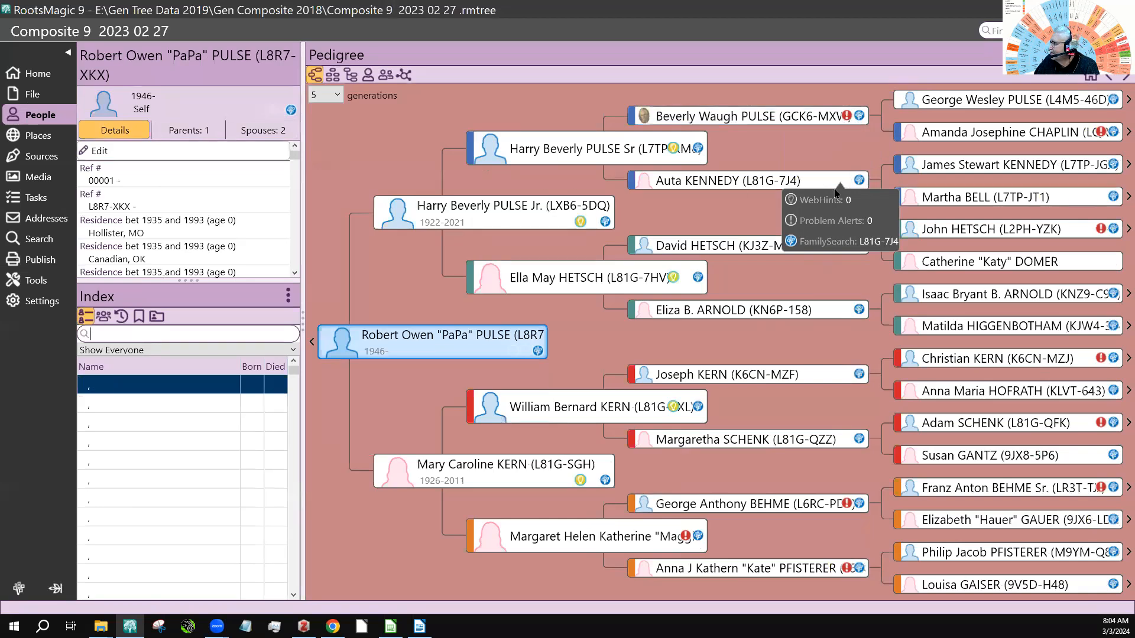
{"action": "left_click", "coordinate": [802, 241]}
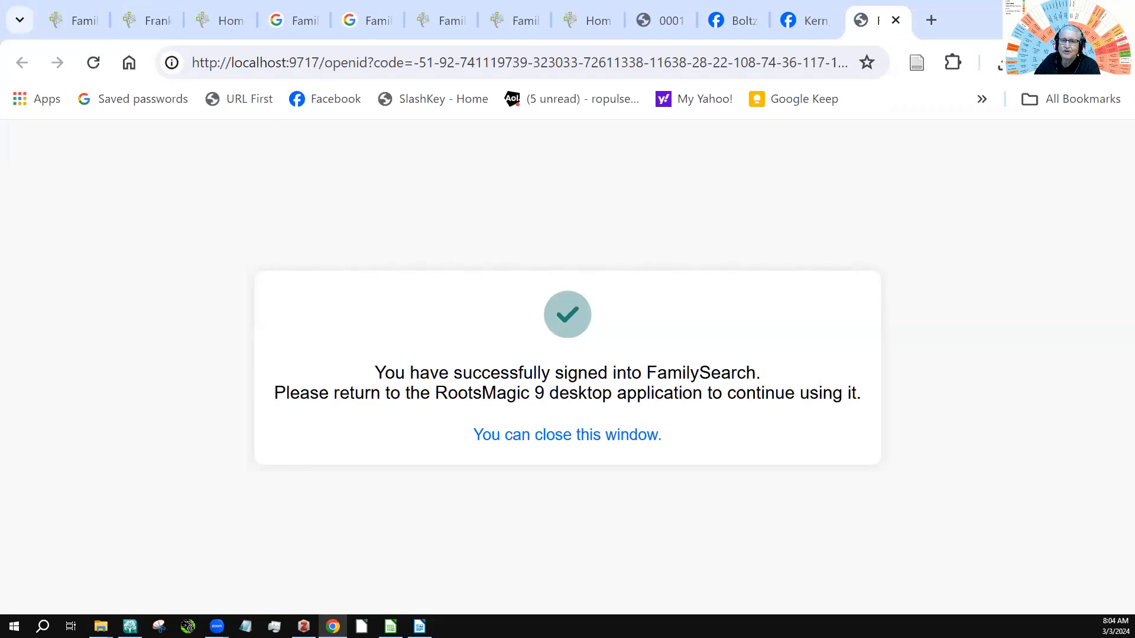
{"action": "left_click", "coordinate": [1024, 15]}
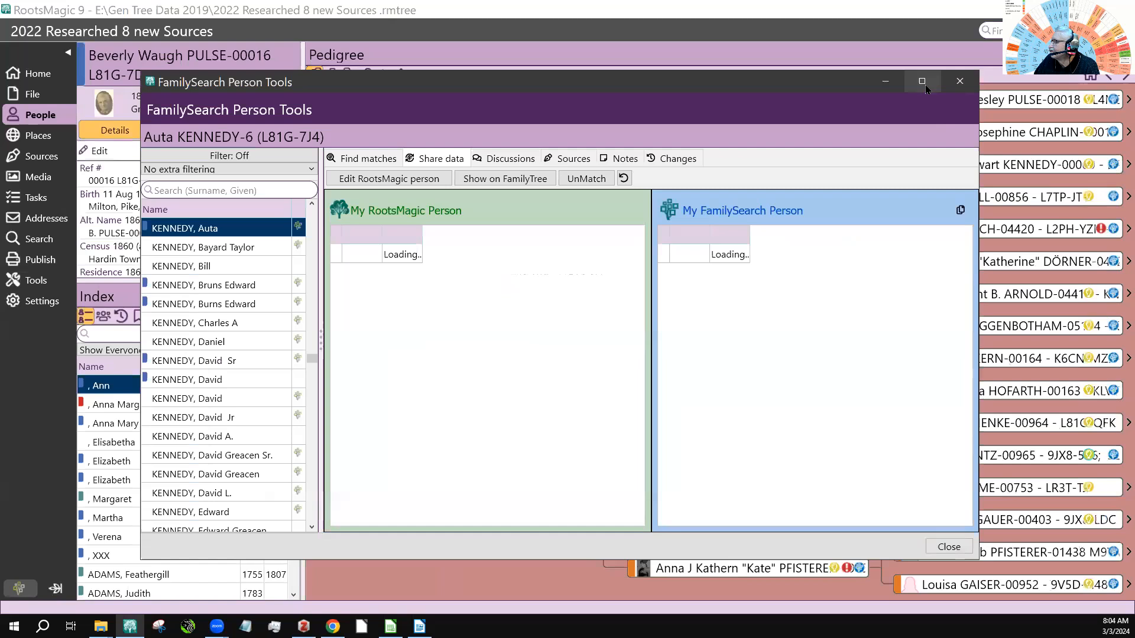
{"action": "left_click", "coordinate": [923, 82]}
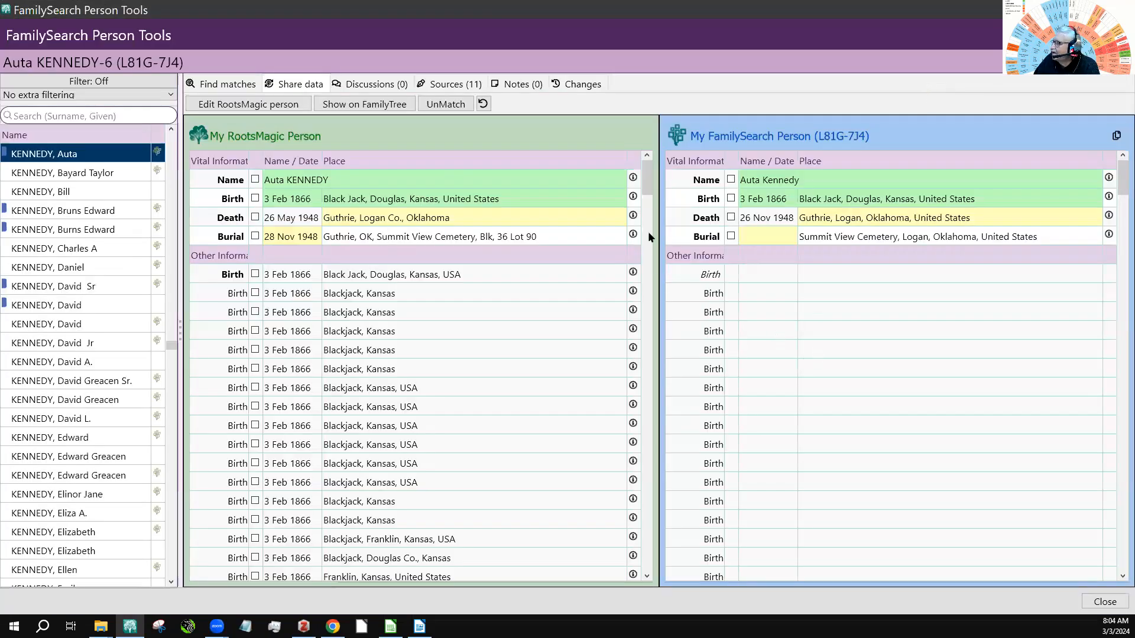
Compare the wife's RootsMagic and FamilySearch facts and family members, and review the FamilySearch sources attached to her.
{"action": "left_click_drag", "start_coordinate": [647, 167], "coordinate": [667, 553]}
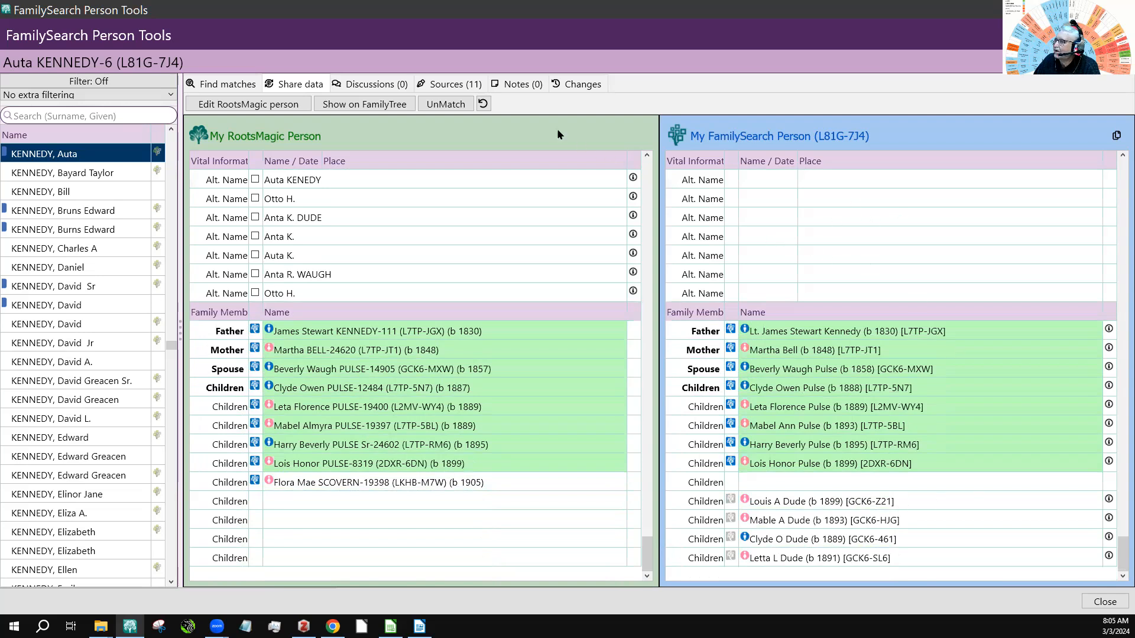
{"action": "left_click", "coordinate": [435, 83]}
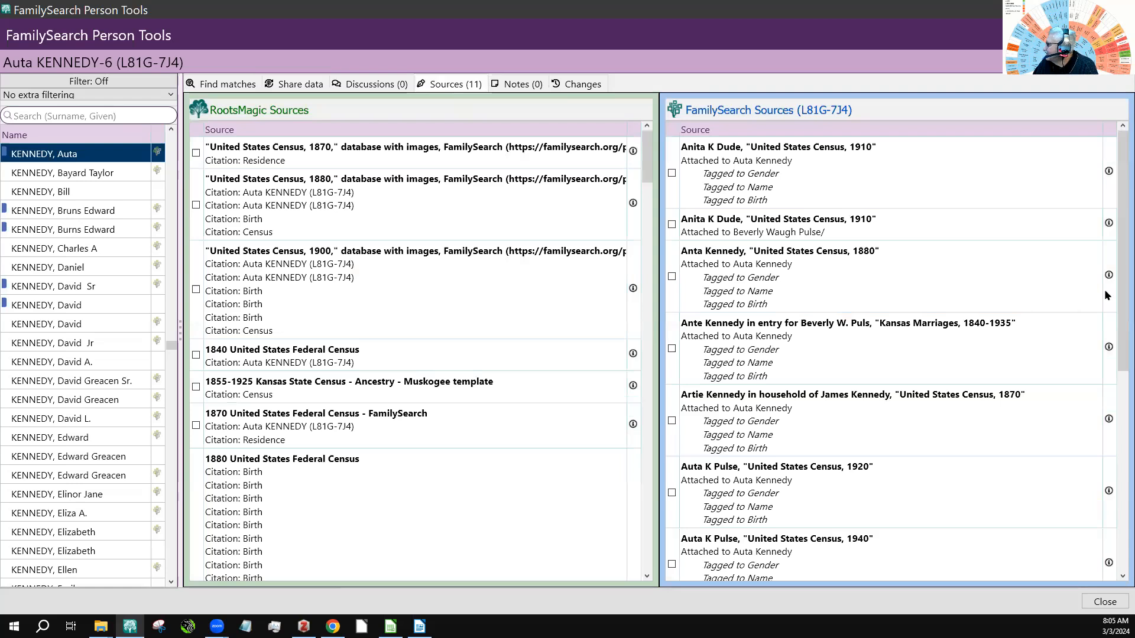
{"action": "left_click_drag", "start_coordinate": [1118, 209], "coordinate": [1114, 469]}
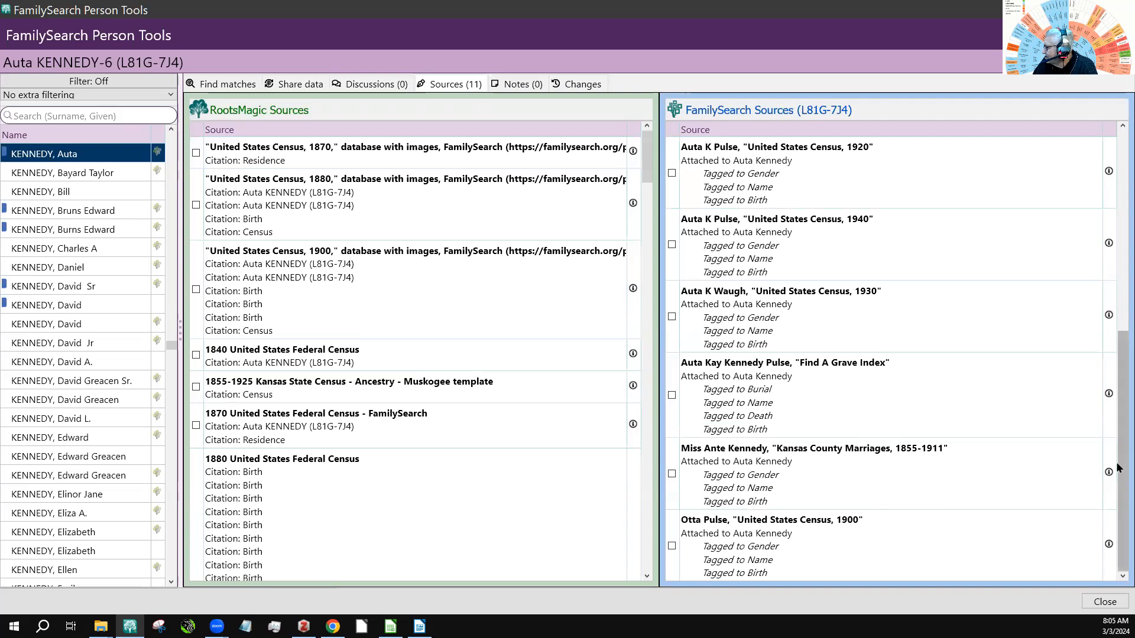
Finish reviewing the wife's FamilySearch sources, close Person Tools, and open her husband's edit window from the pedigree.
{"action": "left_click_drag", "start_coordinate": [1118, 467], "coordinate": [1117, 256]}
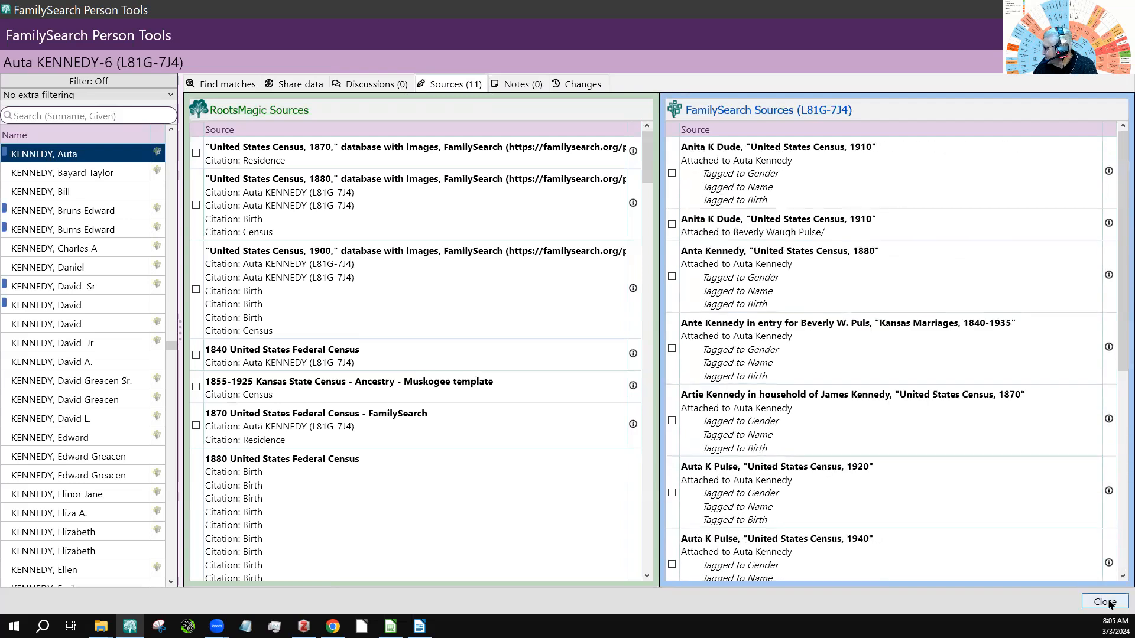
{"action": "left_click", "coordinate": [1105, 602]}
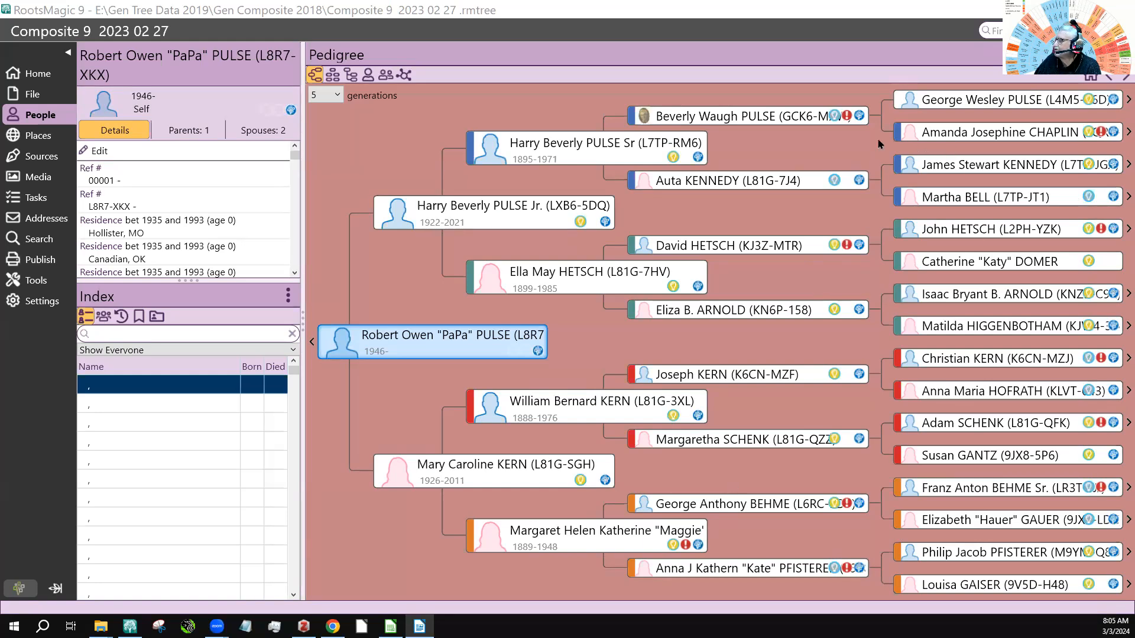
{"action": "left_click", "coordinate": [735, 120]}
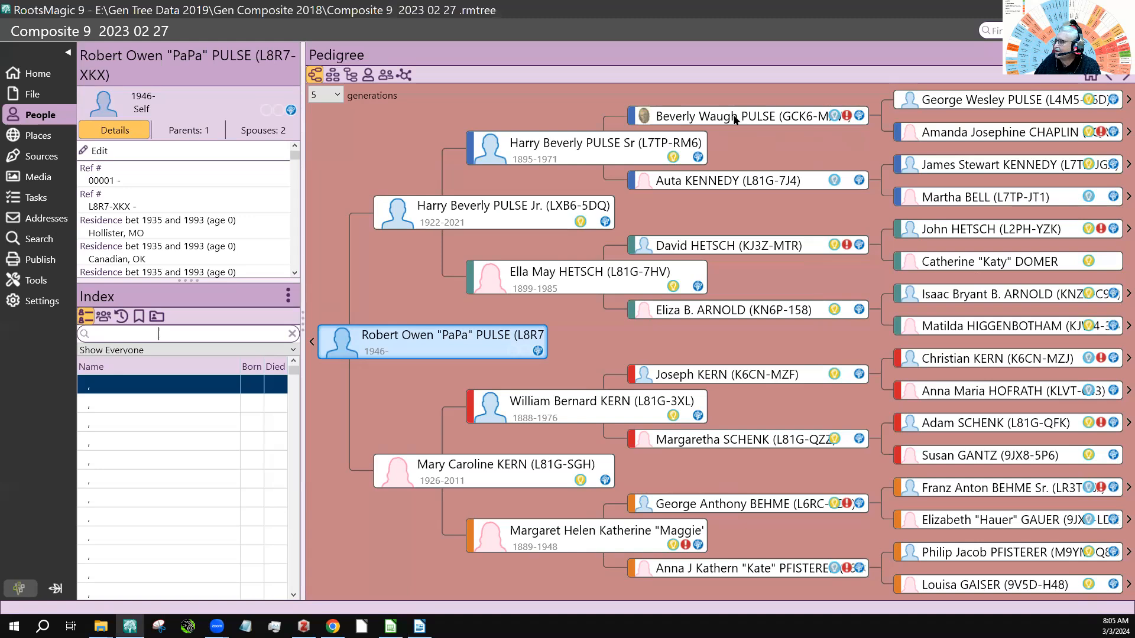
{"action": "left_click", "coordinate": [735, 120]}
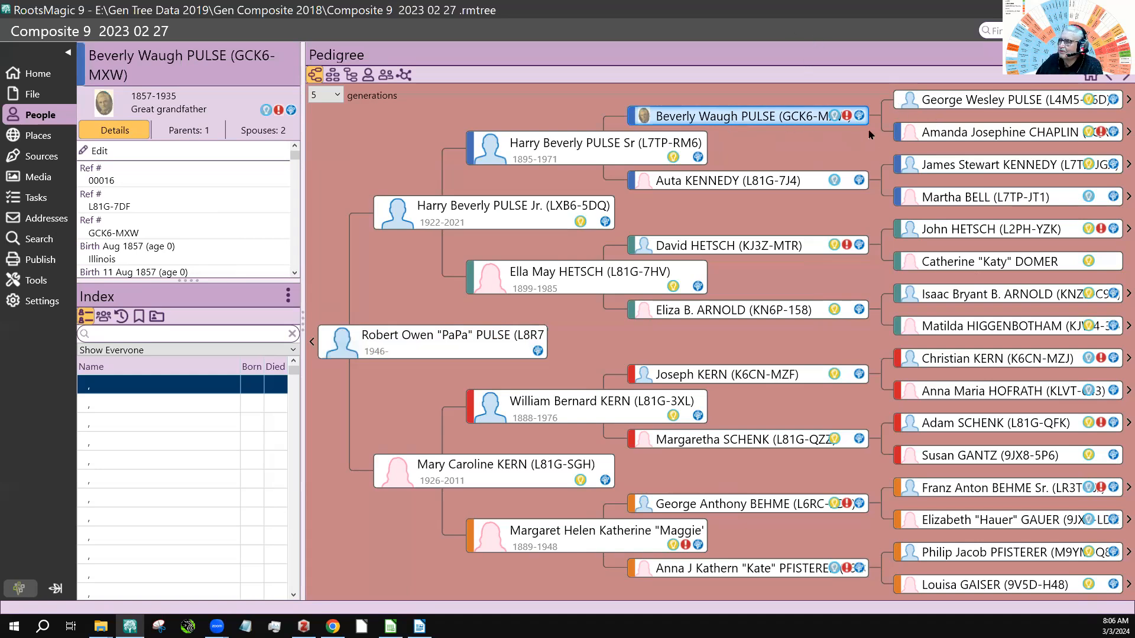
{"action": "double_click", "coordinate": [724, 116]}
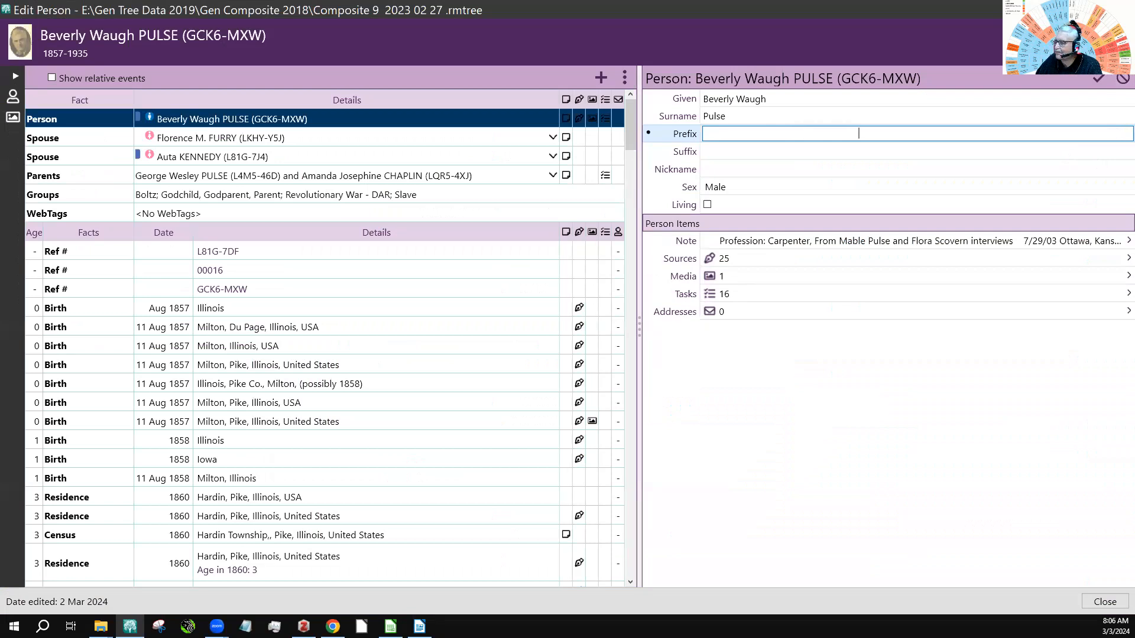
{"action": "key", "text": "Escape"}
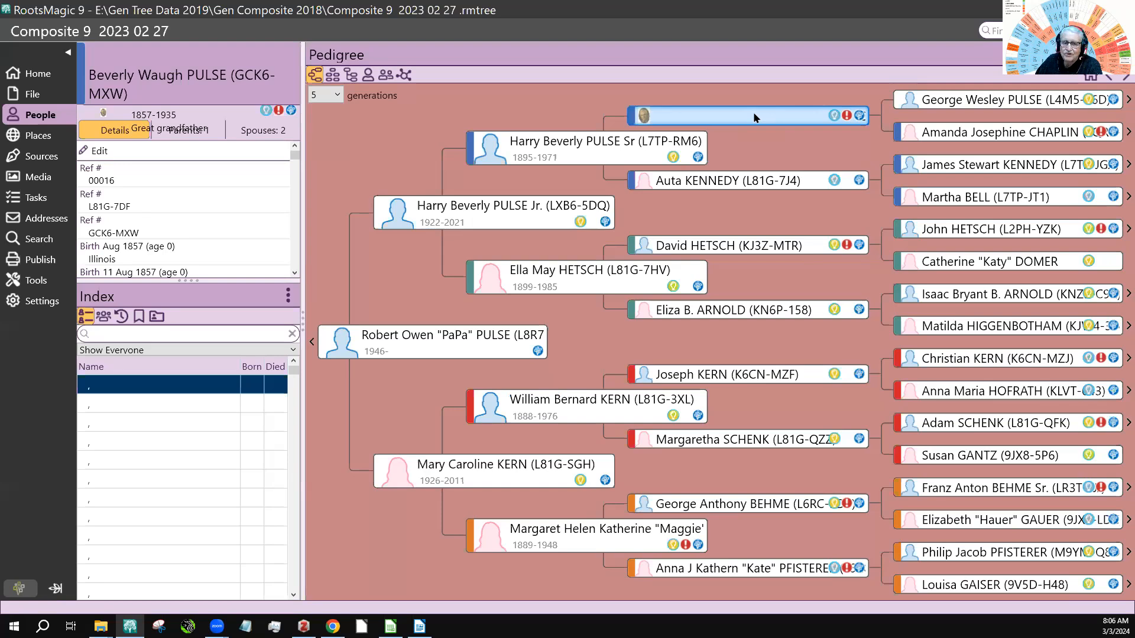
{"action": "double_click", "coordinate": [754, 117]}
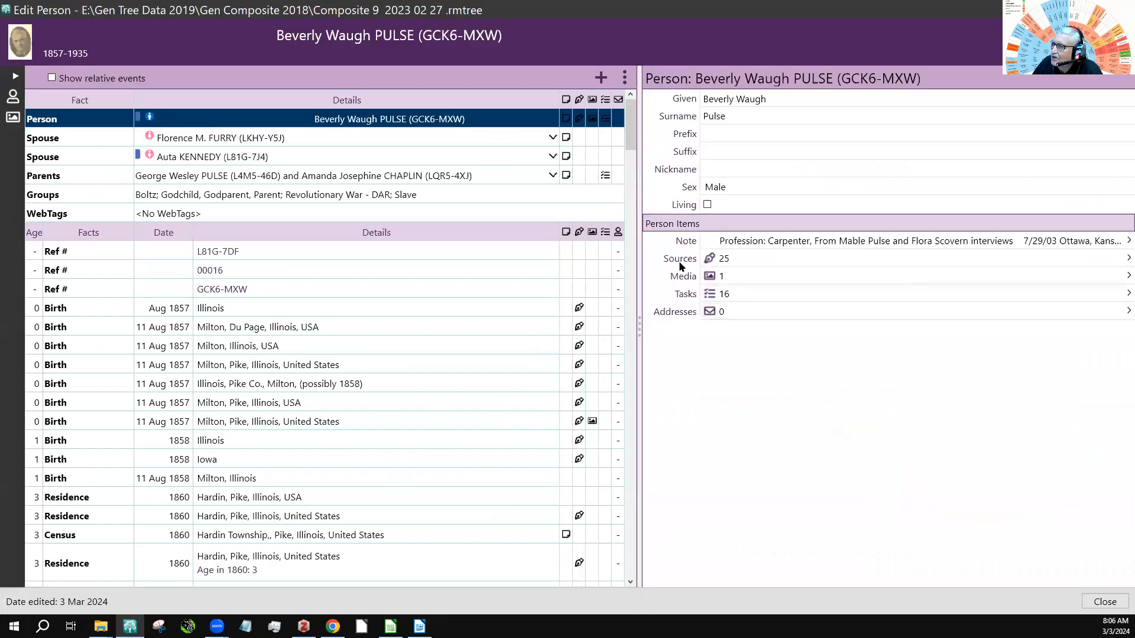
Review the ancestor's Misc and Seller/Grantor facts dated 19 January 1882, including the definition of the Buy Sell real estate association type.
{"action": "left_click_drag", "start_coordinate": [630, 116], "coordinate": [618, 266]}
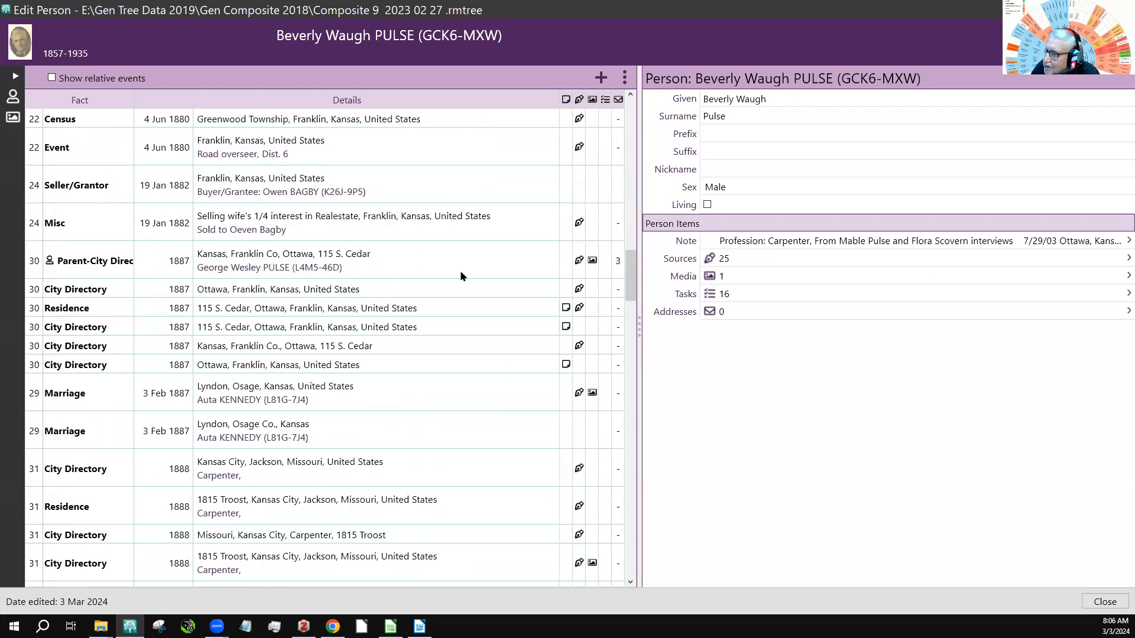
{"action": "left_click", "coordinate": [377, 238]}
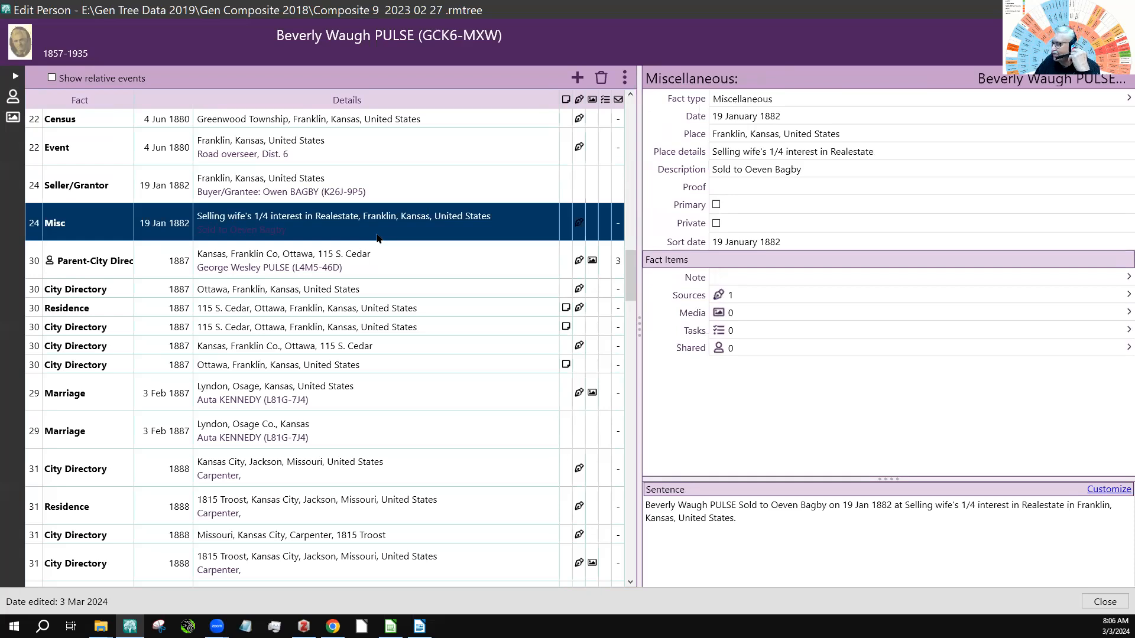
{"action": "left_click", "coordinate": [339, 186]}
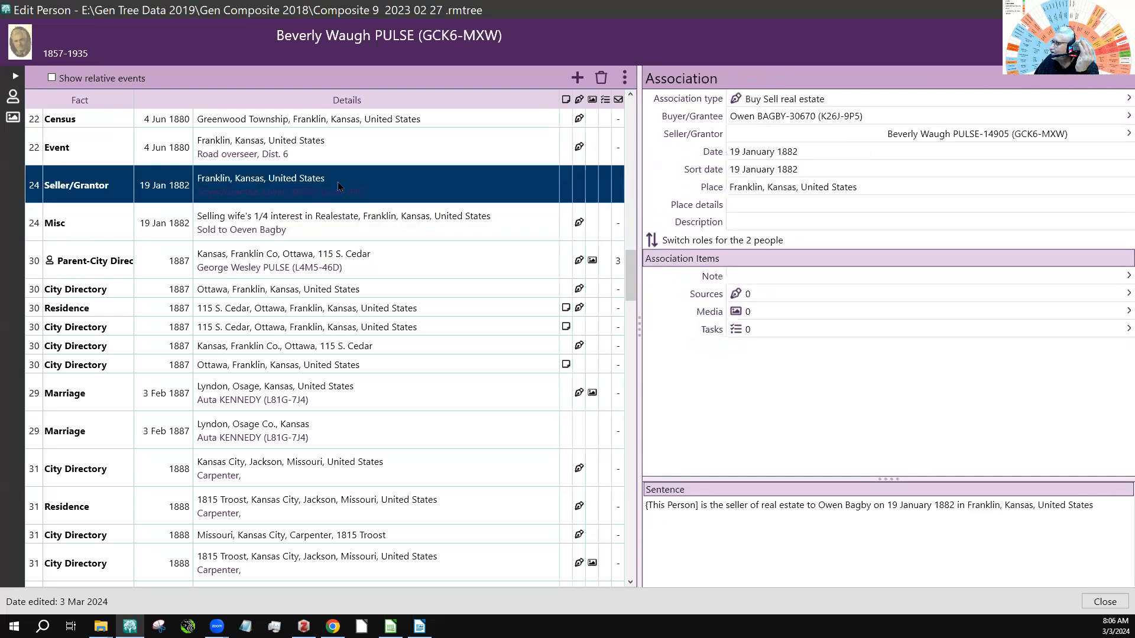
{"action": "left_click", "coordinate": [780, 106]}
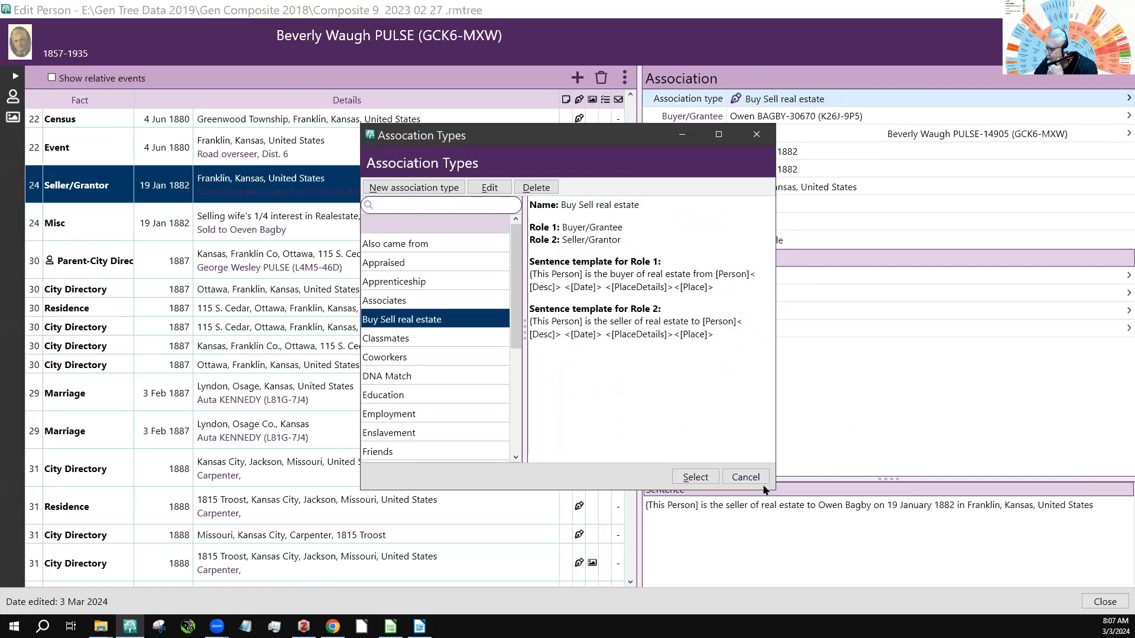
{"action": "left_click", "coordinate": [746, 477]}
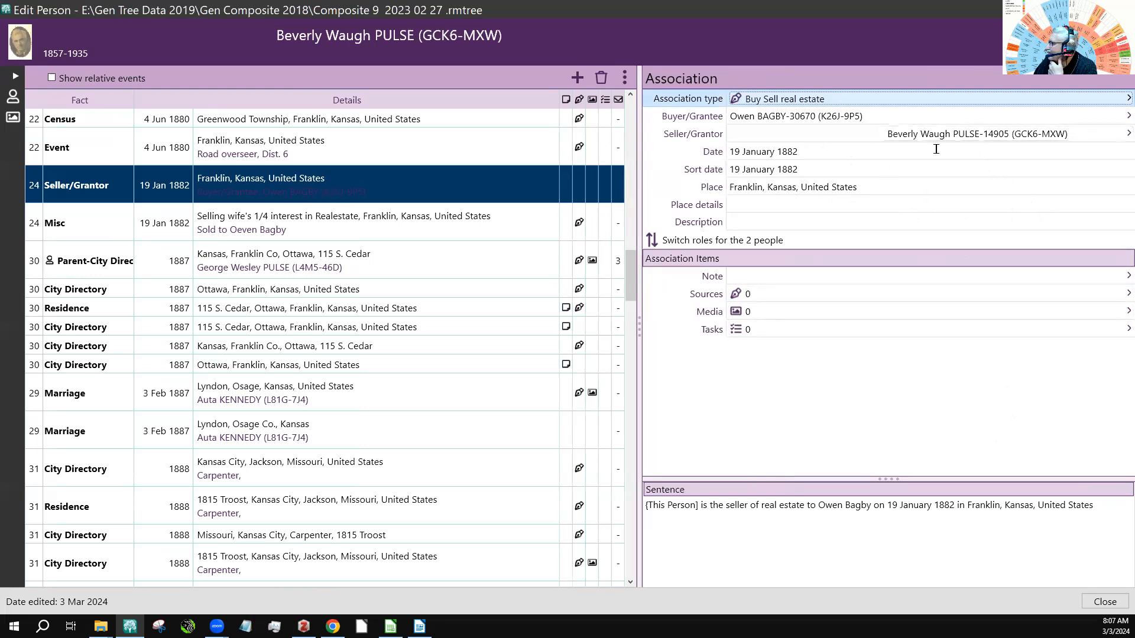
Check the person assigned as Seller/Grantor in the real estate association without changing the selection, and close the ancestor's edit window.
{"action": "left_click", "coordinate": [880, 132]}
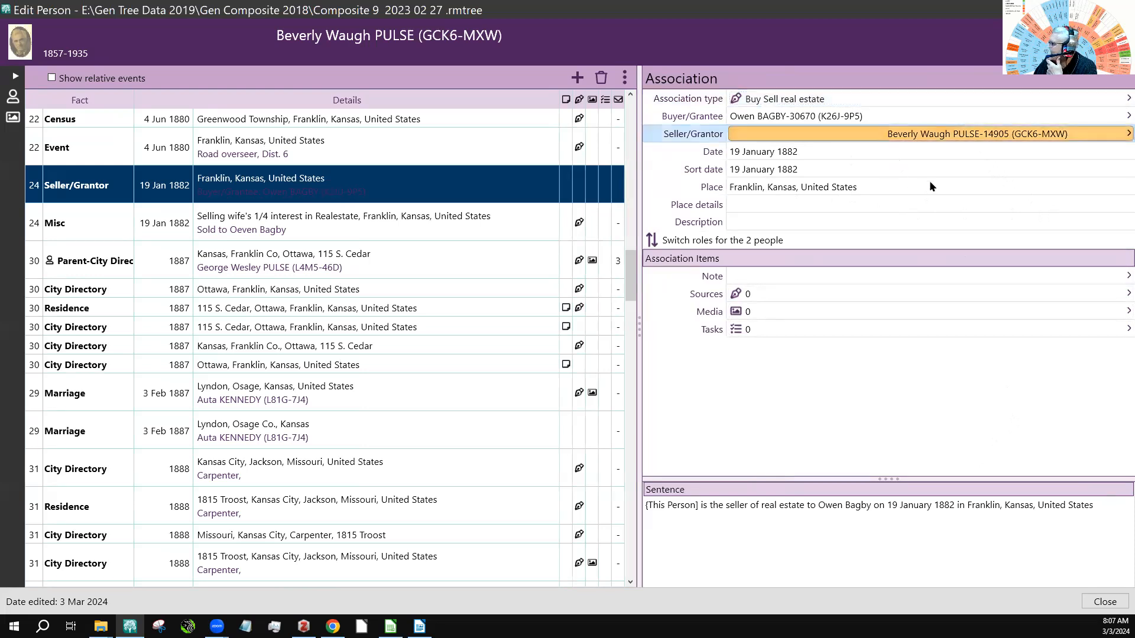
{"action": "left_click", "coordinate": [863, 139]}
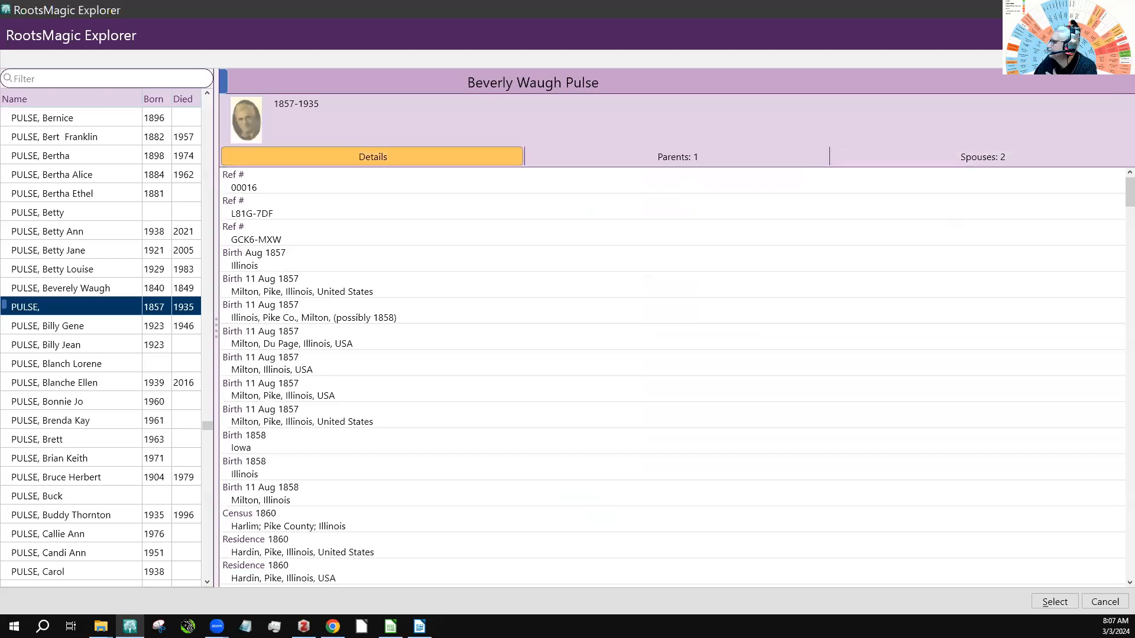
{"action": "left_click", "coordinate": [1105, 602]}
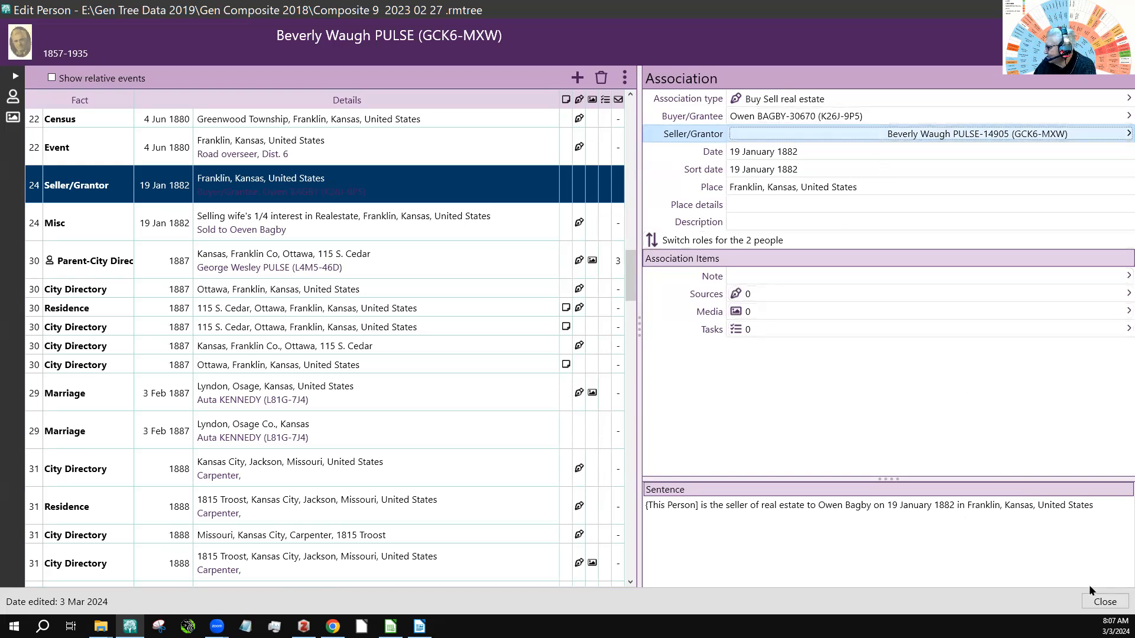
{"action": "left_click", "coordinate": [1105, 602]}
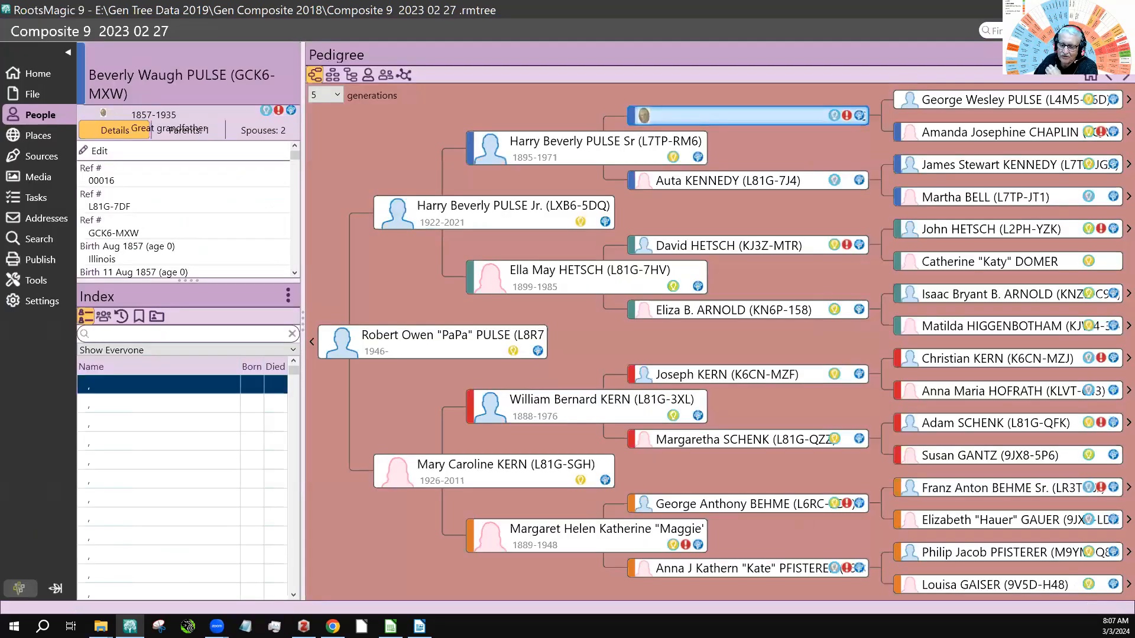
Switch to the ancestor's folder in File Explorer and preview the transcription and Warranty Deed files dated 1882 01 19.
{"action": "key", "text": "alt+Tab"}
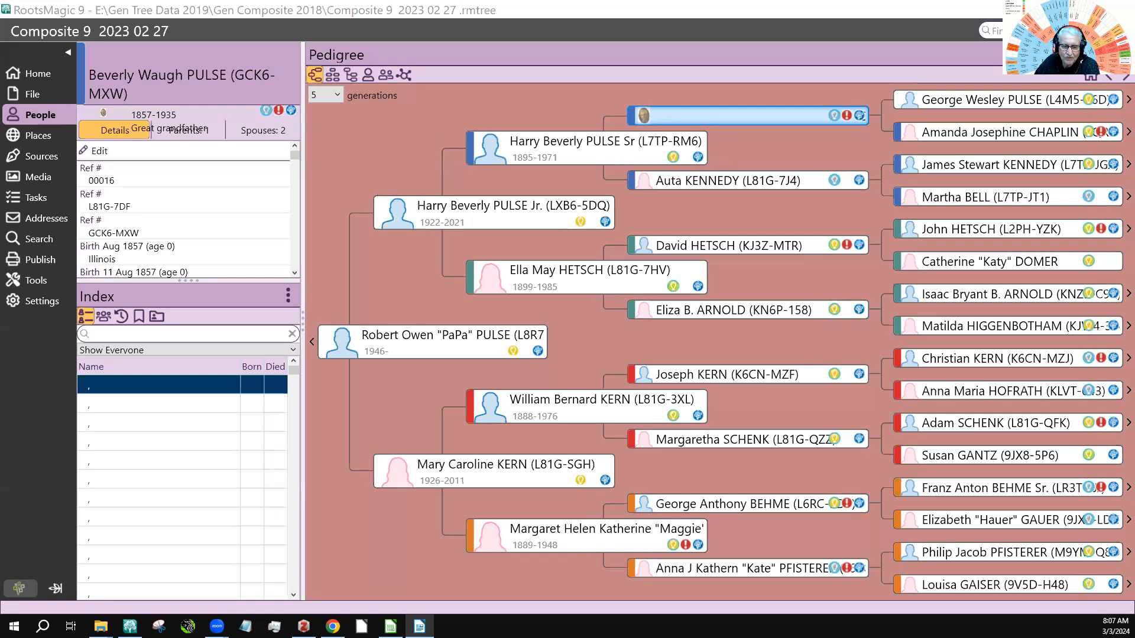
{"action": "key", "text": "alt+Tab"}
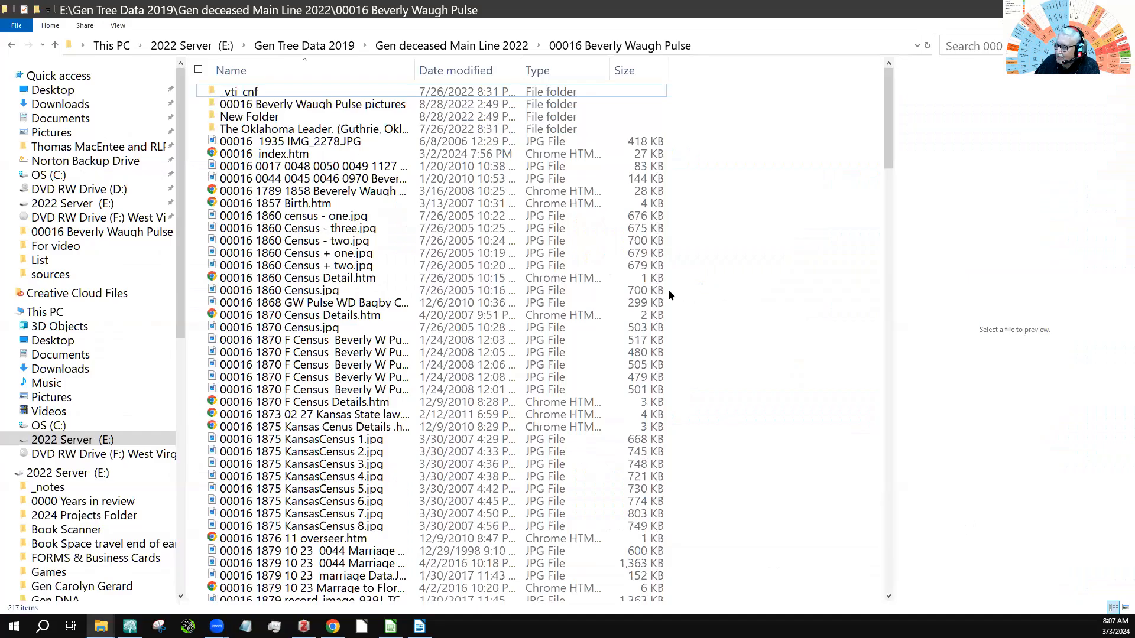
{"action": "left_click_drag", "start_coordinate": [885, 76], "coordinate": [886, 96]}
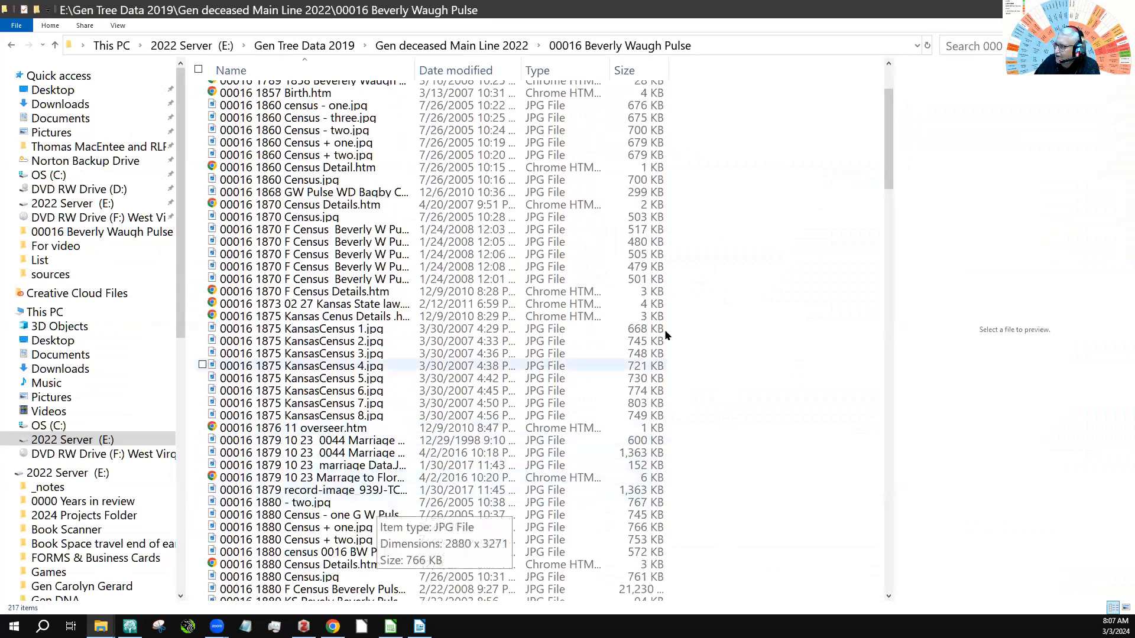
{"action": "left_click_drag", "start_coordinate": [893, 106], "coordinate": [881, 185]}
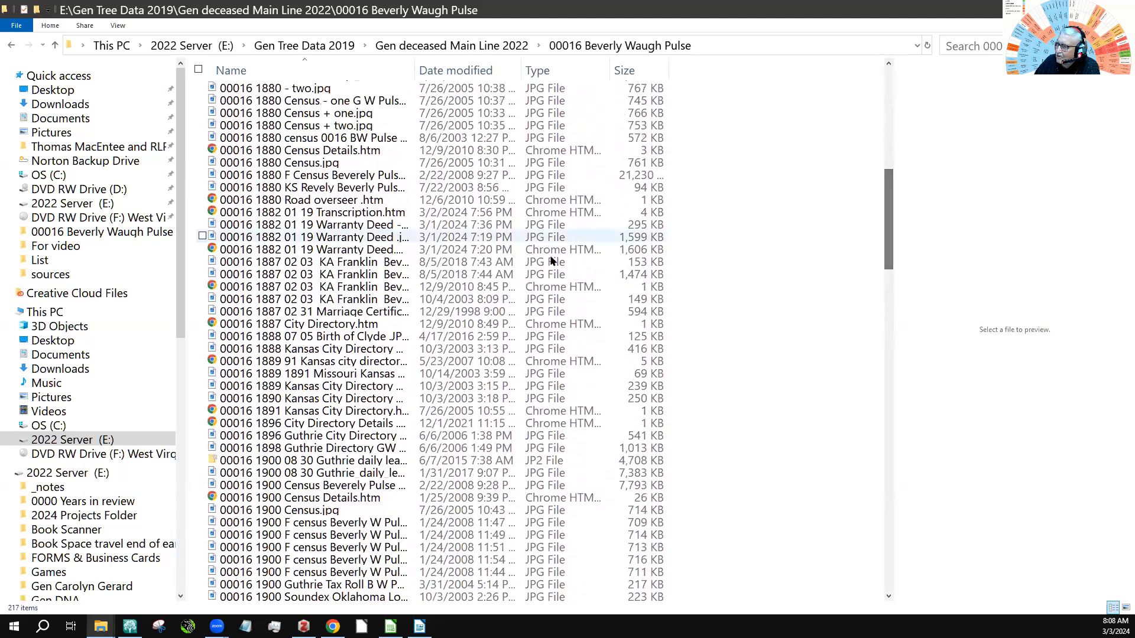
{"action": "left_click", "coordinate": [324, 214]}
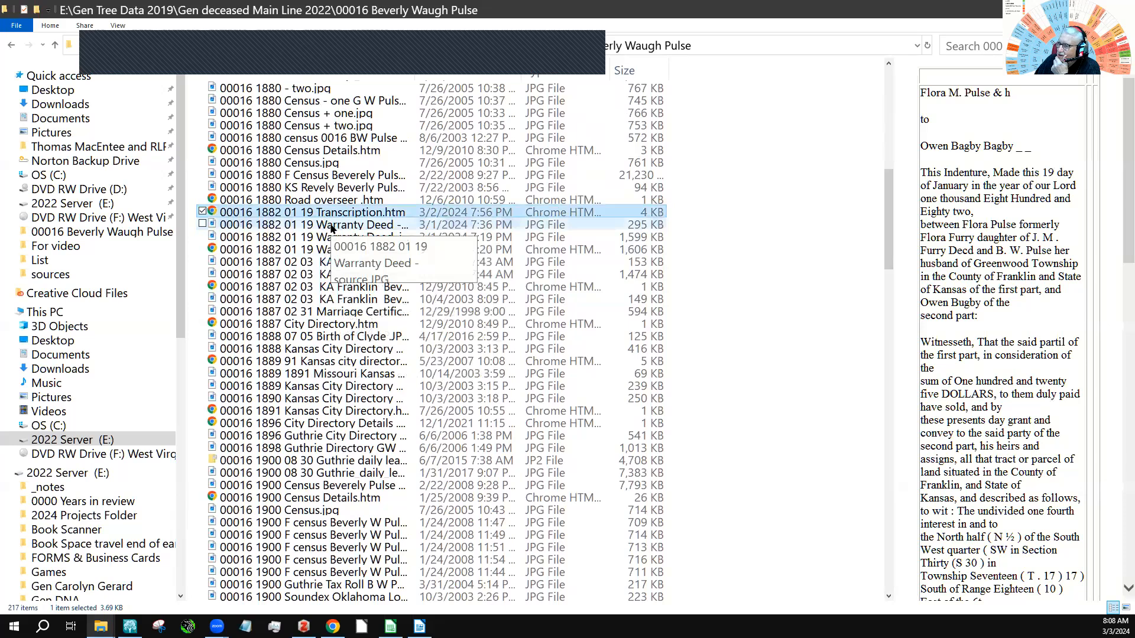
{"action": "left_click", "coordinate": [331, 228]}
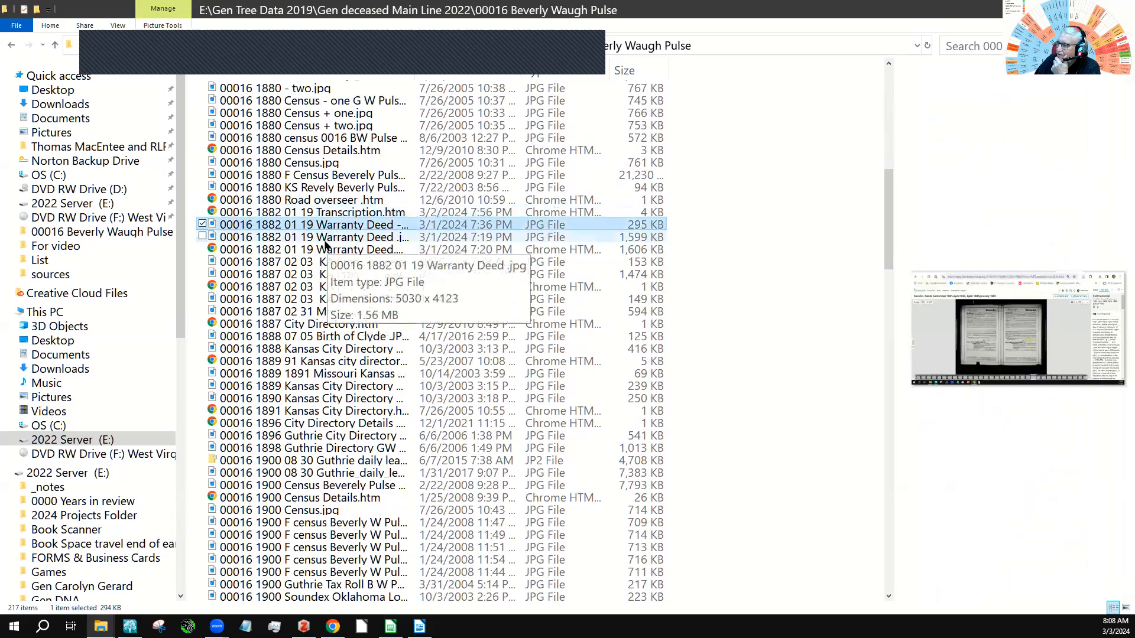
{"action": "left_click", "coordinate": [324, 249]}
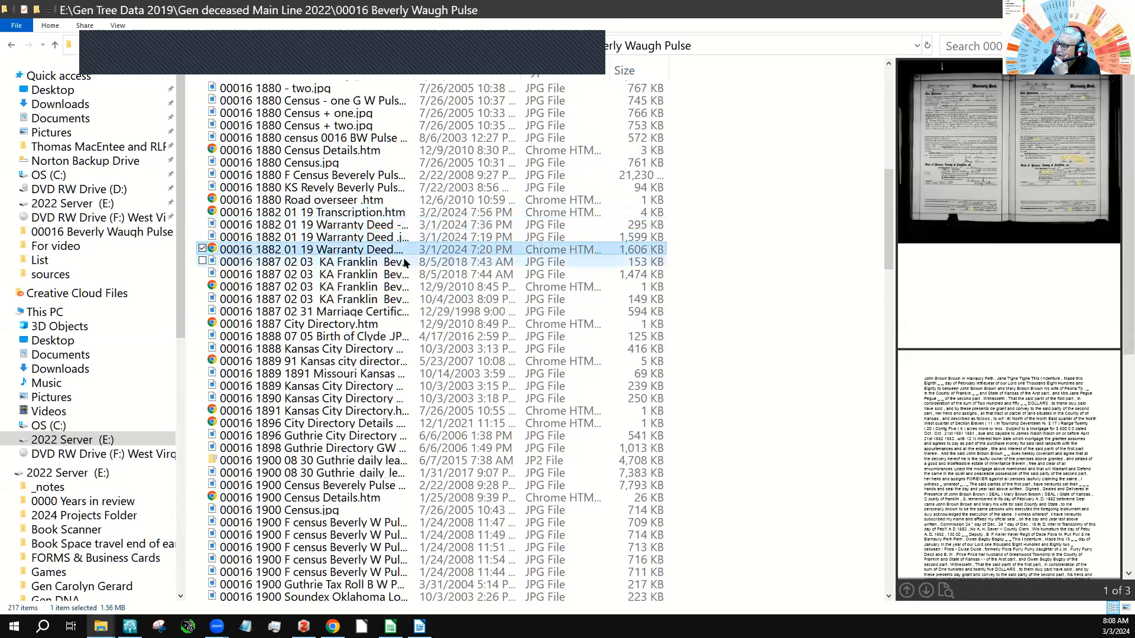
{"action": "left_click", "coordinate": [327, 213]}
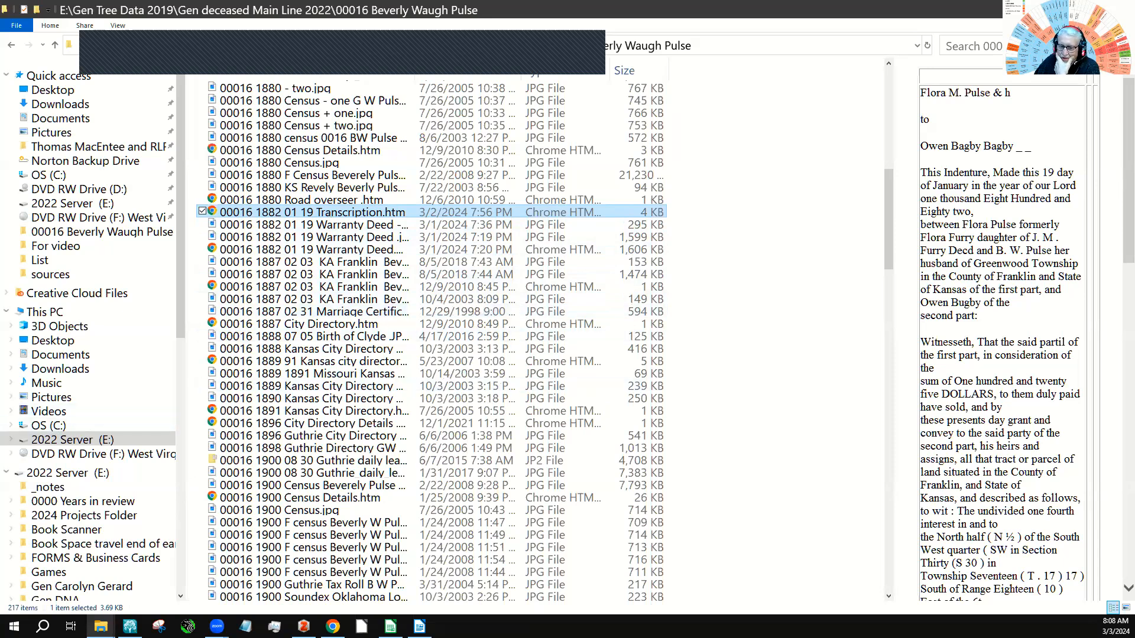
Switch to Chrome and find the 19 January 1882 real estate sale entry on the ancestor's index page.
{"action": "left_click", "coordinate": [333, 627]}
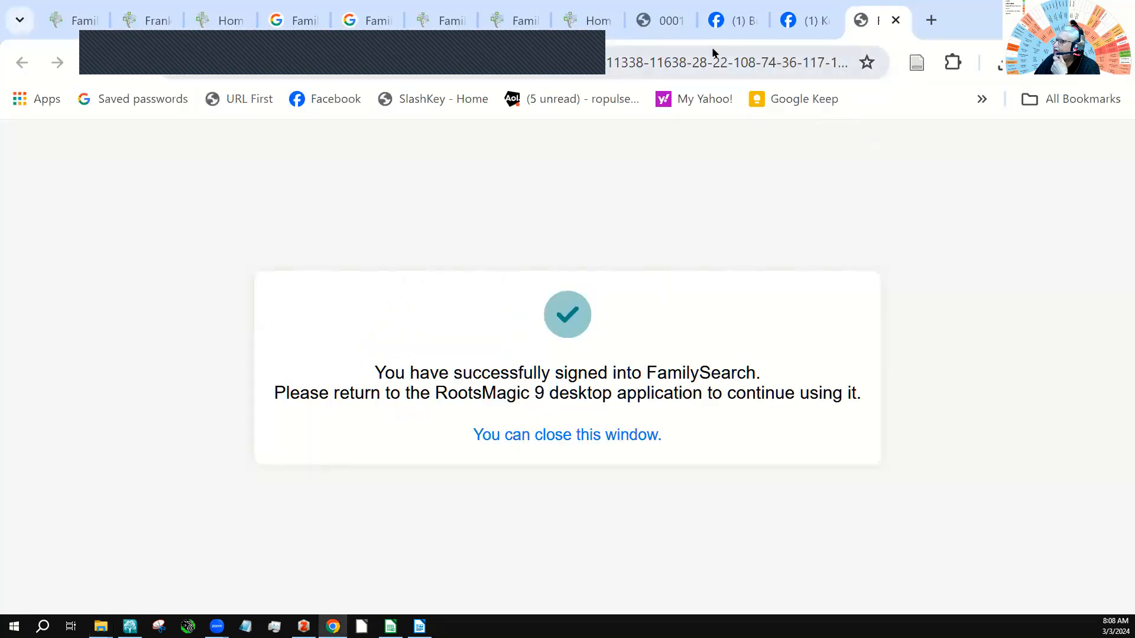
{"action": "left_click", "coordinate": [650, 24]}
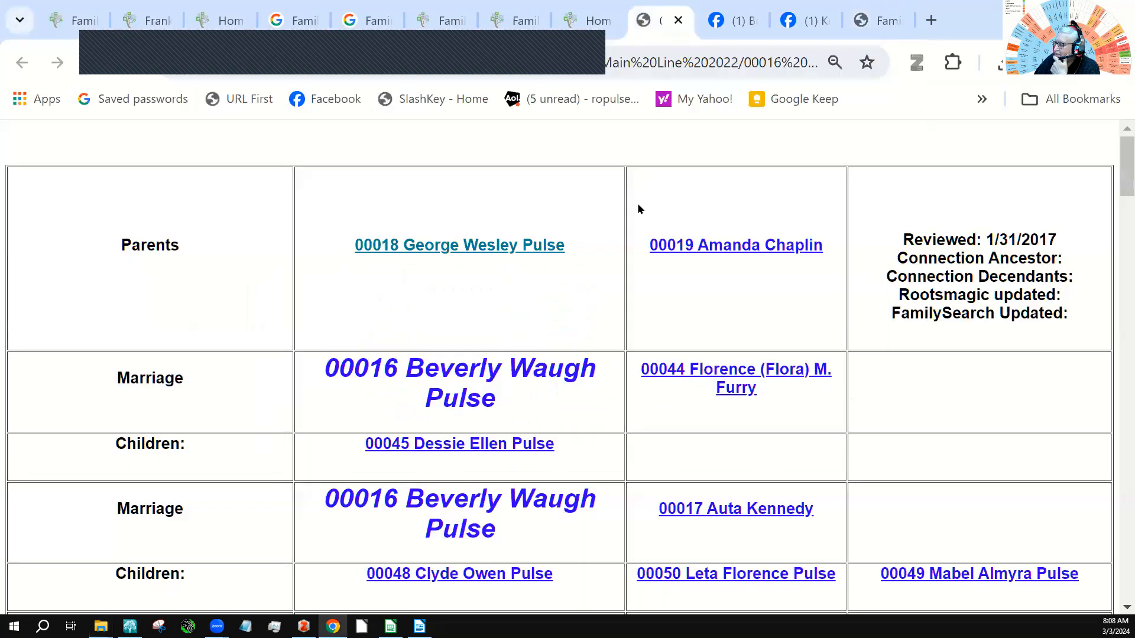
{"action": "scroll", "coordinate": [635, 256], "scroll_direction": "down", "scroll_amount": 15}
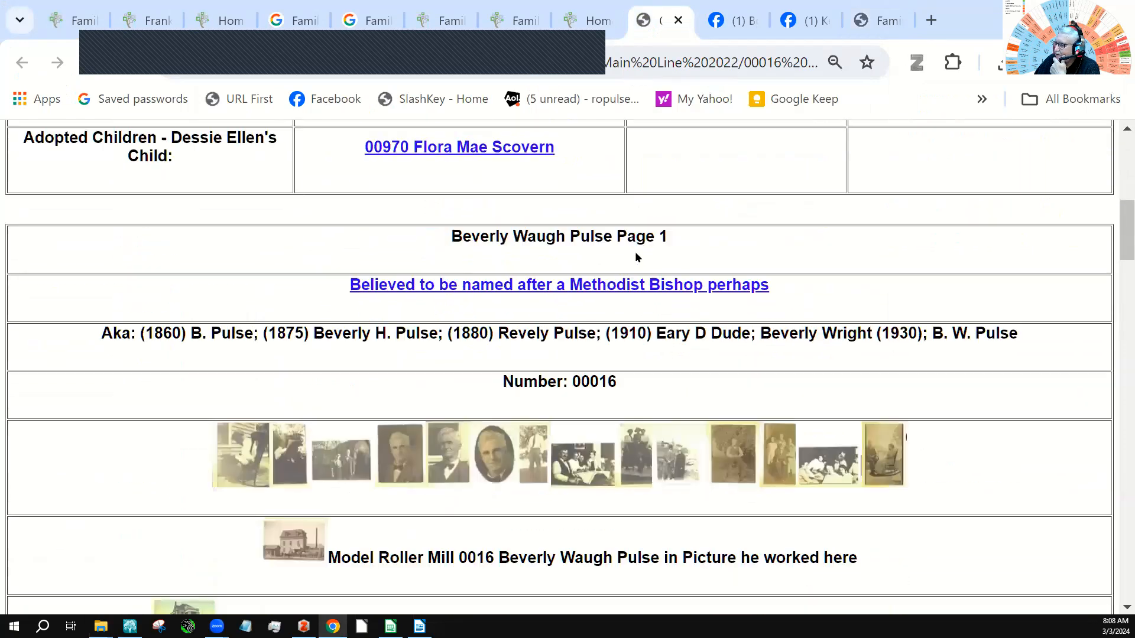
{"action": "scroll", "coordinate": [637, 256], "scroll_direction": "down", "scroll_amount": 15}
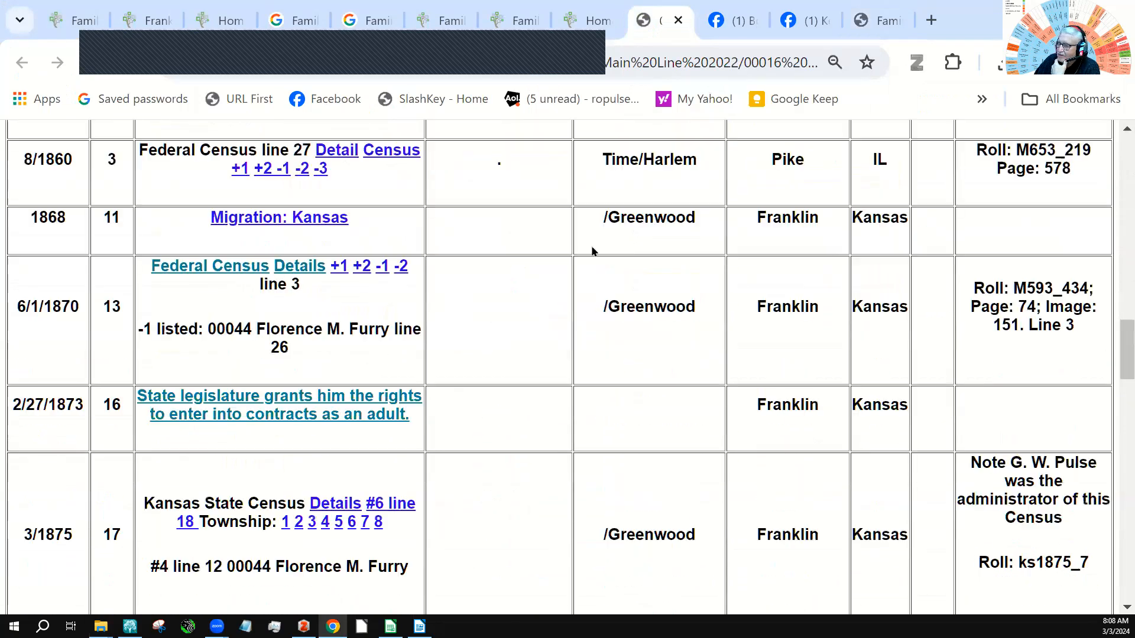
{"action": "scroll", "coordinate": [485, 255], "scroll_direction": "down", "scroll_amount": 15}
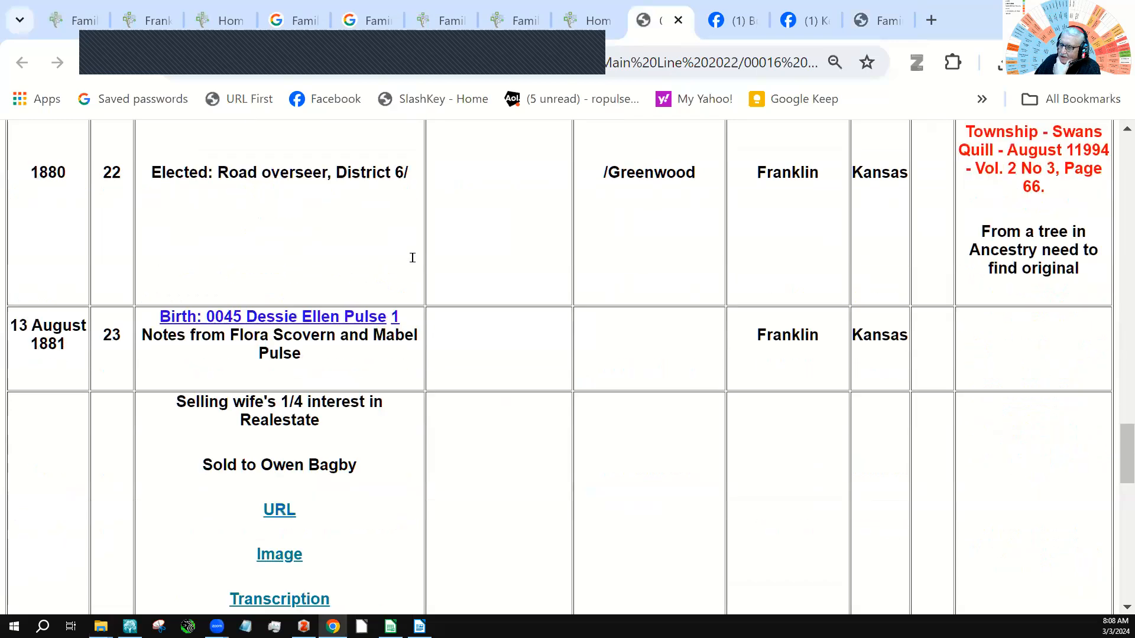
{"action": "scroll", "coordinate": [412, 262], "scroll_direction": "down", "scroll_amount": 3}
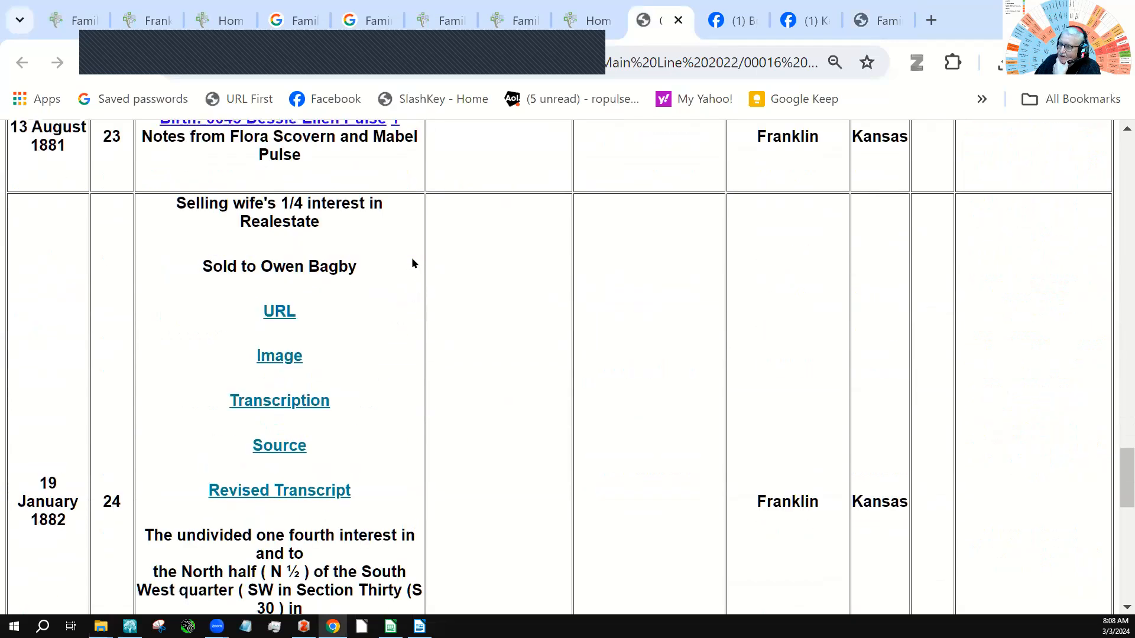
{"action": "scroll", "coordinate": [412, 263], "scroll_direction": "down", "scroll_amount": 1}
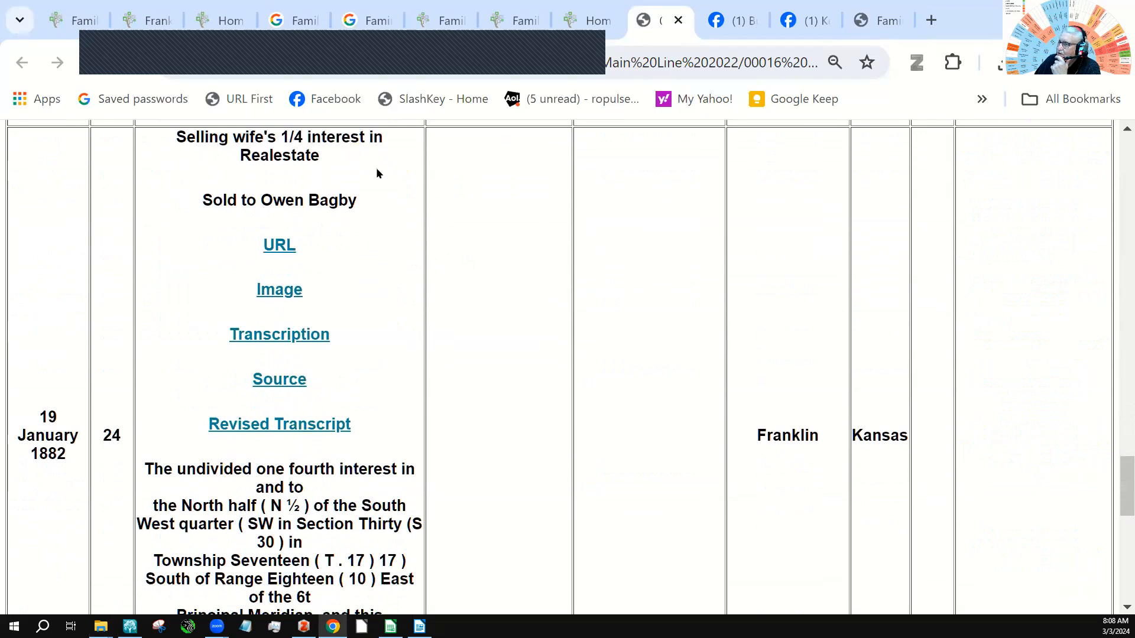
{"action": "scroll", "coordinate": [381, 232], "scroll_direction": "down", "scroll_amount": 1}
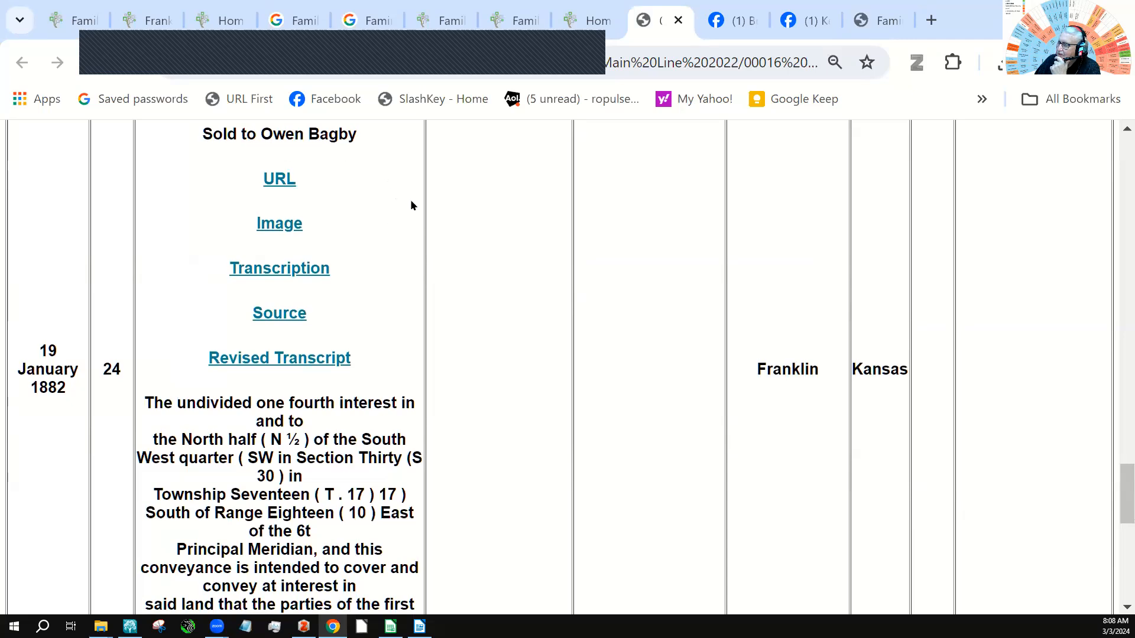
View the FamilySearch deed page through the entry's URL link, return to the index page, and open the linked deed image.
{"action": "left_click", "coordinate": [280, 180]}
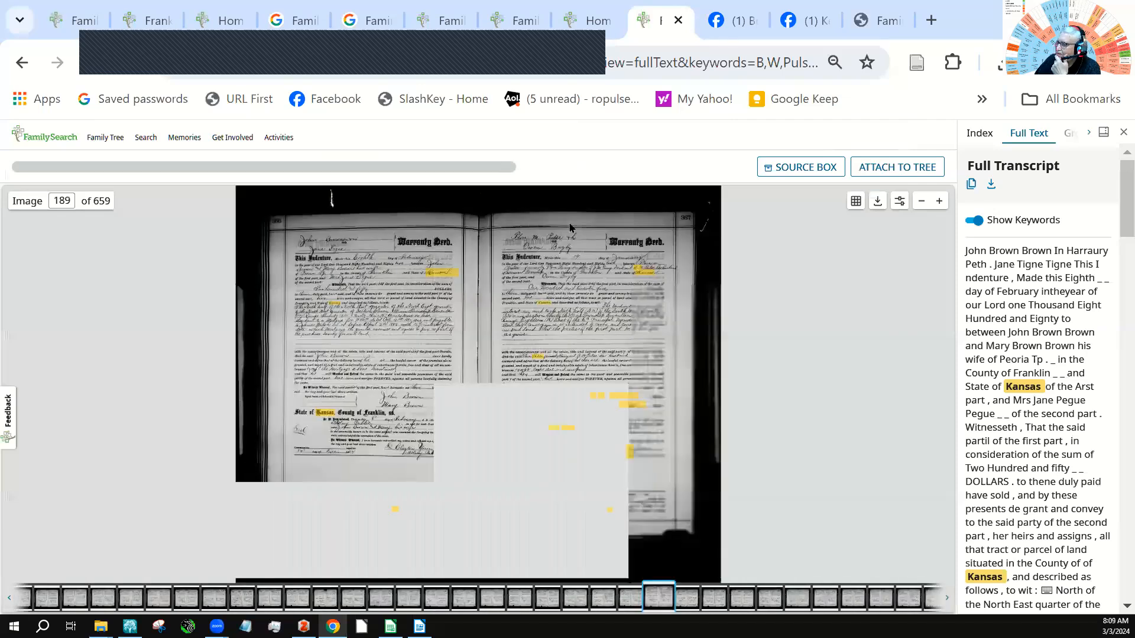
{"action": "left_click", "coordinate": [22, 70]}
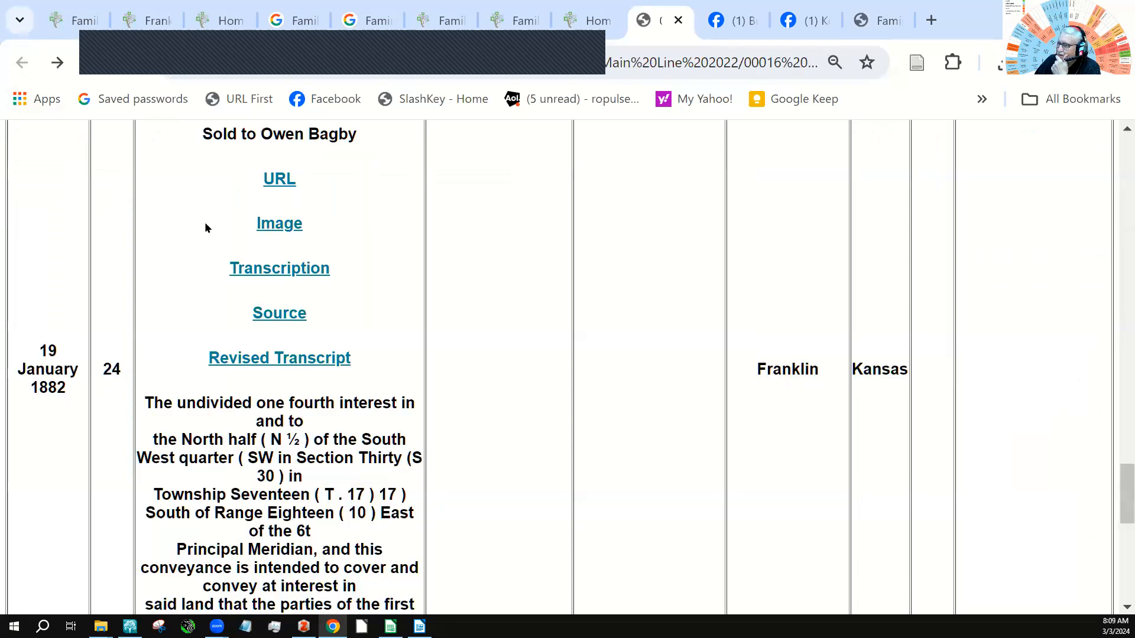
{"action": "left_click", "coordinate": [263, 227]}
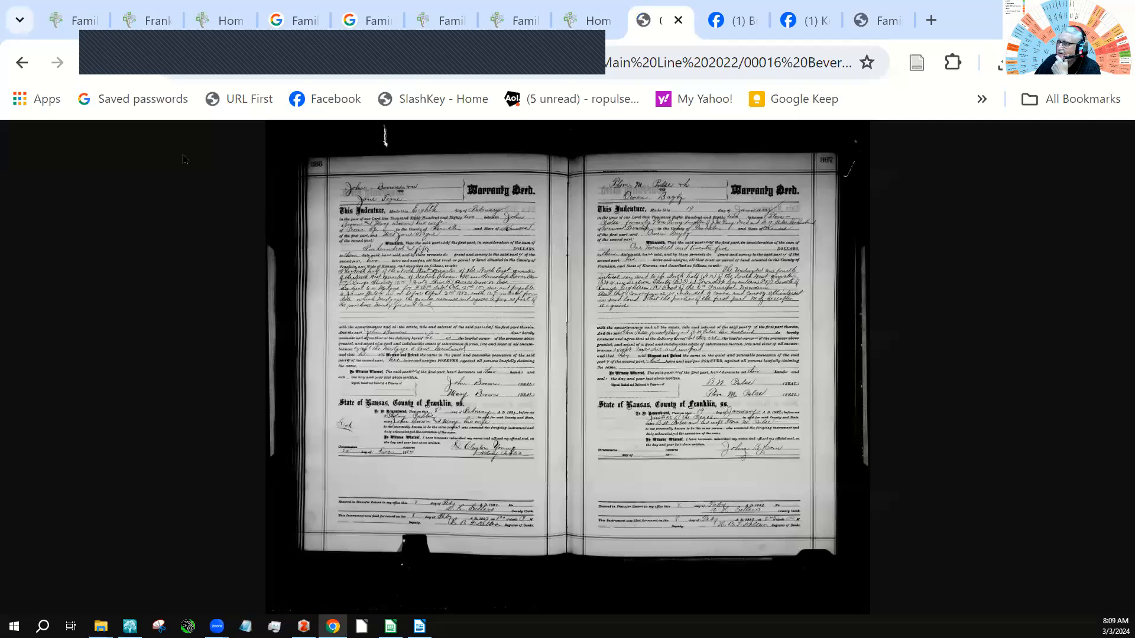
Check the Transcription and Source links of the 19 January 1882 entry, returning to the index page after each.
{"action": "left_click", "coordinate": [22, 63]}
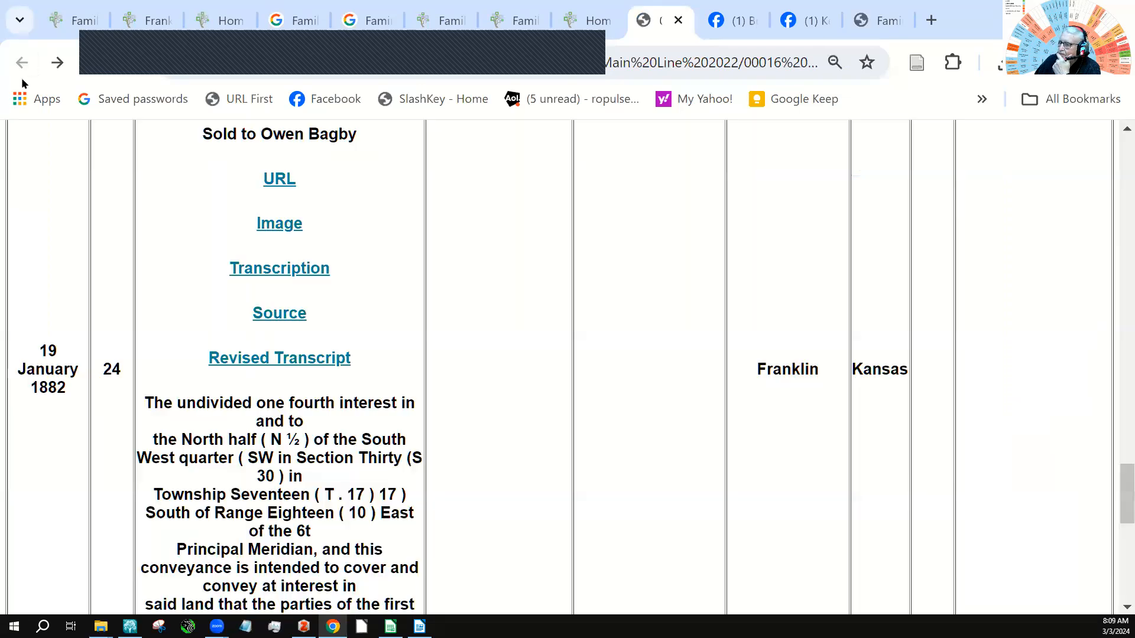
{"action": "left_click", "coordinate": [280, 273]}
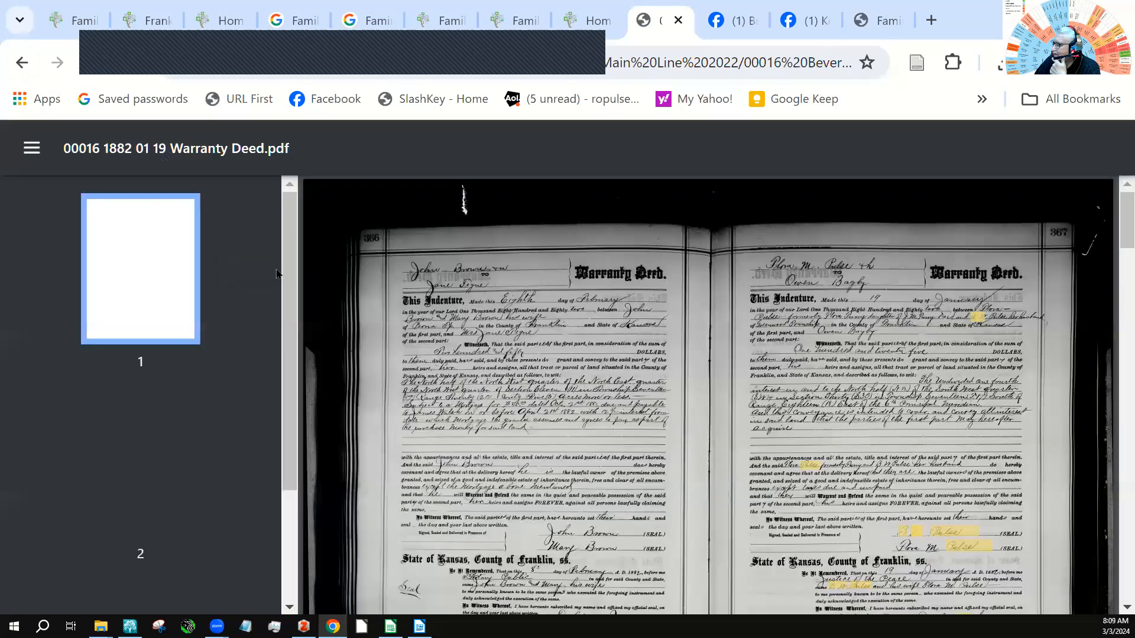
{"action": "left_click", "coordinate": [22, 63]}
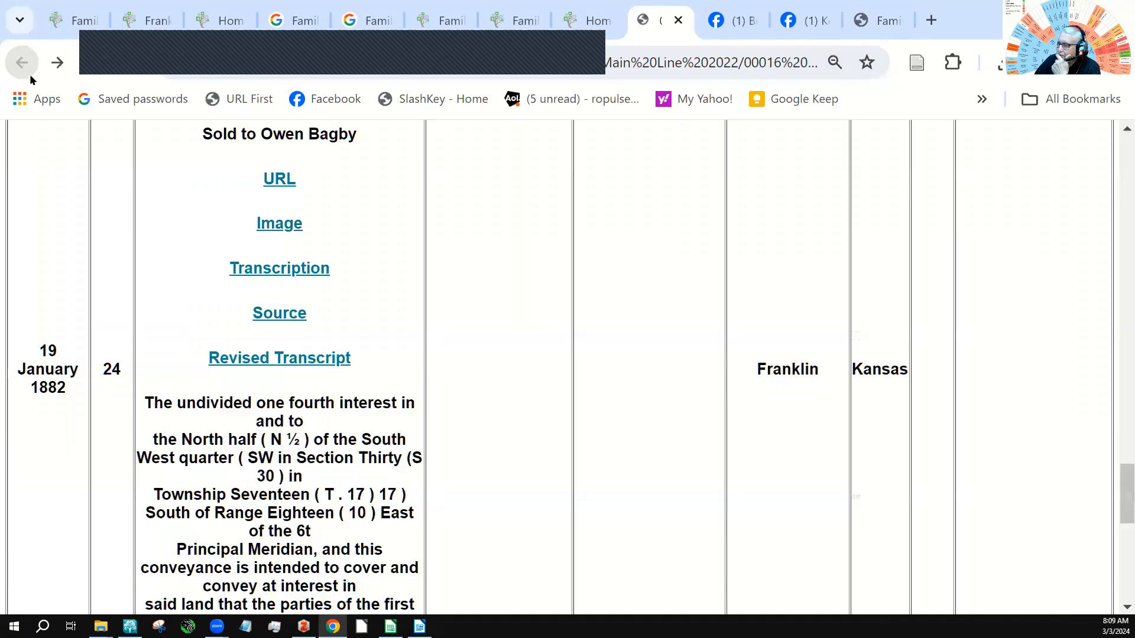
{"action": "left_click", "coordinate": [280, 316]}
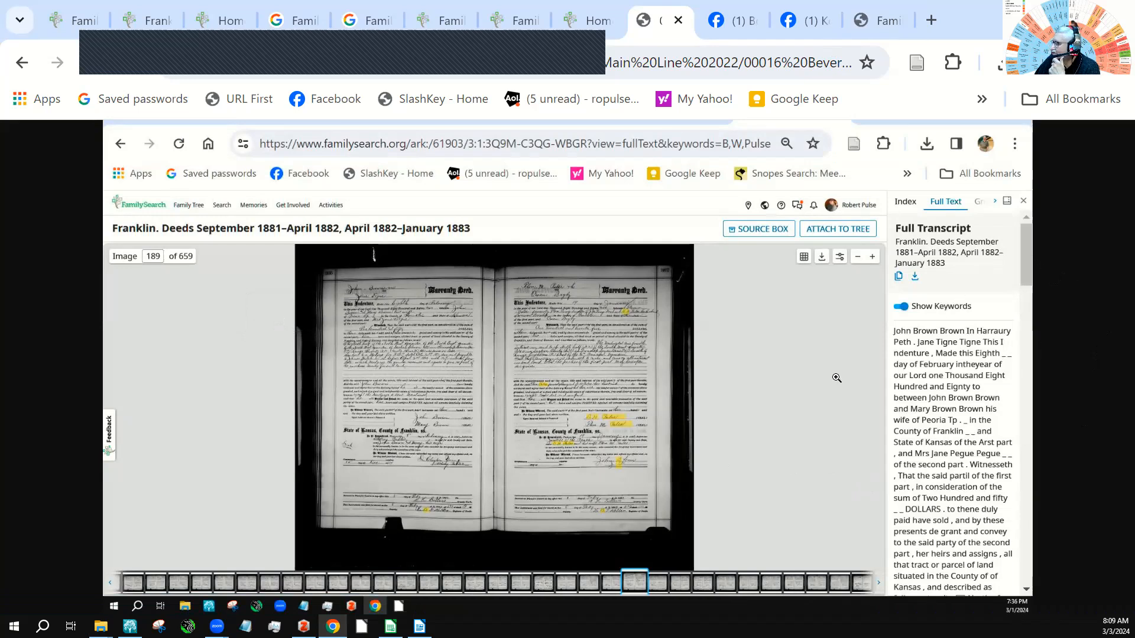
{"action": "left_click", "coordinate": [20, 64]}
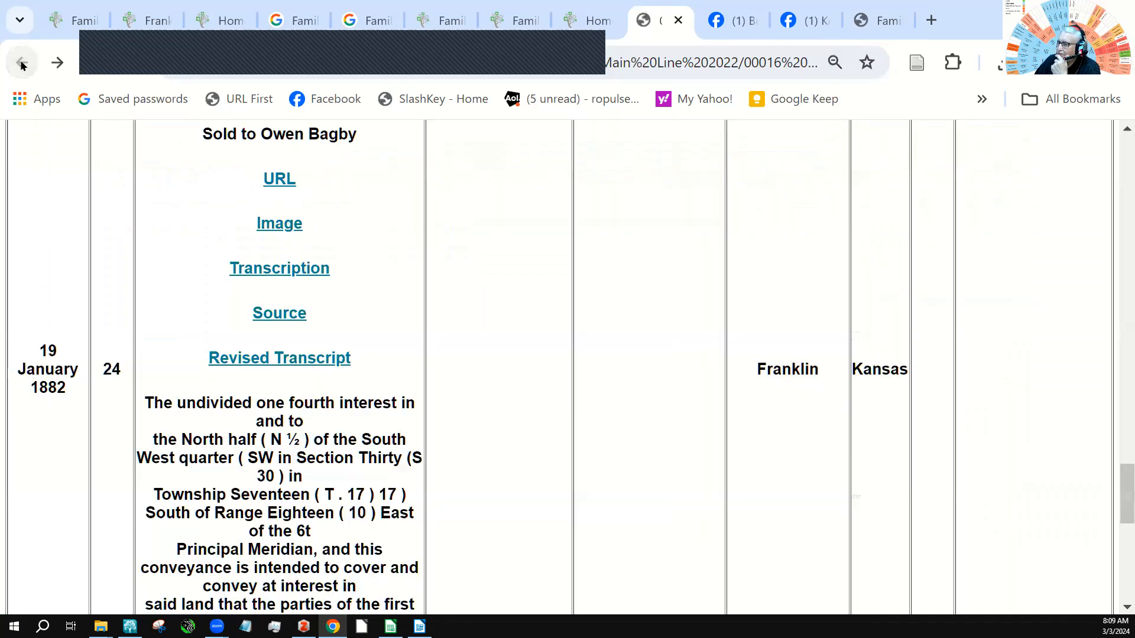
Read the Revised Transcript linked from the 19 January 1882 entry and return to the index page.
{"action": "left_click", "coordinate": [276, 362]}
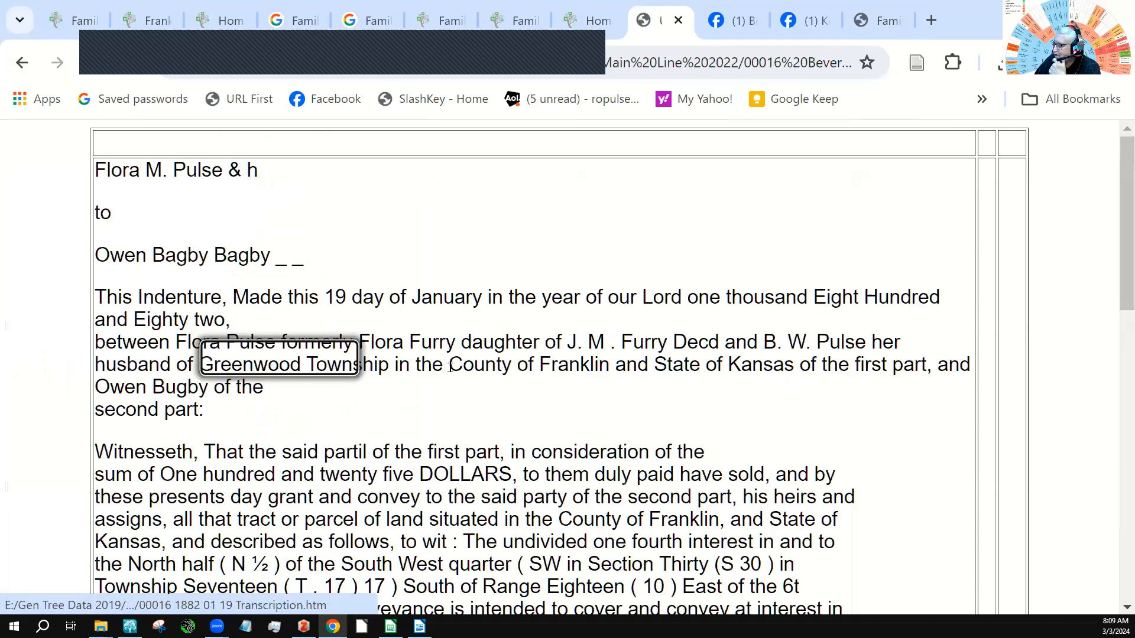
{"action": "scroll", "coordinate": [458, 296], "scroll_direction": "down", "scroll_amount": 3}
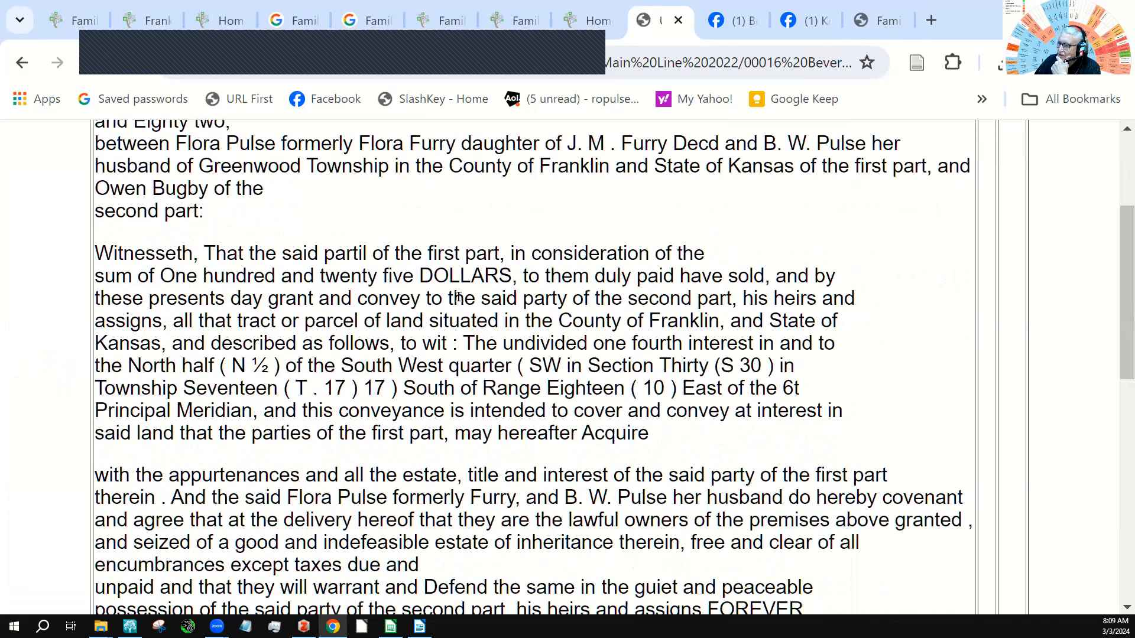
{"action": "scroll", "coordinate": [458, 297], "scroll_direction": "down", "scroll_amount": 6}
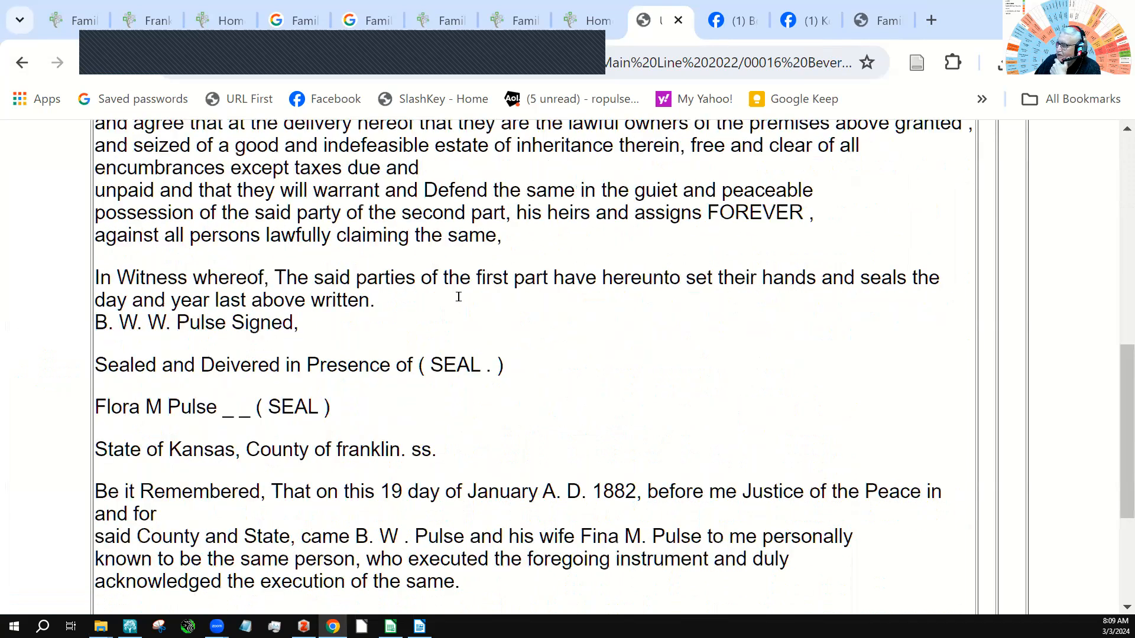
{"action": "scroll", "coordinate": [458, 297], "scroll_direction": "down", "scroll_amount": 3}
{"action": "scroll", "coordinate": [462, 286], "scroll_direction": "up", "scroll_amount": 9}
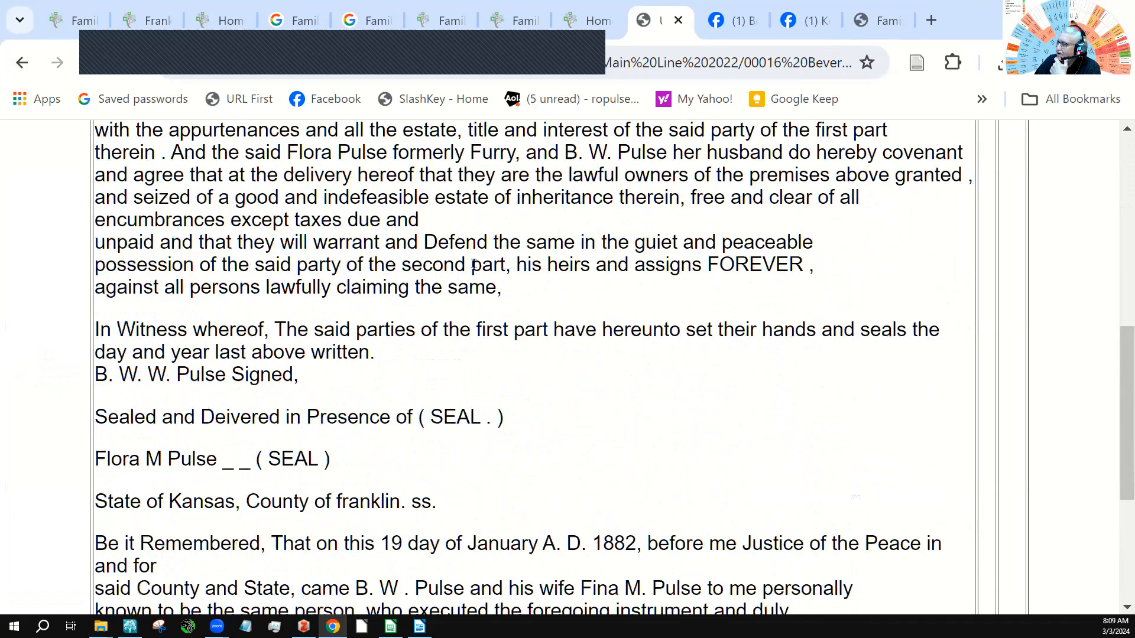
{"action": "left_click", "coordinate": [23, 63]}
{"action": "left_click", "coordinate": [22, 63]}
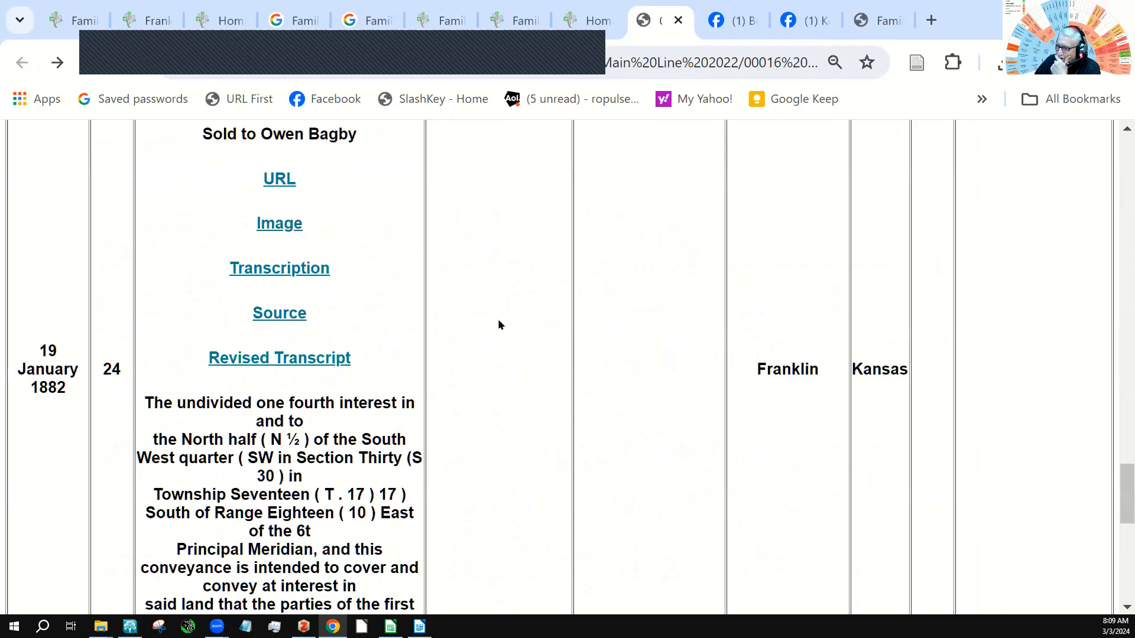
Look over the index page entries following the January 1882 sale, down to the 1887 marriage.
{"action": "scroll", "coordinate": [472, 362], "scroll_direction": "down", "scroll_amount": 2}
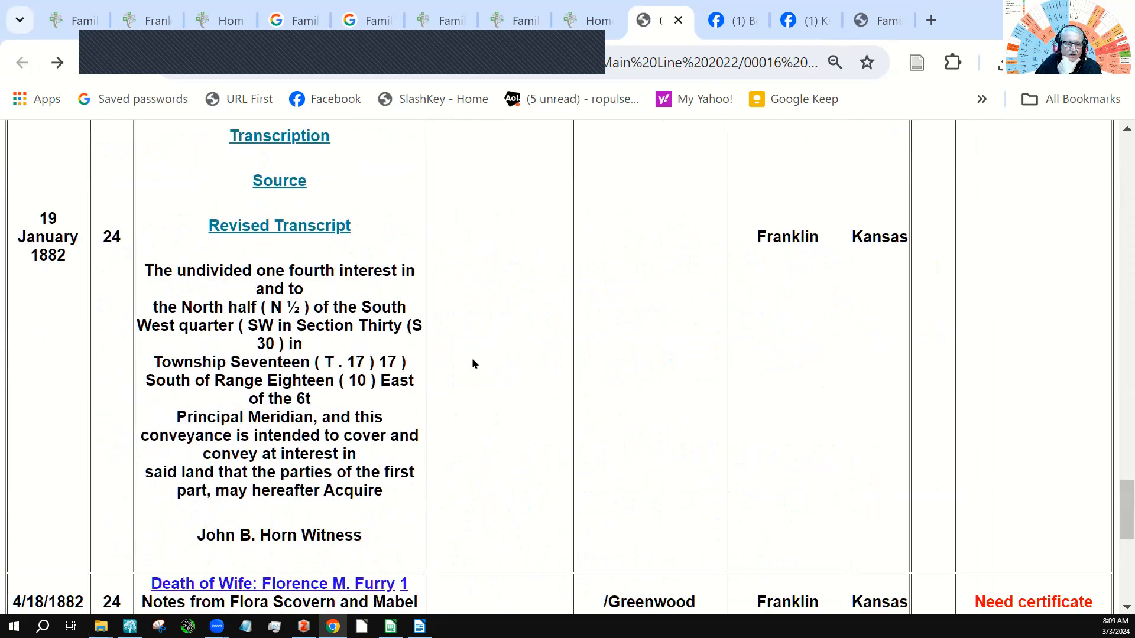
{"action": "scroll", "coordinate": [475, 360], "scroll_direction": "down", "scroll_amount": 3}
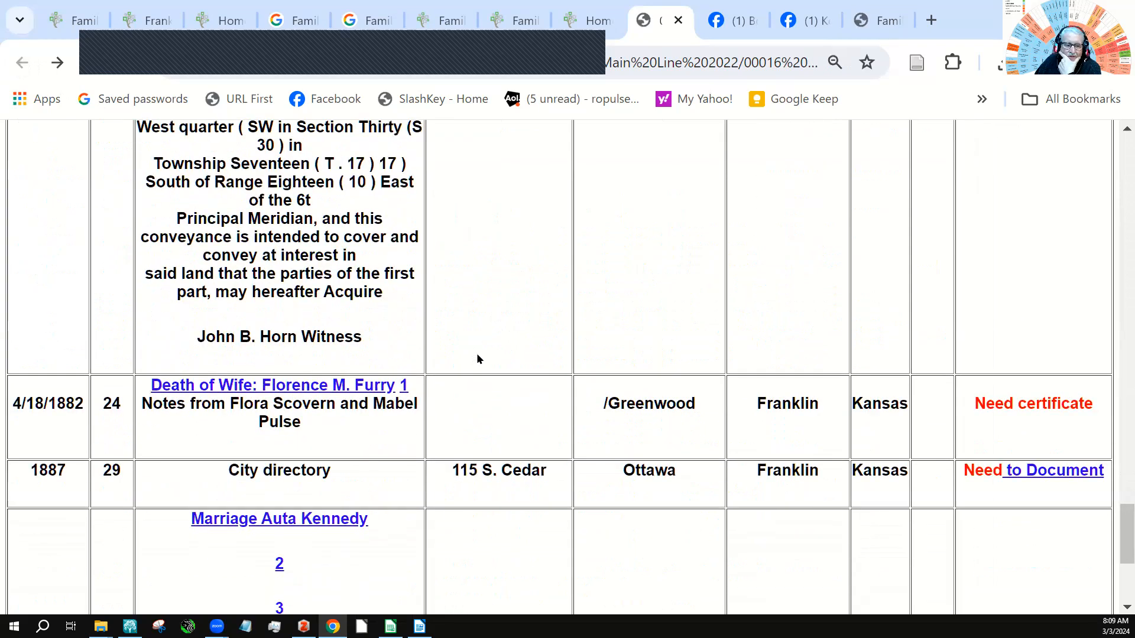
{"action": "scroll", "coordinate": [478, 358], "scroll_direction": "down", "scroll_amount": 2}
{"action": "key", "text": "alt+Tab"}
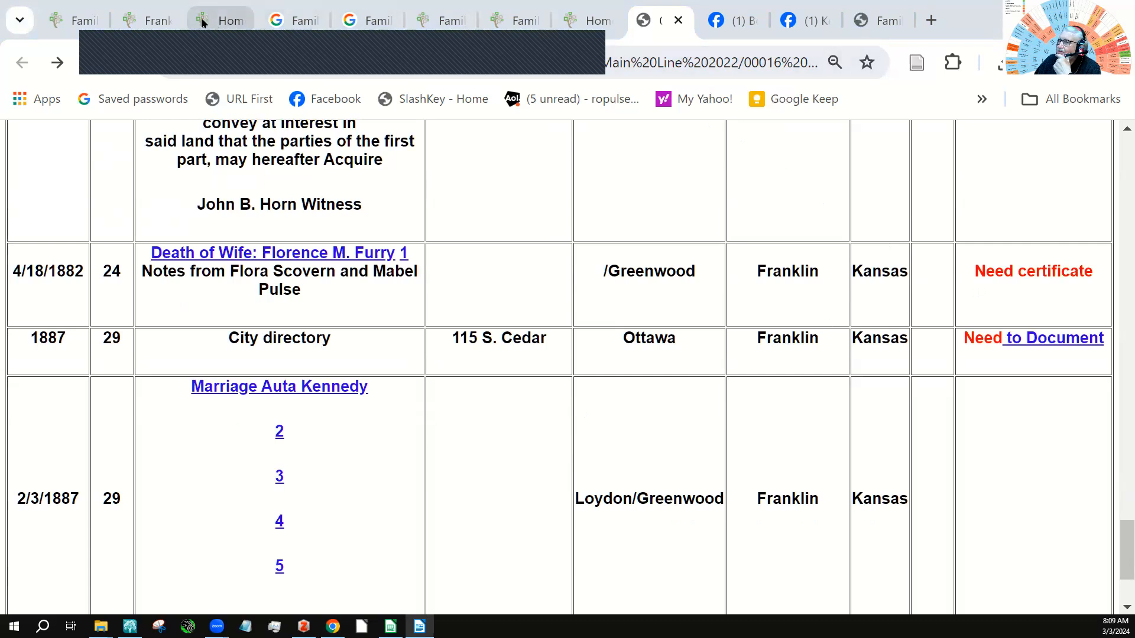
Go back from the FamilySearch deed image to the full-text search results for the ancestor and Kansas, and examine the listed deeds.
{"action": "left_click", "coordinate": [155, 22]}
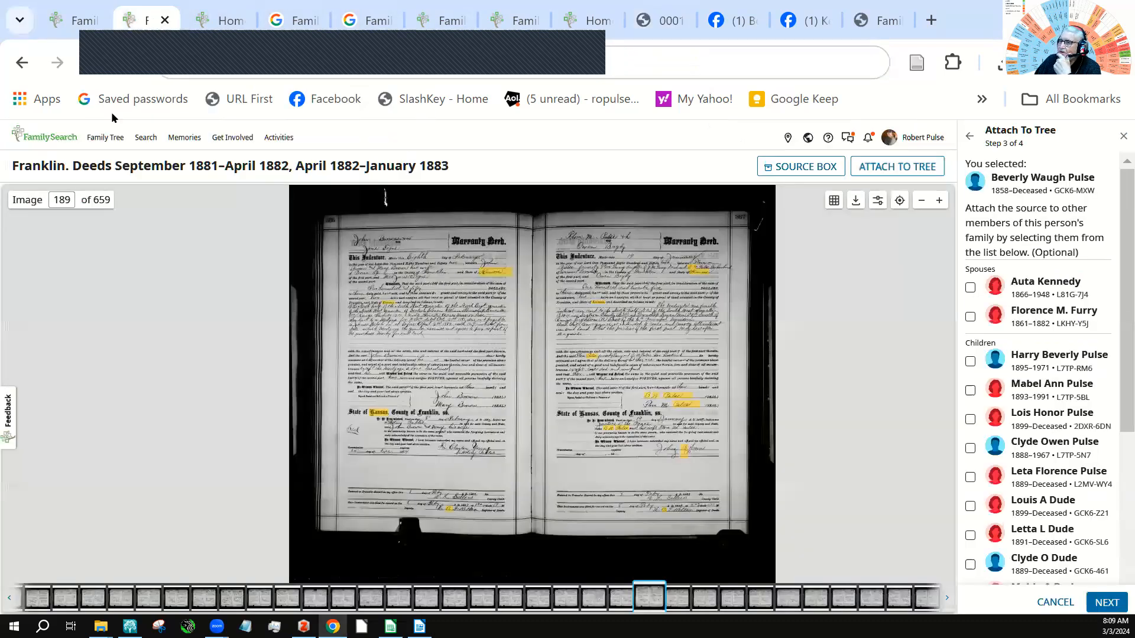
{"action": "left_click", "coordinate": [27, 69]}
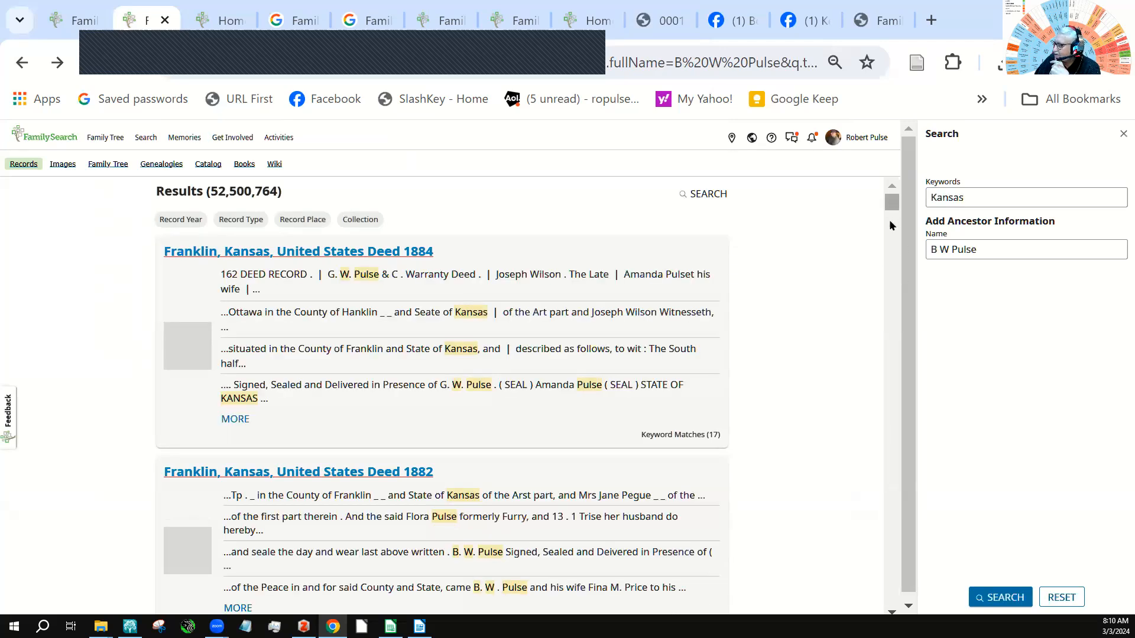
{"action": "left_click", "coordinate": [892, 235]}
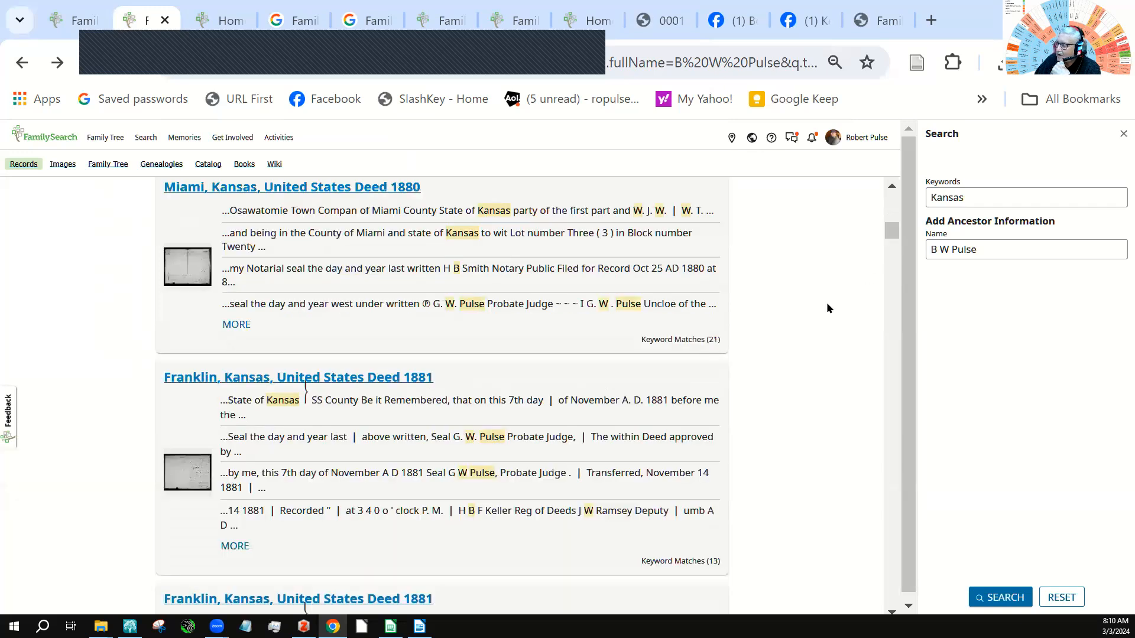
{"action": "scroll", "coordinate": [788, 343], "scroll_direction": "down", "scroll_amount": 7}
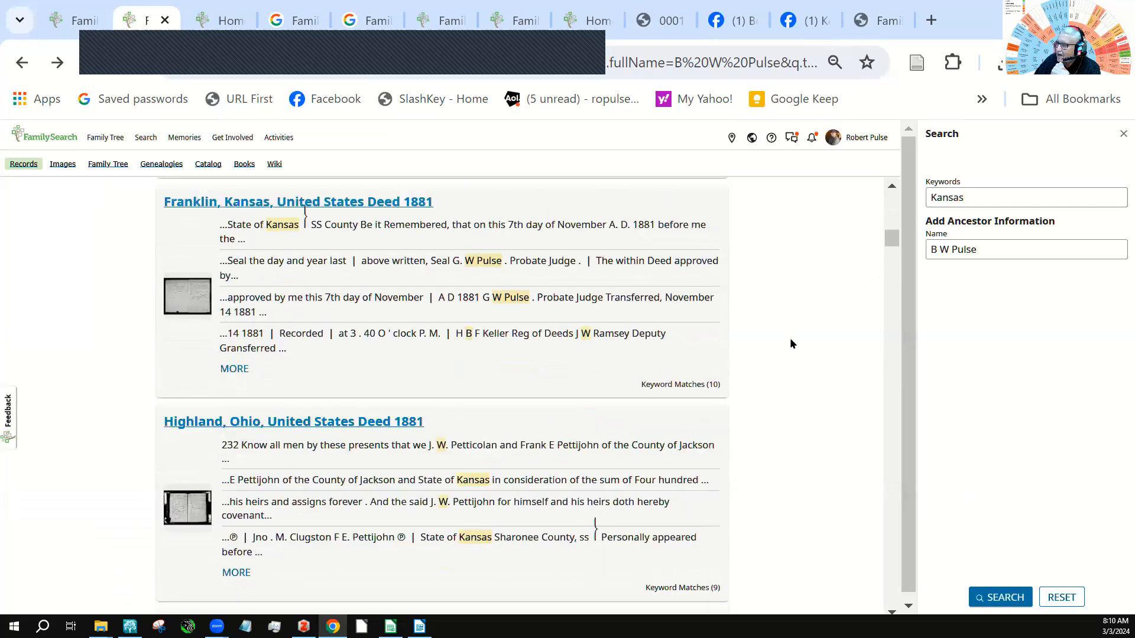
{"action": "scroll", "coordinate": [791, 341], "scroll_direction": "down", "scroll_amount": 2}
{"action": "scroll", "coordinate": [789, 337], "scroll_direction": "down", "scroll_amount": 2}
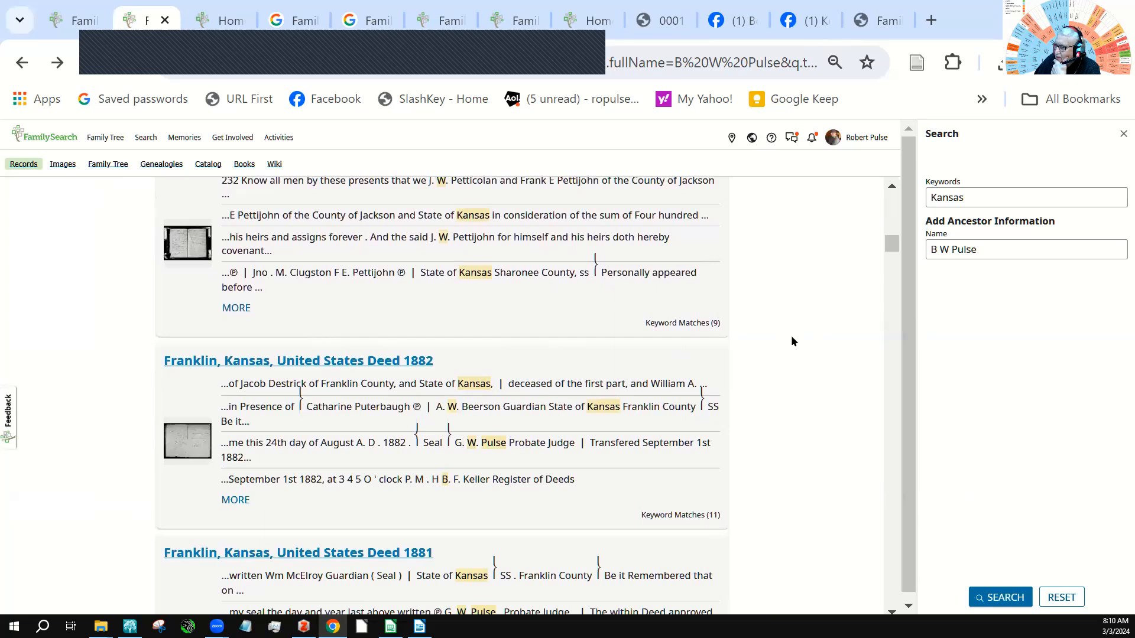
{"action": "scroll", "coordinate": [791, 335], "scroll_direction": "down", "scroll_amount": 2}
{"action": "scroll", "coordinate": [791, 335], "scroll_direction": "down", "scroll_amount": 8}
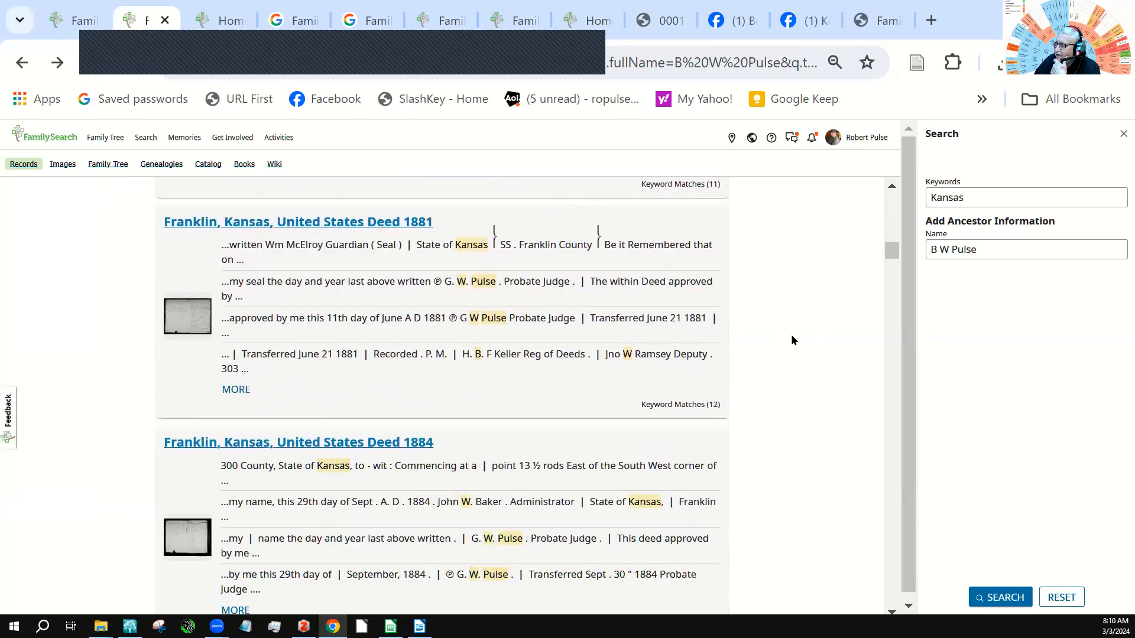
{"action": "scroll", "coordinate": [797, 335], "scroll_direction": "down", "scroll_amount": 2}
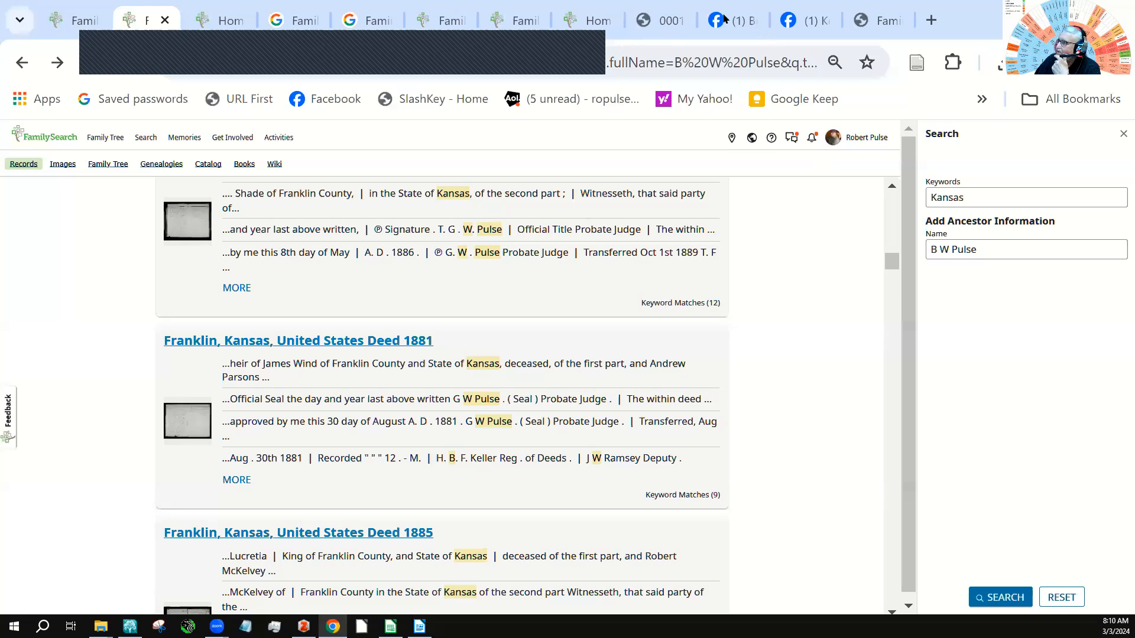
Find the 1895 Ellis Texas post in the Facebook family descendants group and view its linked FamilySearch deed index.
{"action": "mouse_move", "coordinate": [734, 18]}
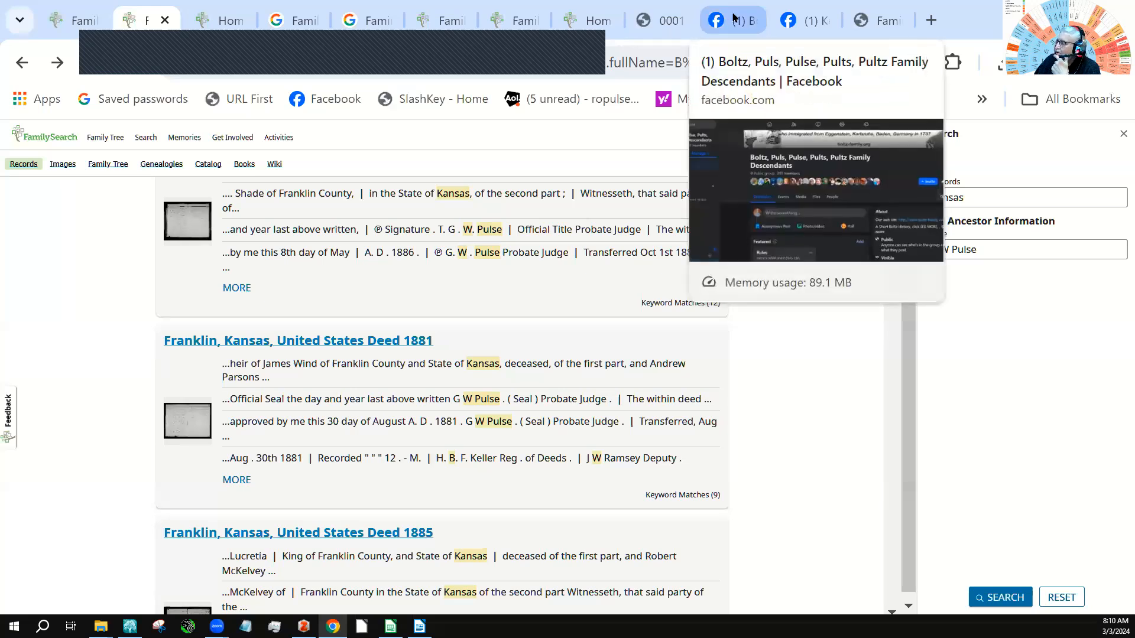
{"action": "left_click", "coordinate": [733, 18]}
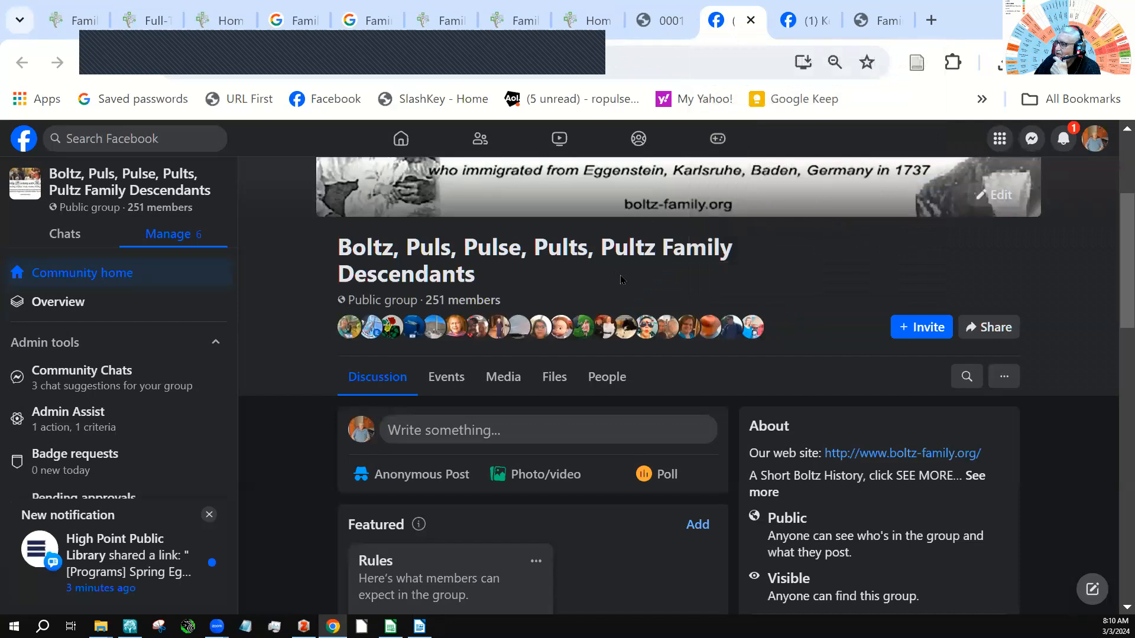
{"action": "scroll", "coordinate": [620, 275], "scroll_direction": "down", "scroll_amount": 3}
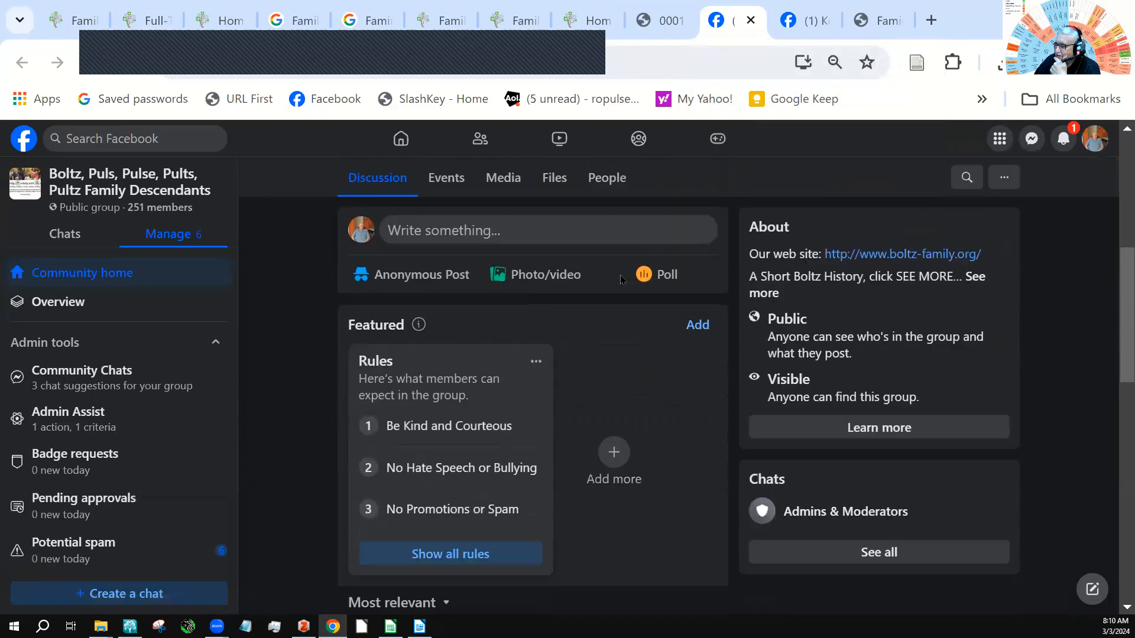
{"action": "scroll", "coordinate": [621, 279], "scroll_direction": "down", "scroll_amount": 4}
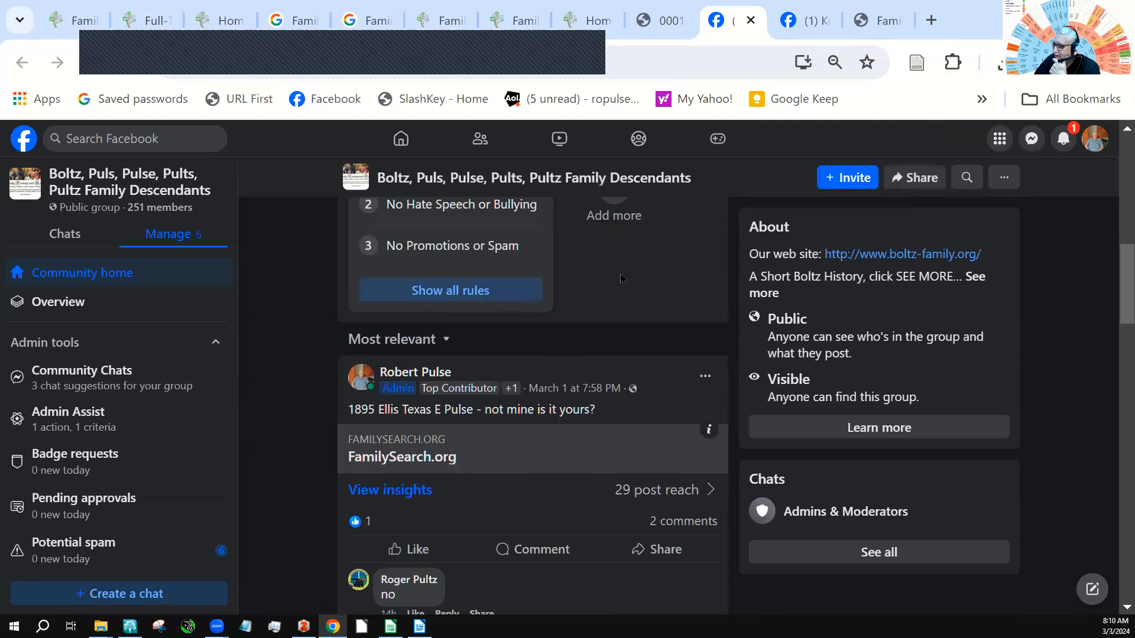
{"action": "scroll", "coordinate": [620, 279], "scroll_direction": "down", "scroll_amount": 2}
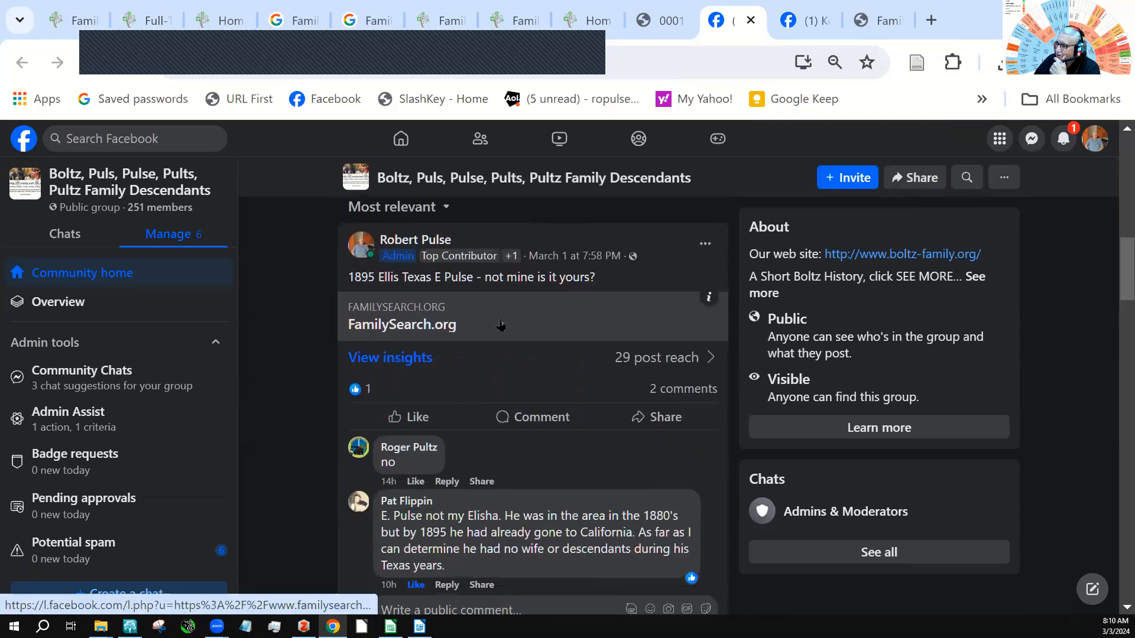
{"action": "left_click", "coordinate": [498, 324]}
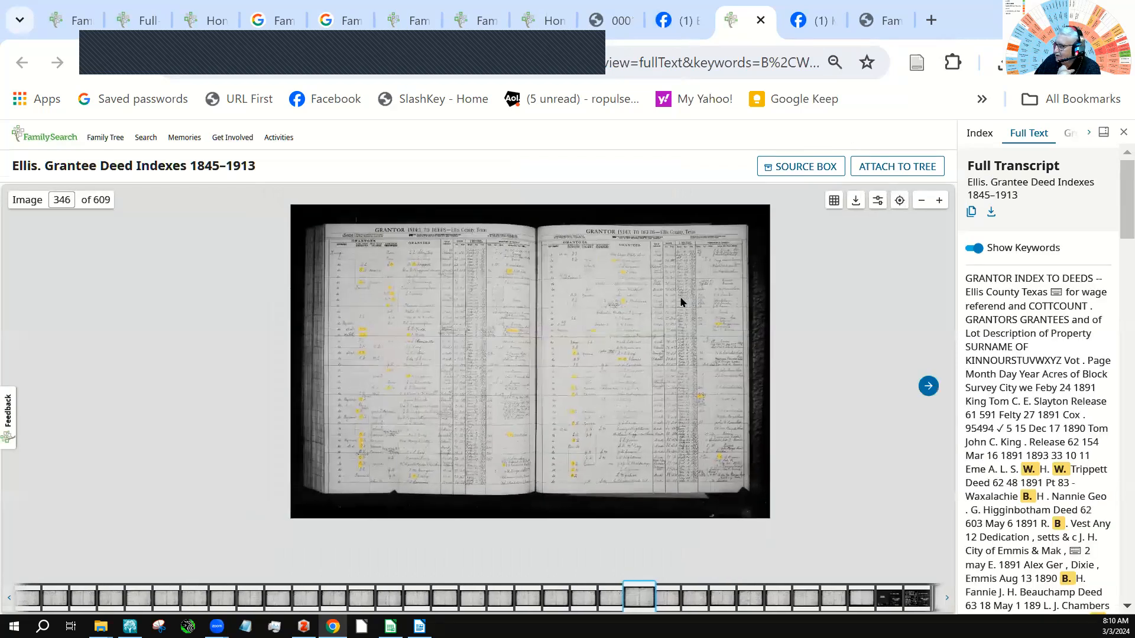
{"action": "left_click", "coordinate": [806, 22]}
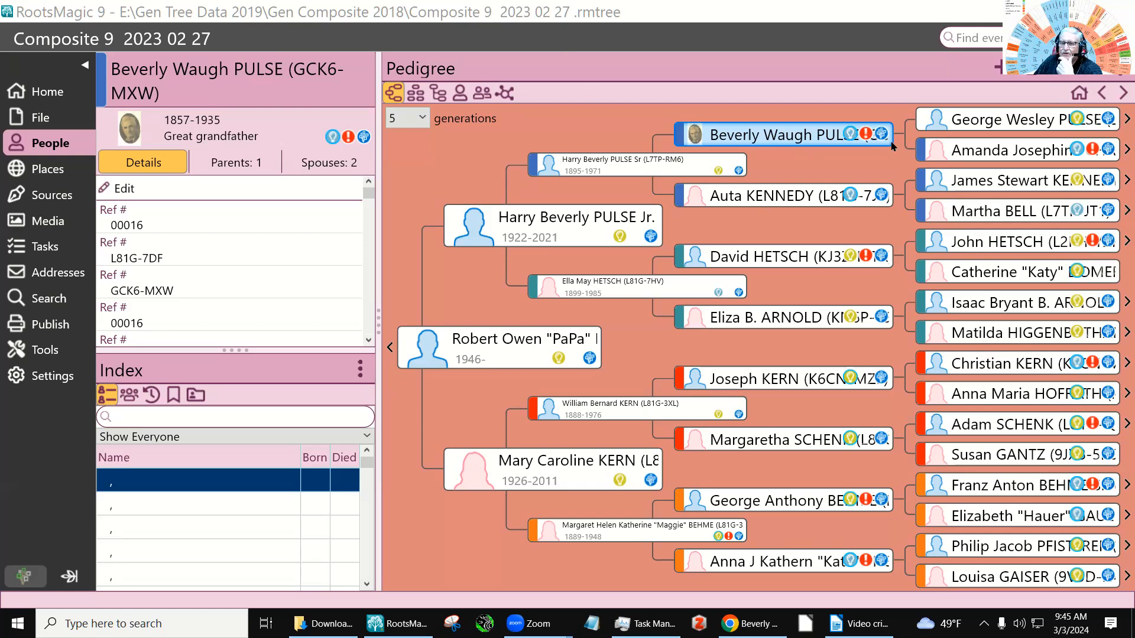
Switch to RootsMagic, open the great-grandfather's FamilySearch Person Tools full screen, and compare his facts and family members in both trees.
{"action": "mouse_move", "coordinate": [876, 137]}
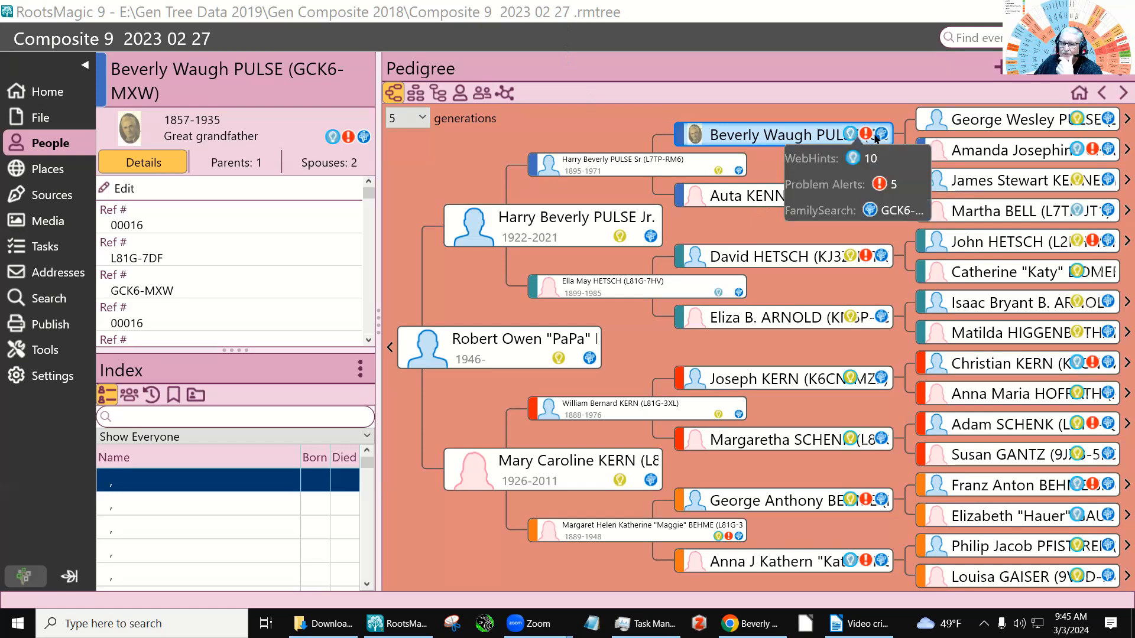
{"action": "left_click", "coordinate": [875, 212]}
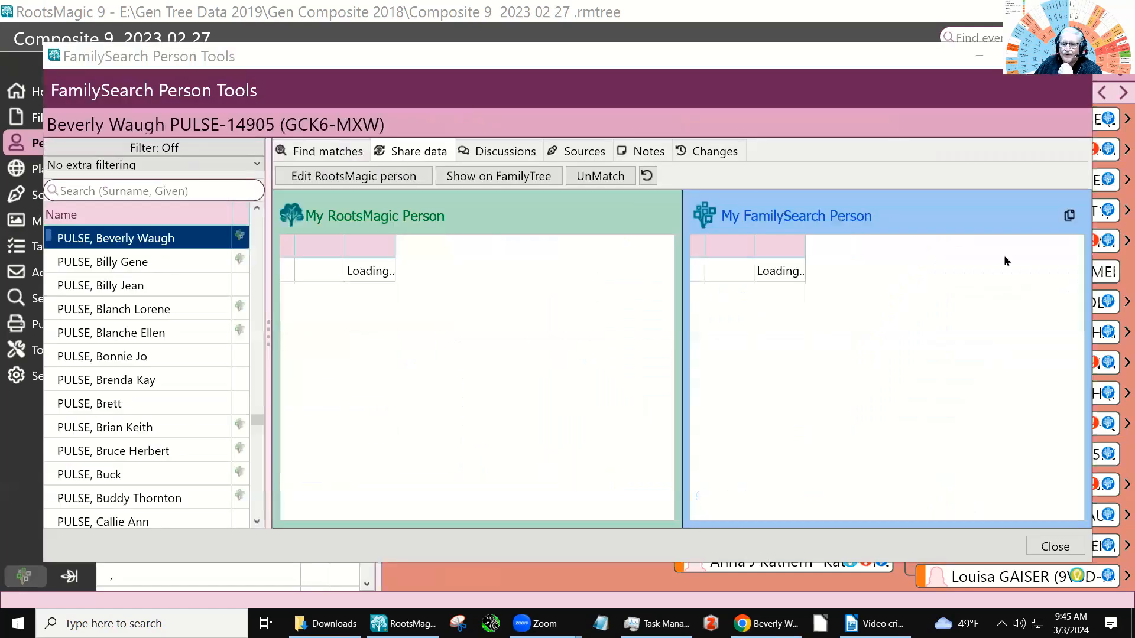
{"action": "left_click", "coordinate": [1024, 55]}
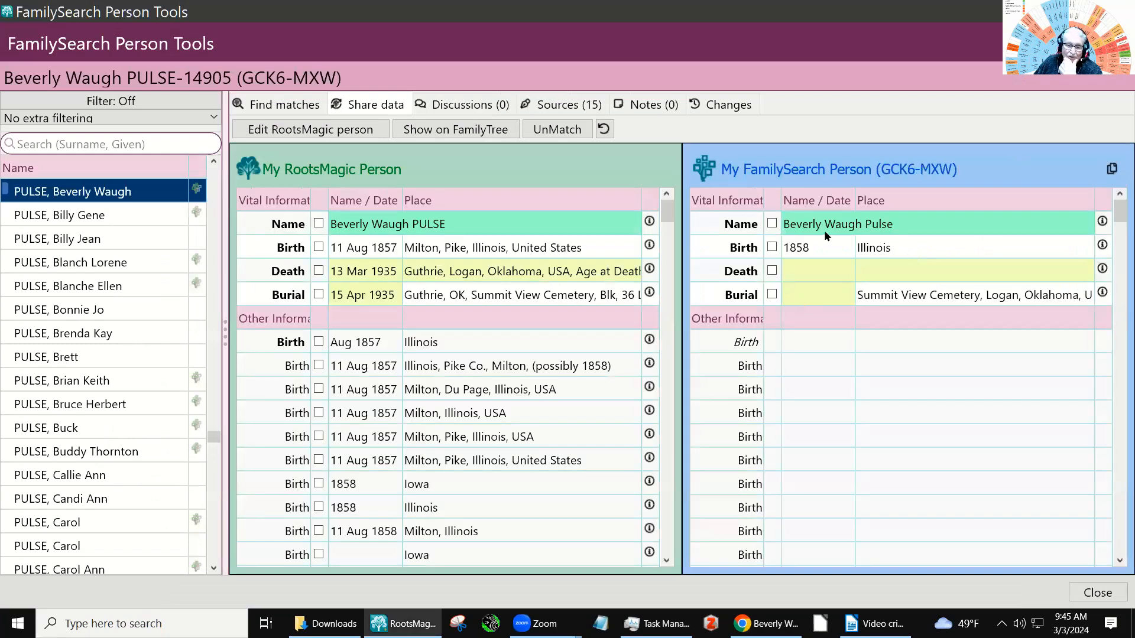
{"action": "left_click_drag", "start_coordinate": [666, 217], "coordinate": [675, 560]}
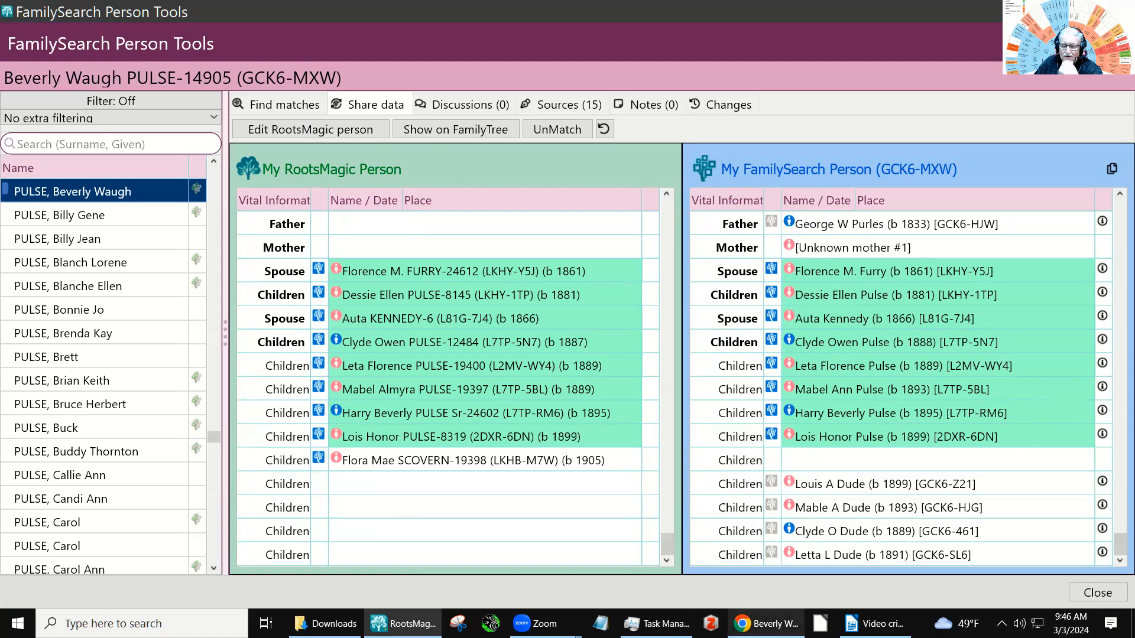
Switch to Chrome and review the spouses, children, parents and siblings on the ancestor's FamilySearch Details page.
{"action": "left_click", "coordinate": [750, 616]}
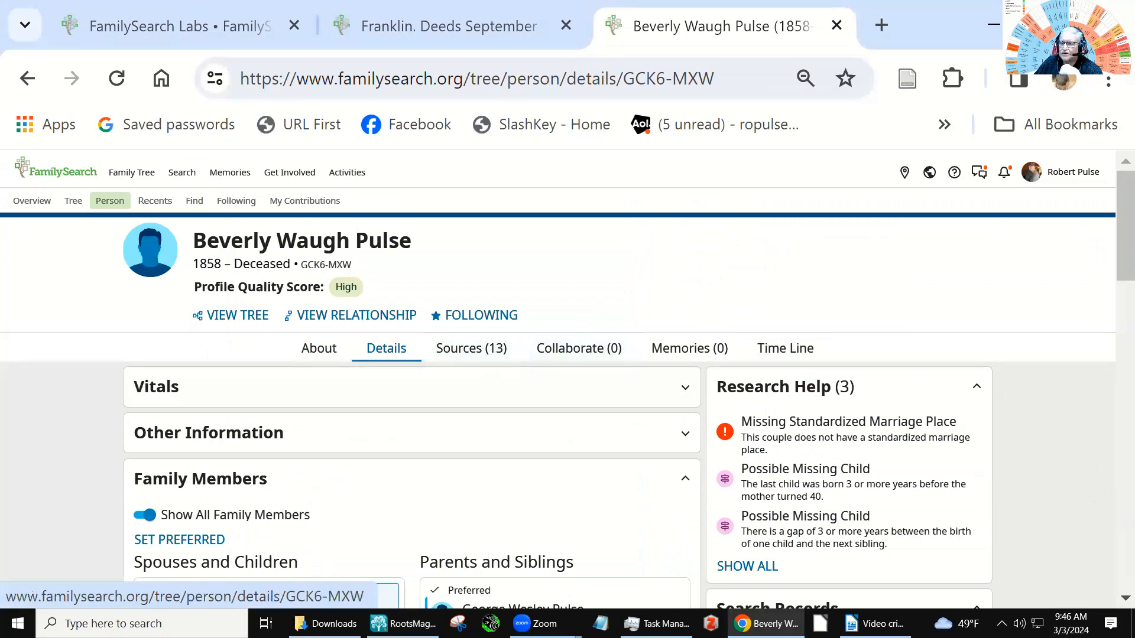
{"action": "left_click_drag", "start_coordinate": [1118, 213], "coordinate": [1118, 354]}
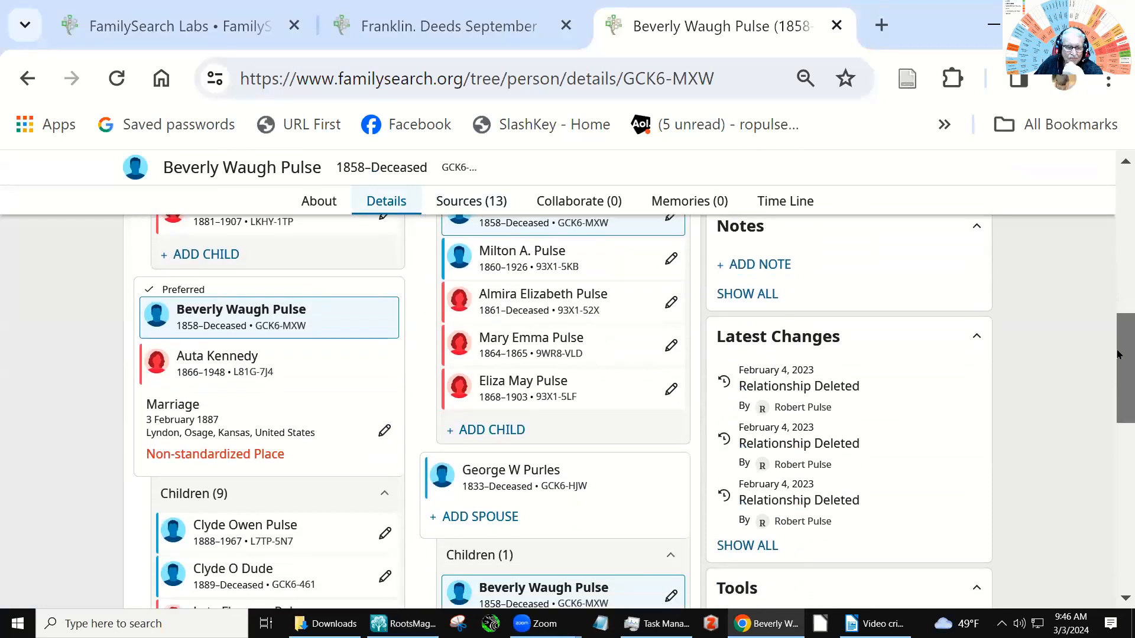
{"action": "left_click_drag", "start_coordinate": [1118, 355], "coordinate": [1072, 180]}
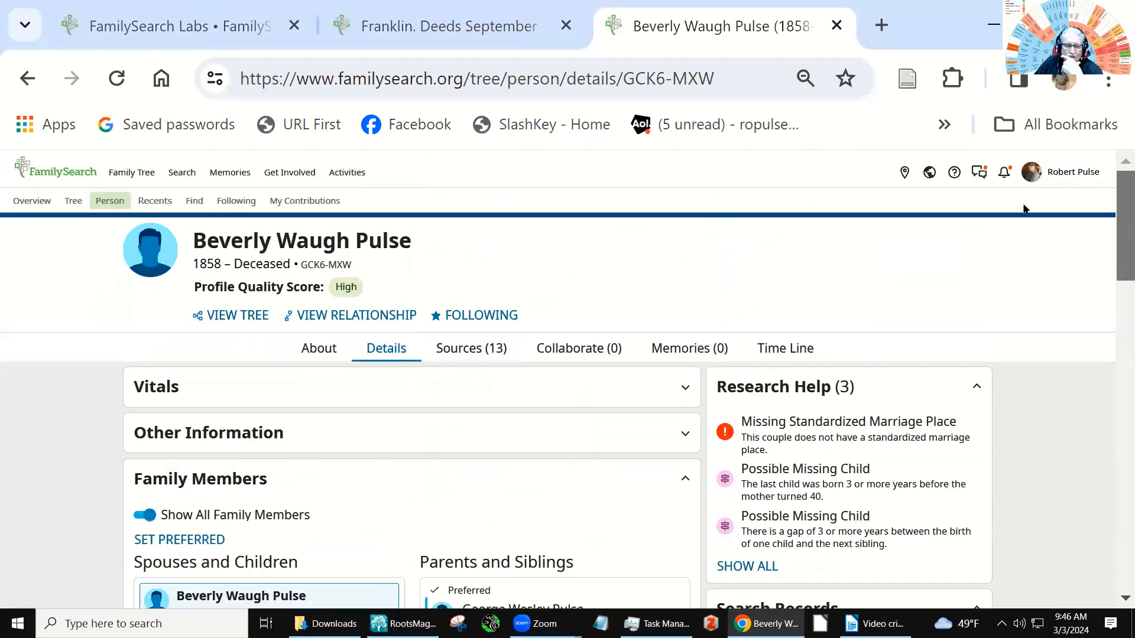
Open the ancestor's Sources page in FamilySearch and review the attached records through to the last legacy source.
{"action": "left_click", "coordinate": [464, 348]}
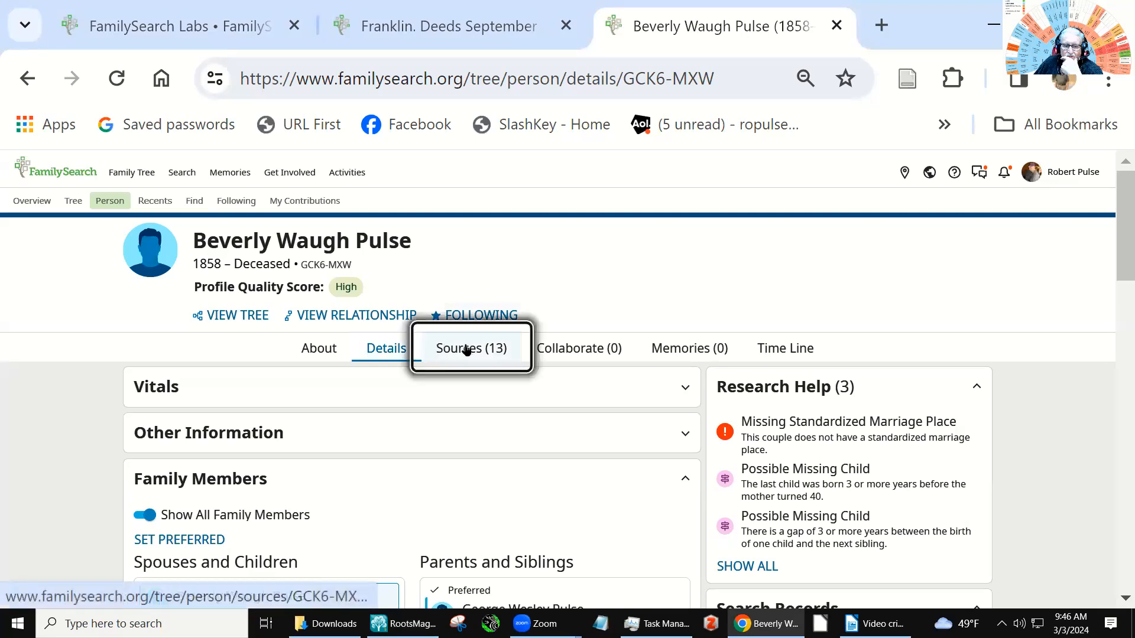
{"action": "left_click_drag", "start_coordinate": [1119, 217], "coordinate": [1097, 481]}
{"action": "left_click_drag", "start_coordinate": [1117, 525], "coordinate": [1106, 276]}
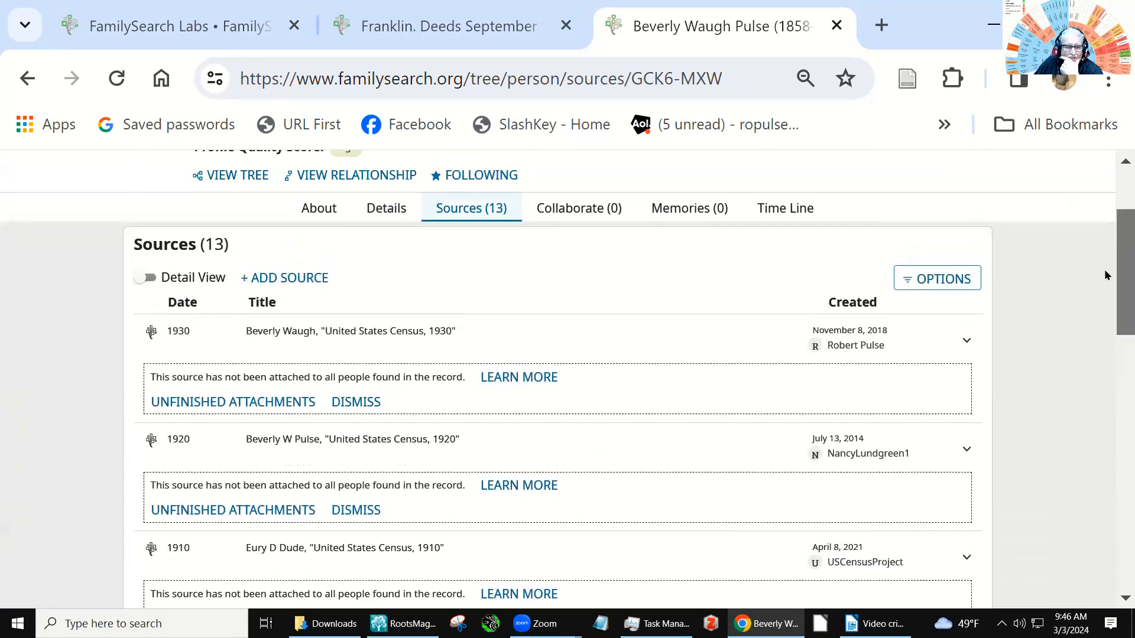
{"action": "left_click_drag", "start_coordinate": [1107, 276], "coordinate": [1086, 356]}
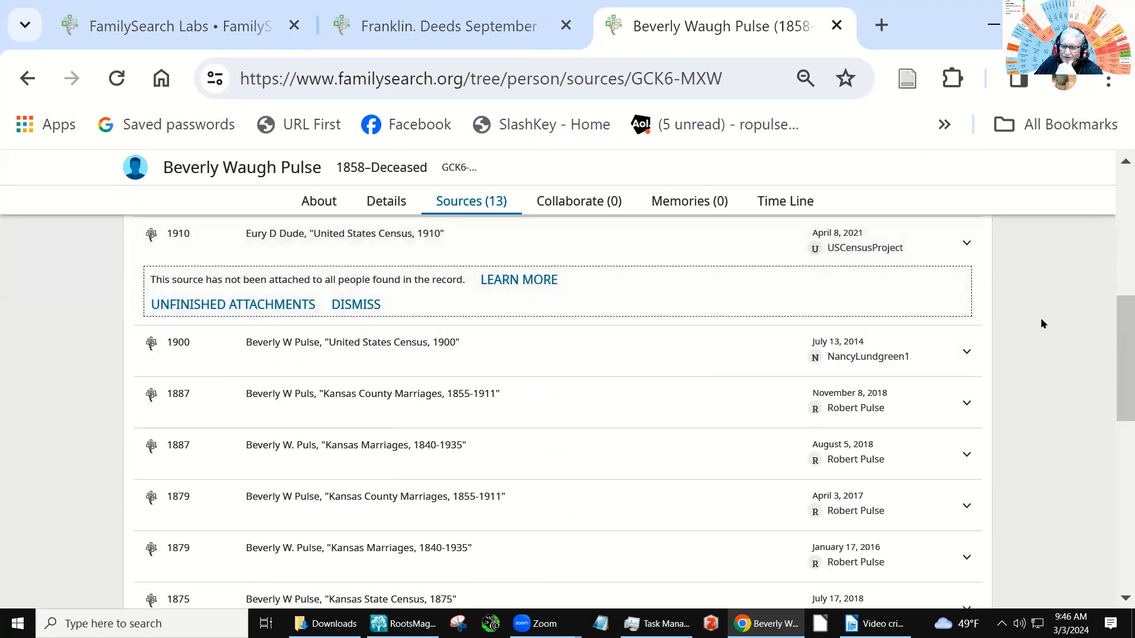
{"action": "left_click_drag", "start_coordinate": [1119, 319], "coordinate": [1117, 480]}
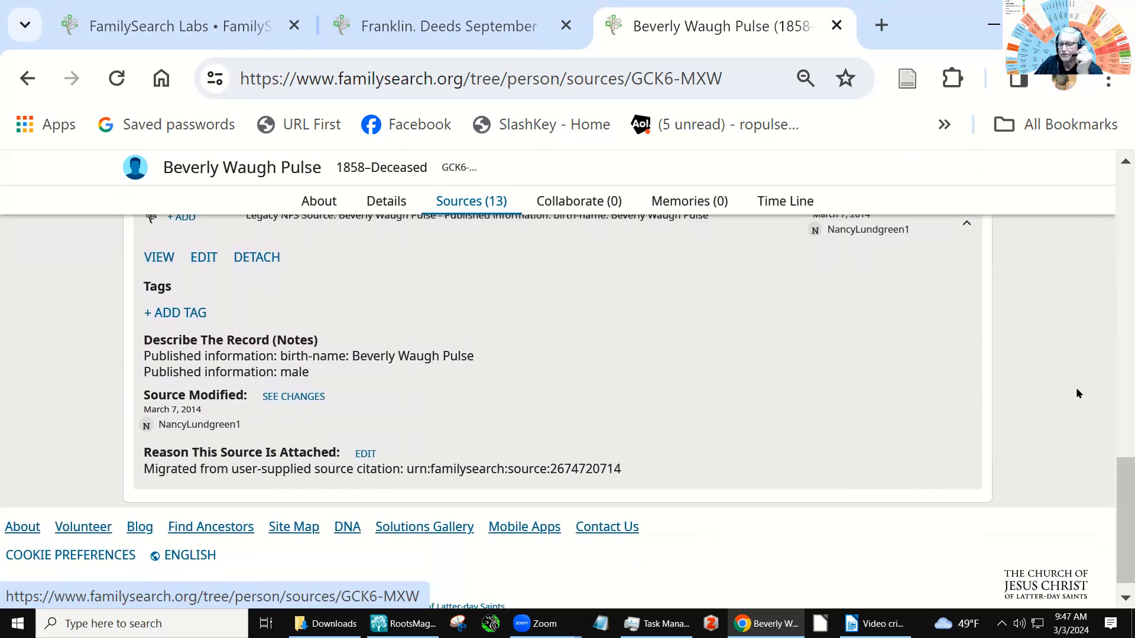